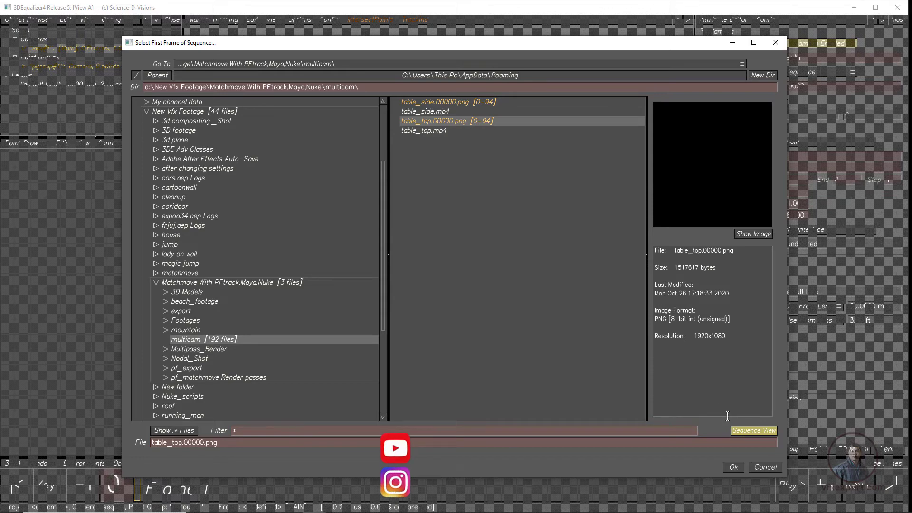
Load the table_top.00000.png sequence into the existing camera and add a second sequence camera to the scene.
click(733, 466)
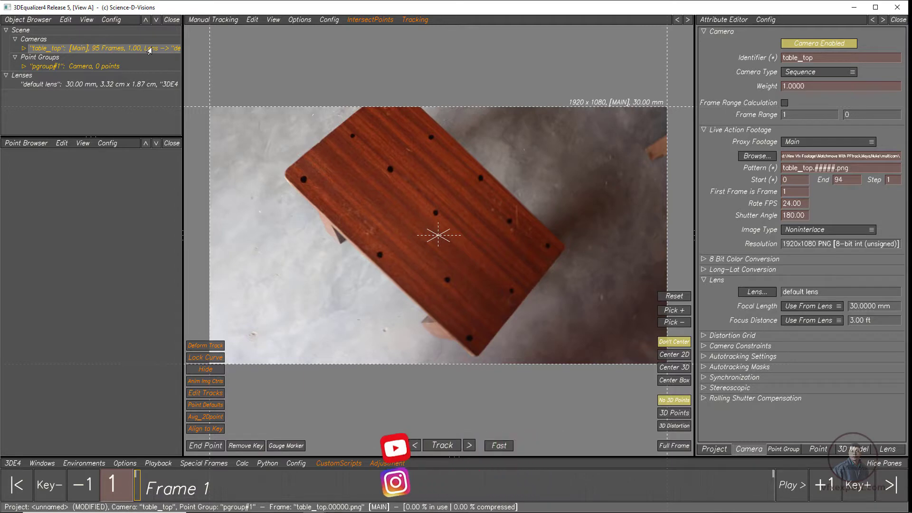
right_click(106, 51)
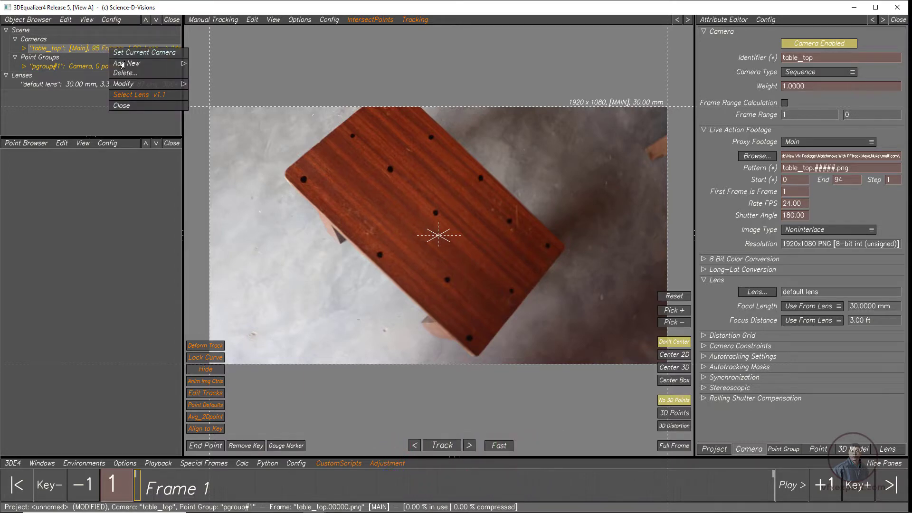
mouse_move(124, 64)
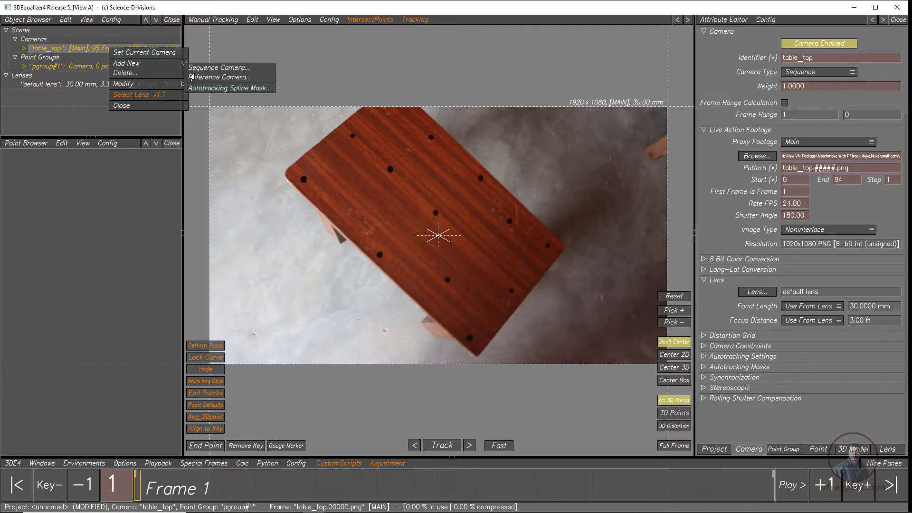
click(228, 68)
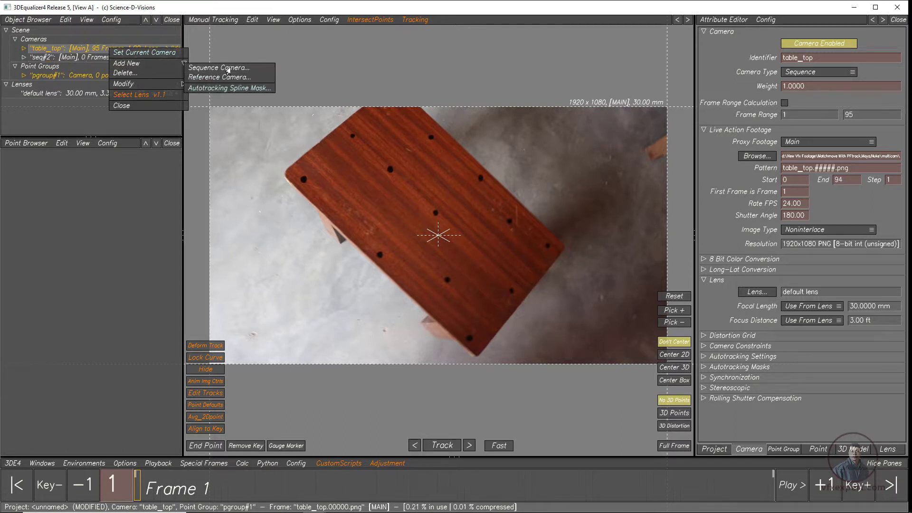
Load the table_side.00000.png sequence from the multicam folder as the new camera's footage.
click(77, 61)
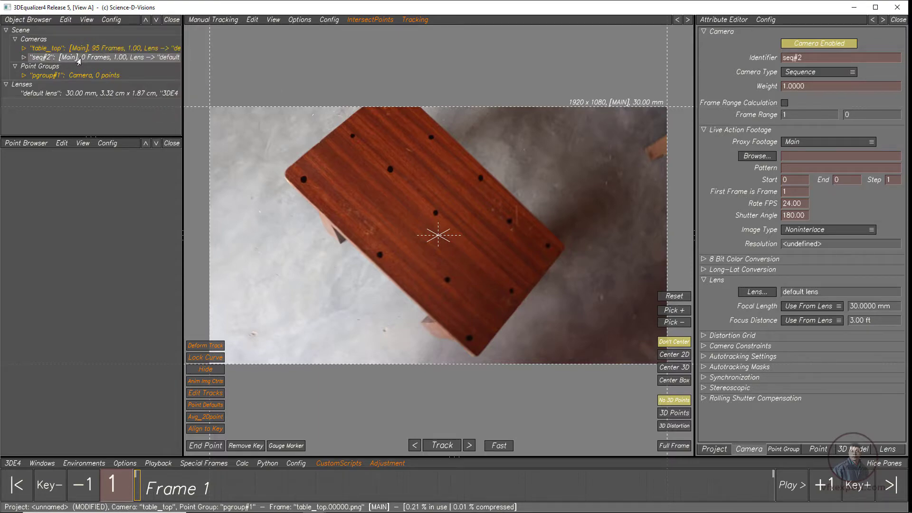
click(752, 158)
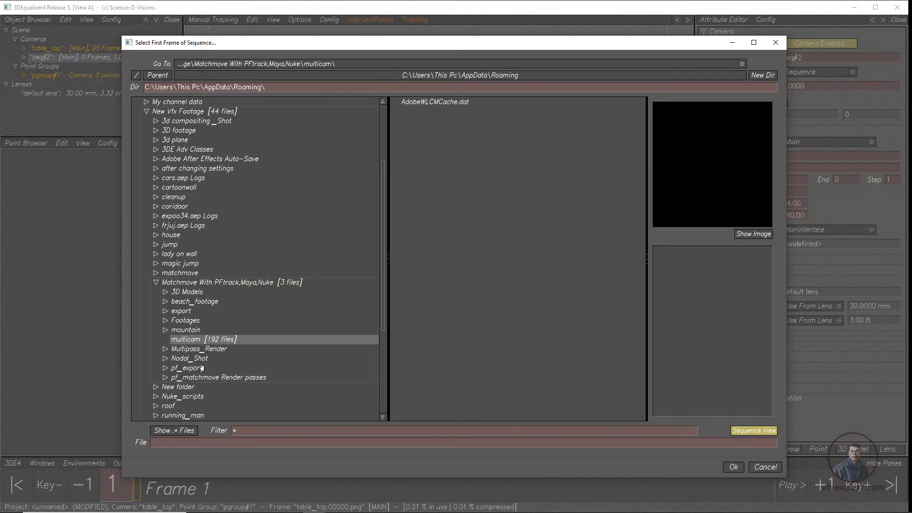
click(190, 341)
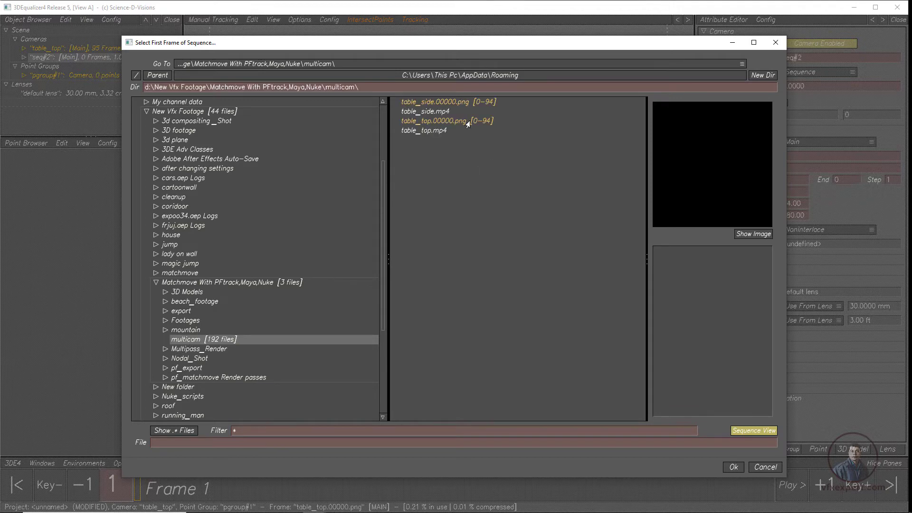
click(479, 111)
click(482, 102)
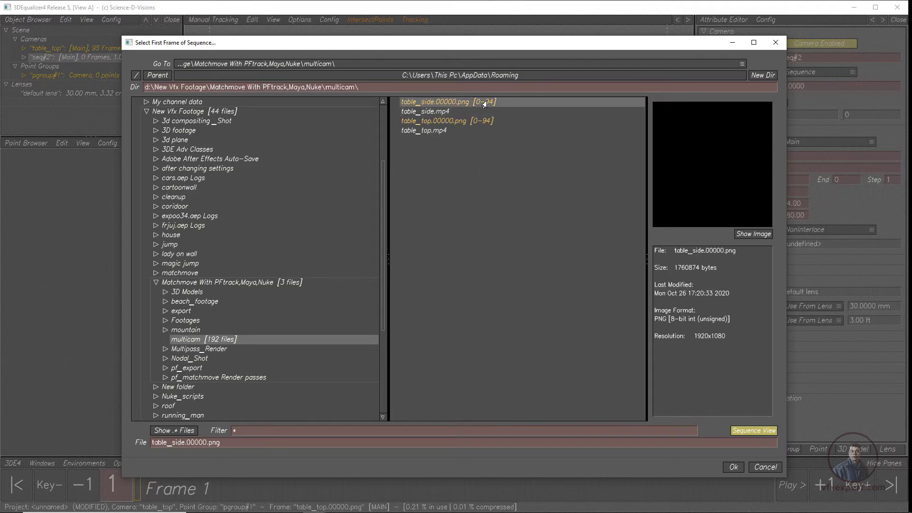
click(733, 468)
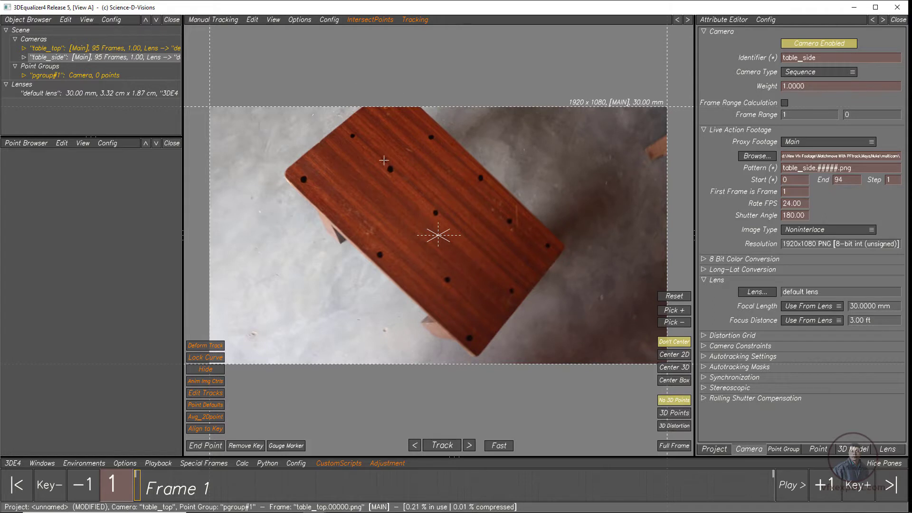
Make table_side the current camera, and export and import its buffer compression file.
click(88, 57)
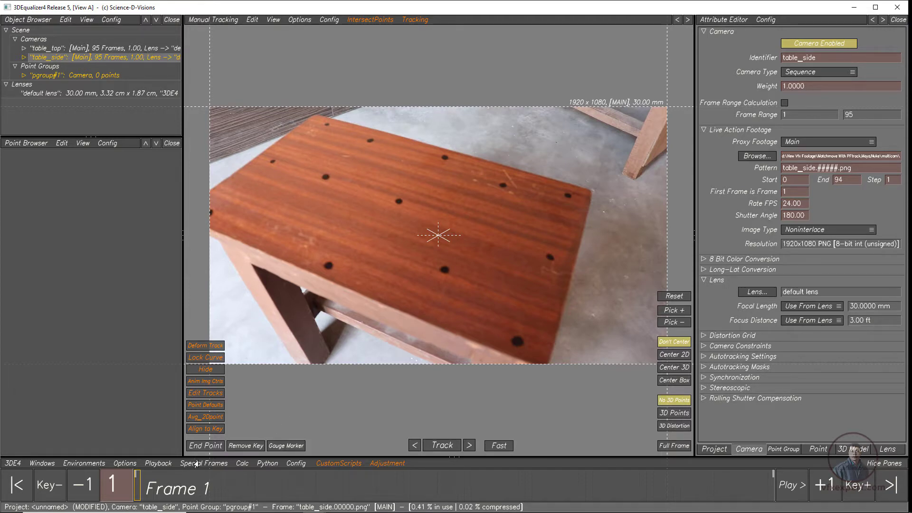
click(159, 463)
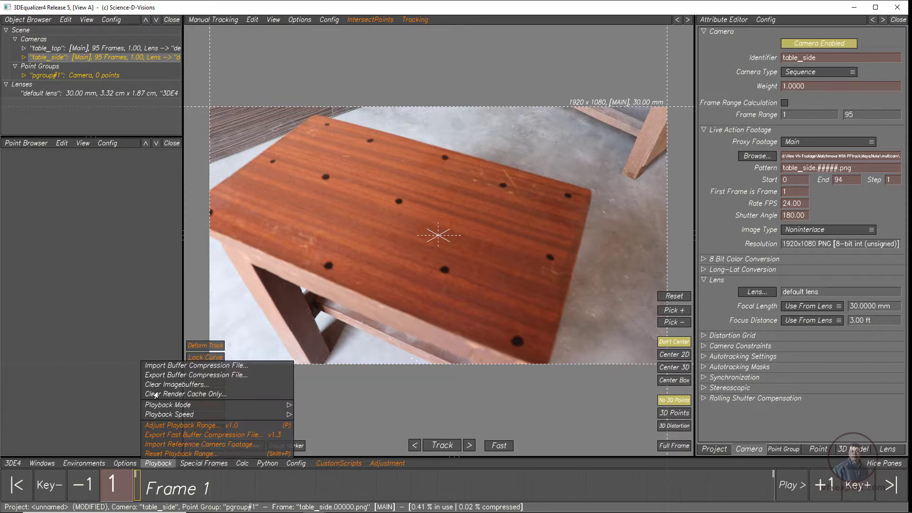
click(172, 375)
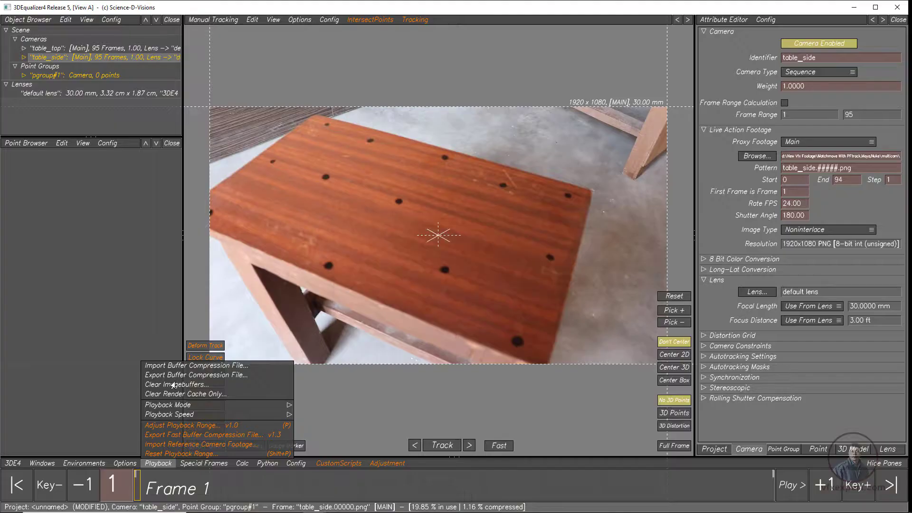
click(163, 366)
Make table_top the current camera and export its buffer compression file.
click(87, 49)
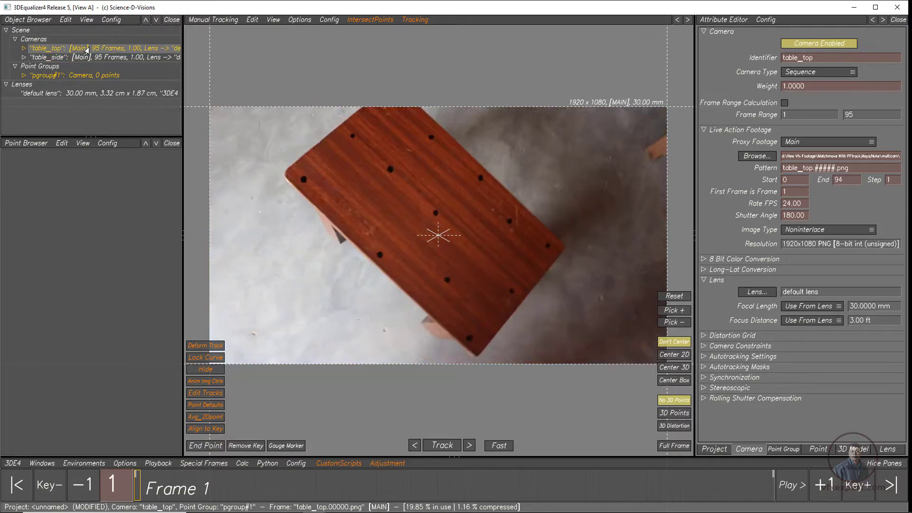
click(158, 464)
click(175, 375)
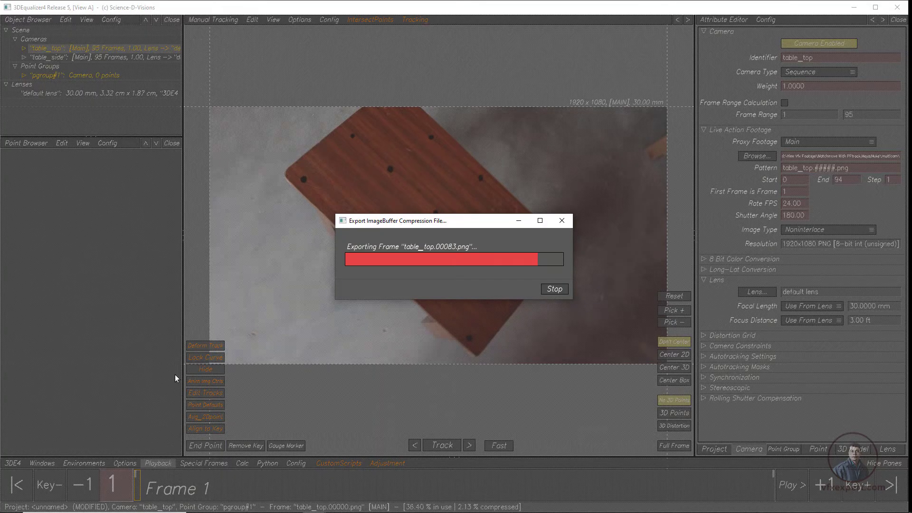
click(160, 464)
click(162, 467)
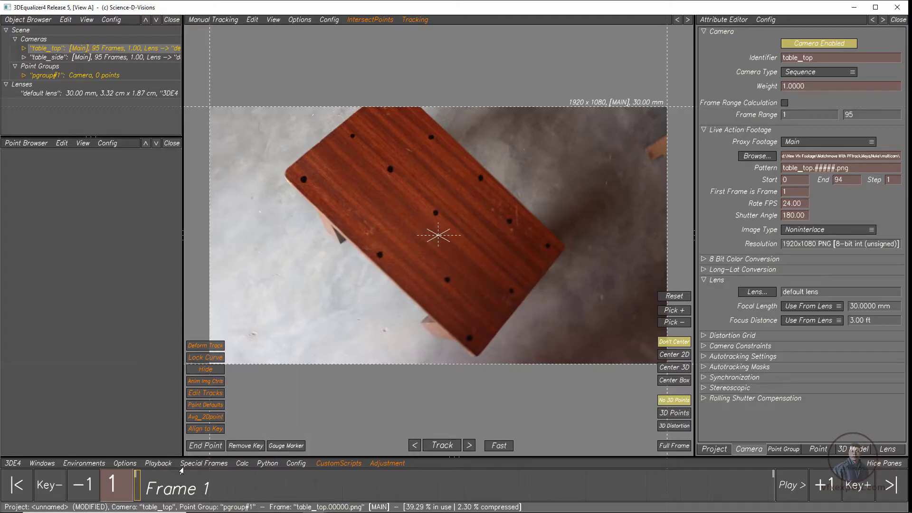
Save the project as multicam_3de_01 in the multicam folder.
click(11, 464)
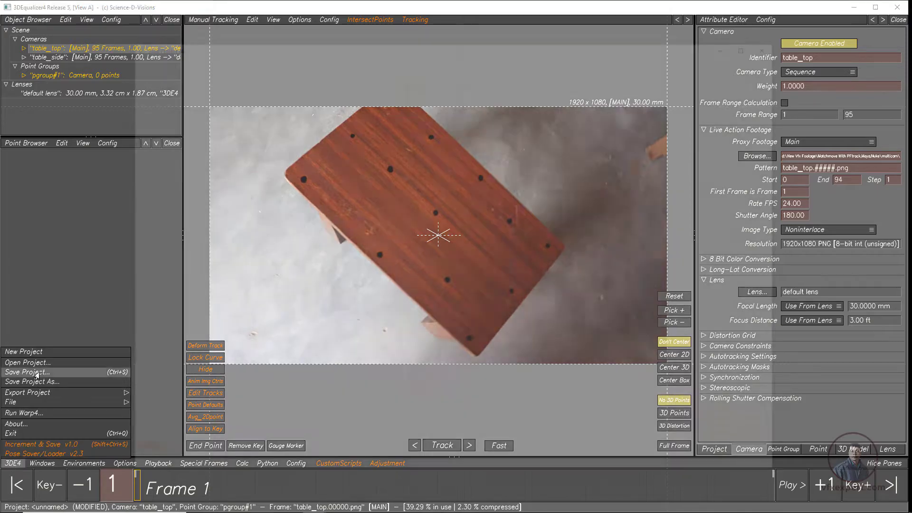
click(35, 373)
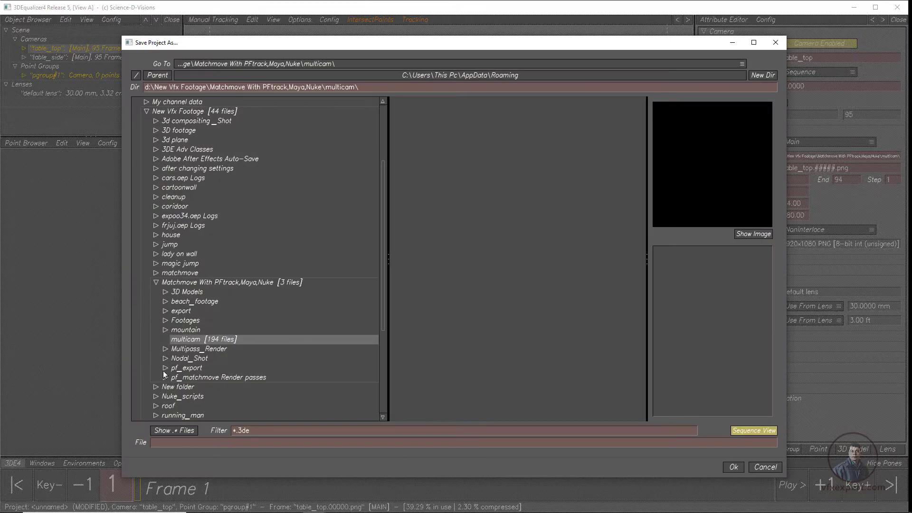
click(211, 442)
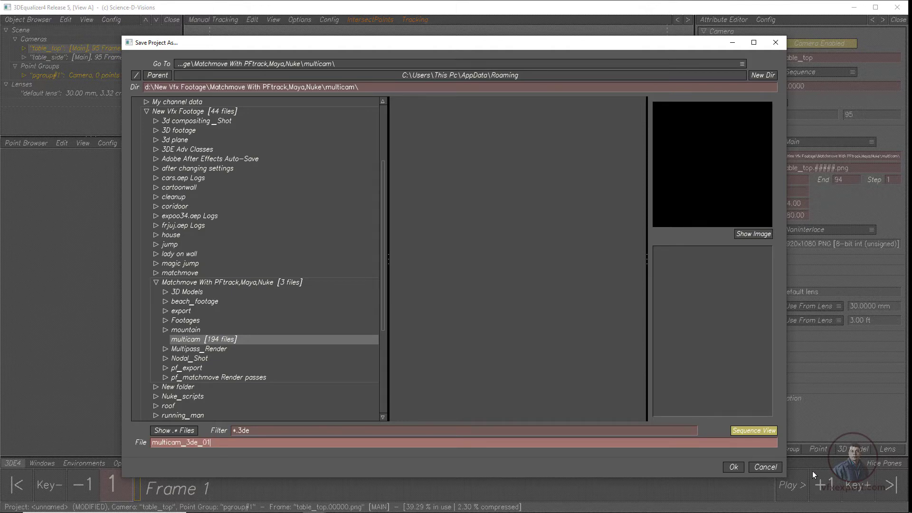
click(733, 467)
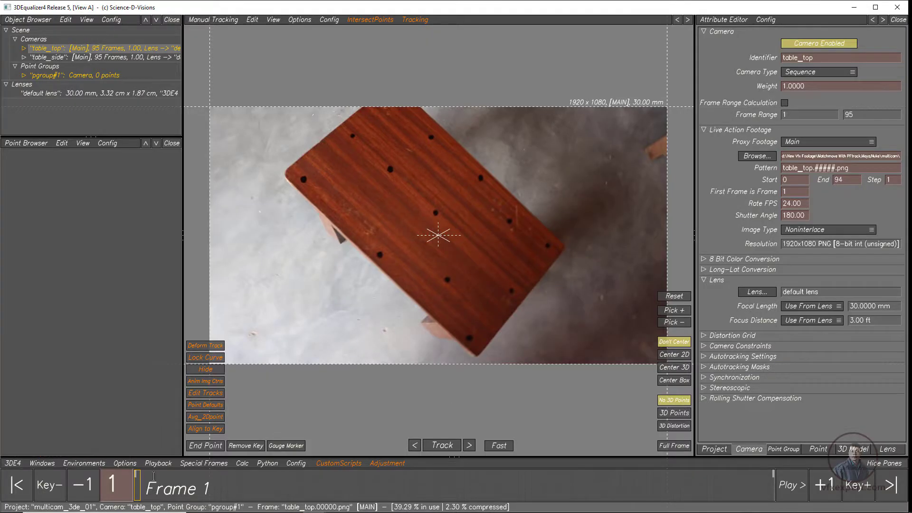
Play back the table_top and table_side footage to review the camera motion, finishing with table_top at frame 1.
click(783, 490)
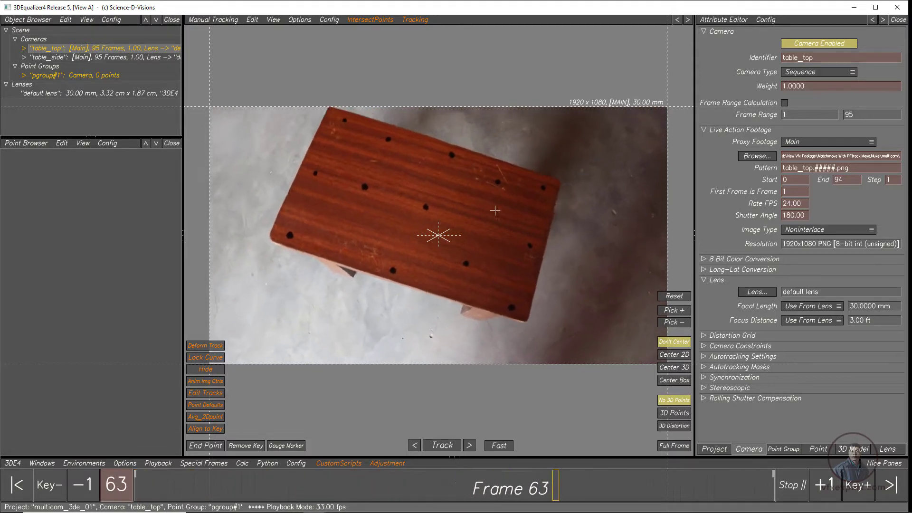
click(791, 484)
click(98, 58)
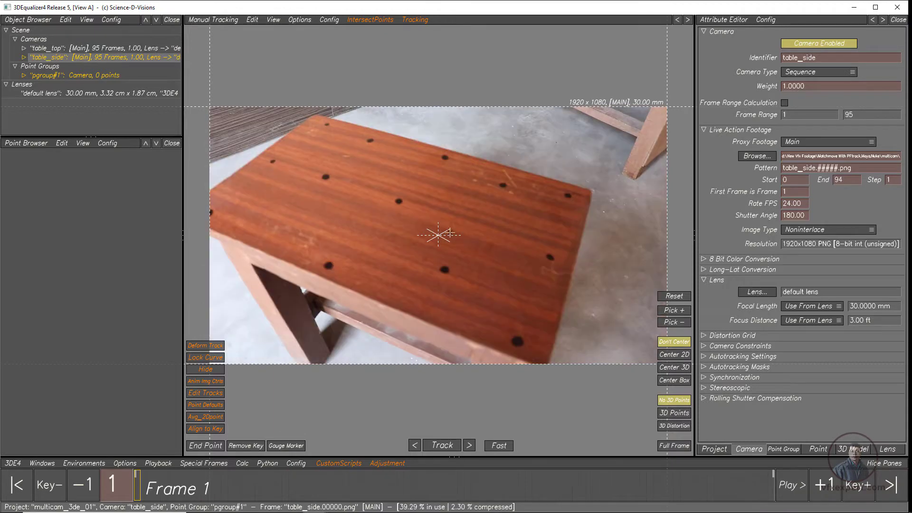
click(792, 484)
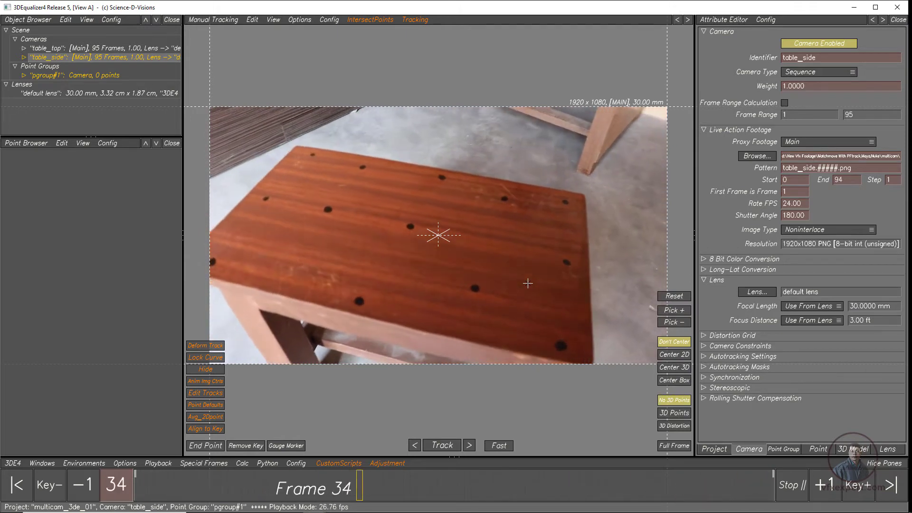
click(798, 484)
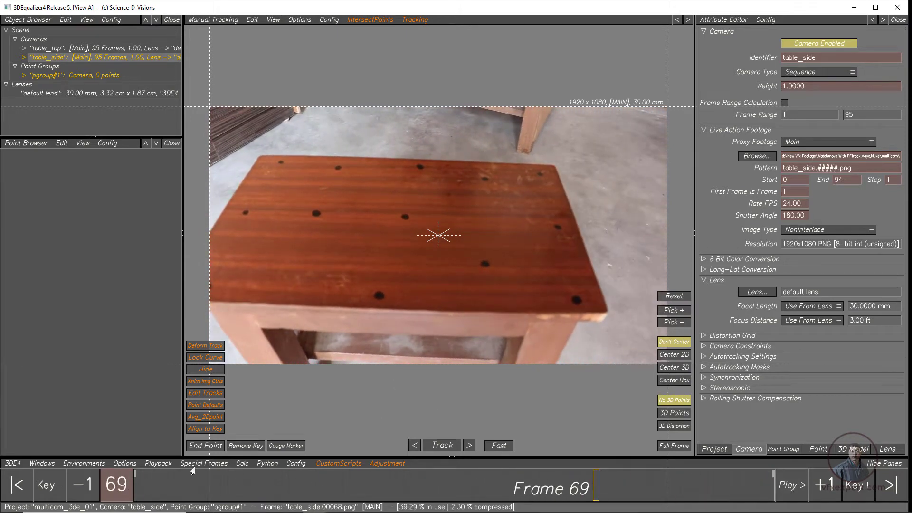
drag(153, 489, 94, 482)
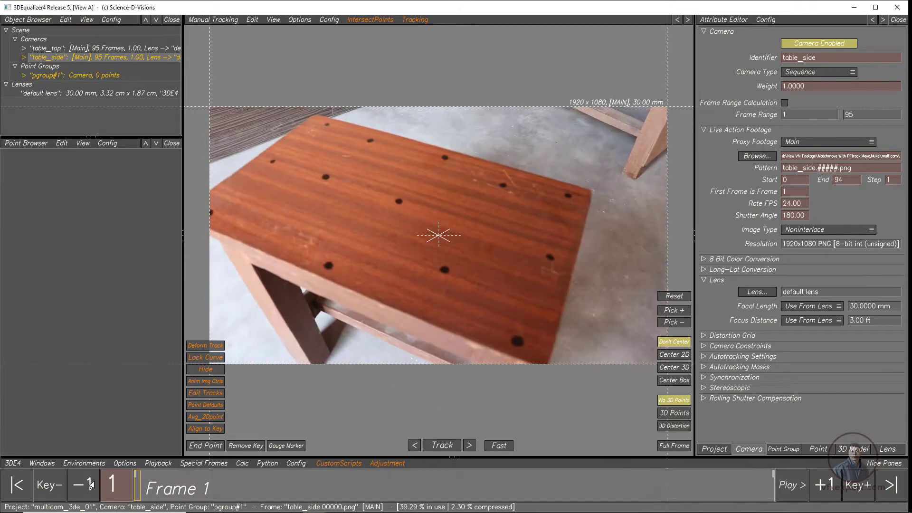
click(80, 49)
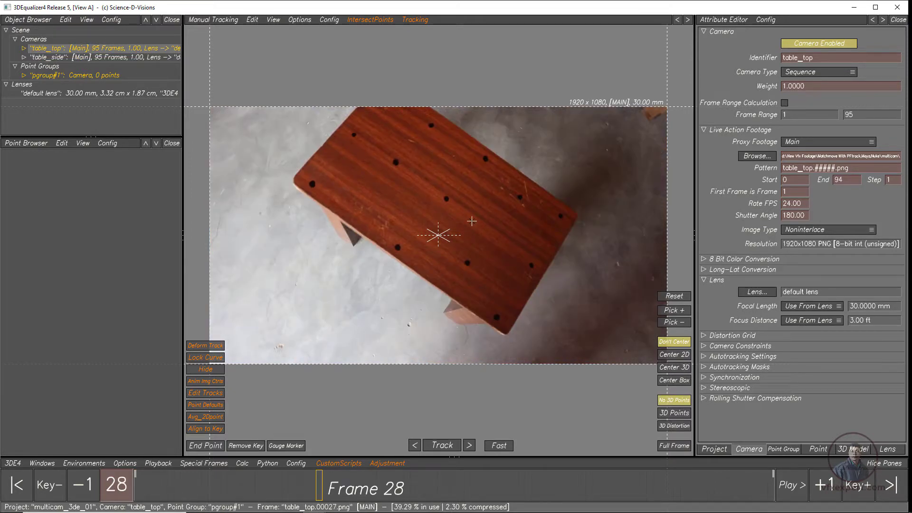
drag(173, 486, 136, 485)
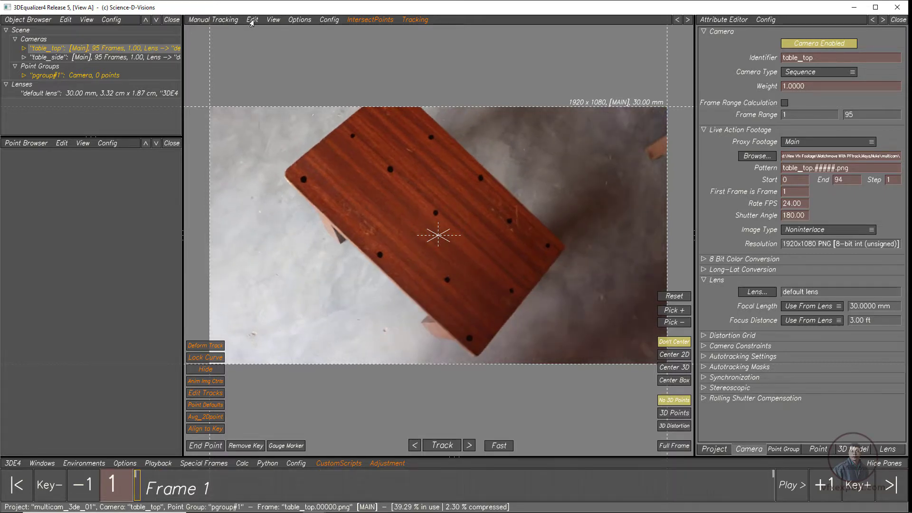
Turn off the Show FOV overlay in the manual tracking view.
click(270, 21)
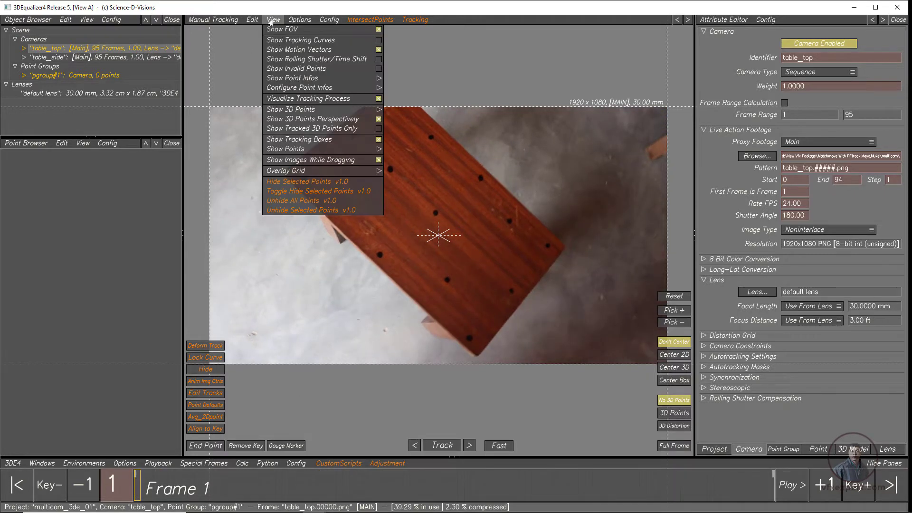
click(311, 31)
click(274, 20)
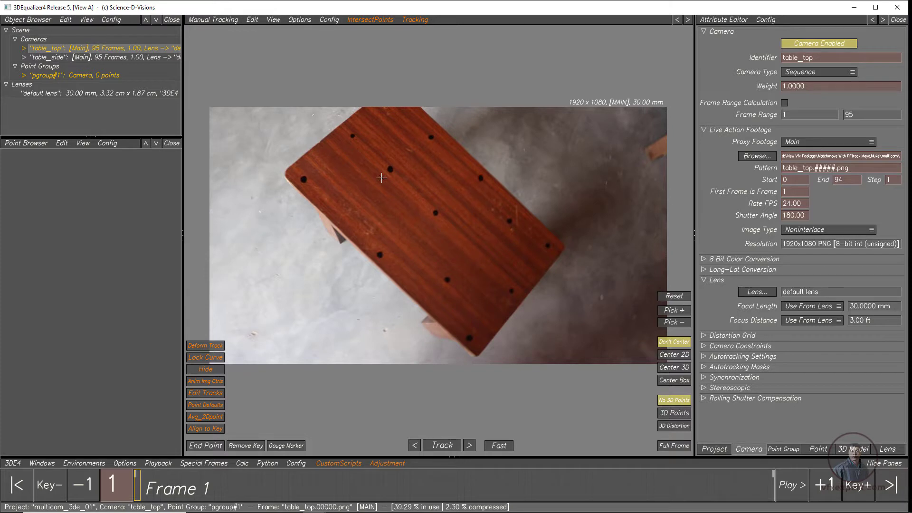
Place a tracking point on the black marker nearest the tabletop's left corner at frame 1 of table_top.
scroll(369, 200, up, 2)
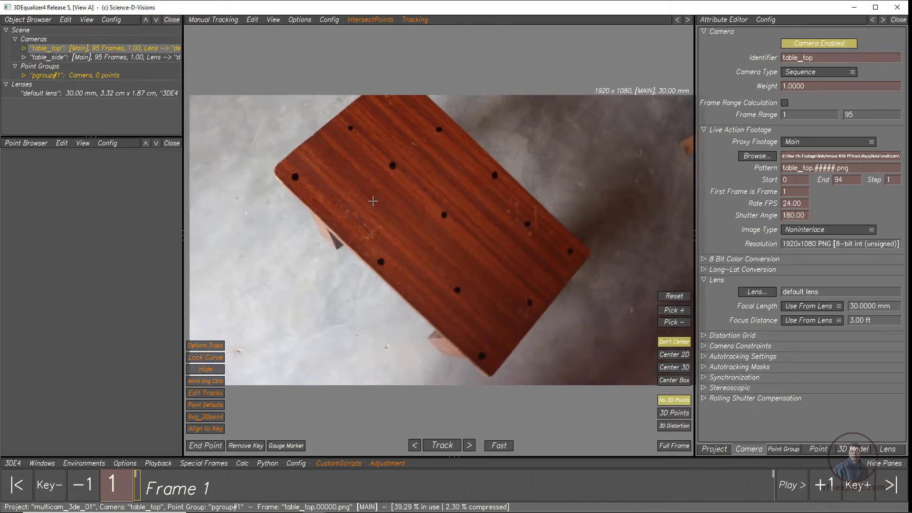
scroll(309, 187, up, 2)
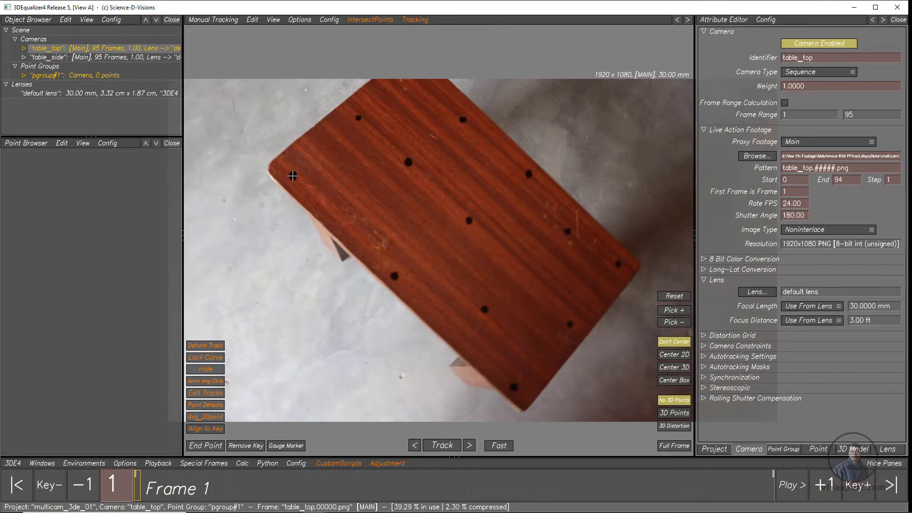
ctrl+click(293, 176)
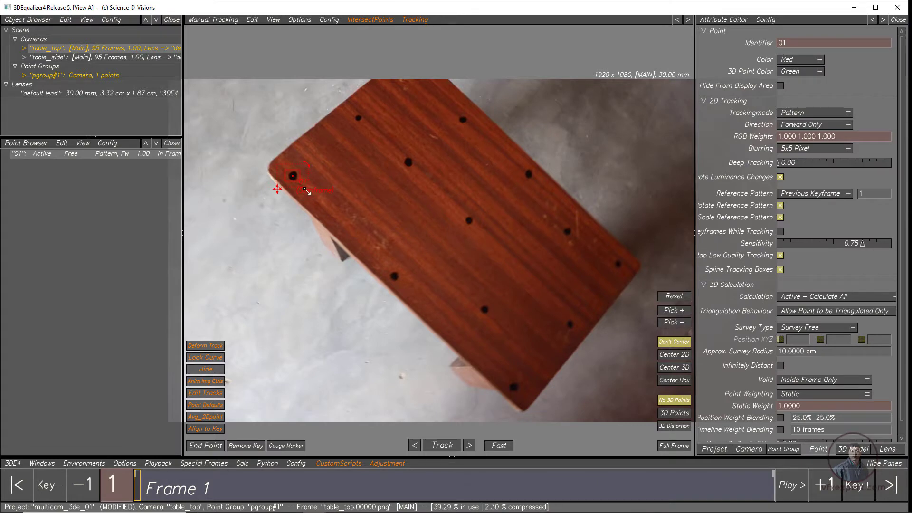
scroll(311, 197, up, 6)
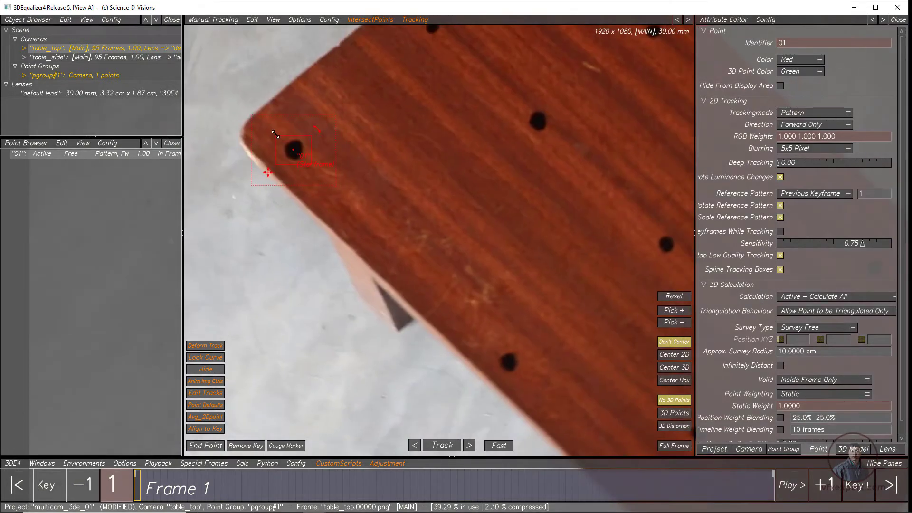
Center the view on the new 2D point, track it forward to frame 95, and return to frame 1.
click(675, 355)
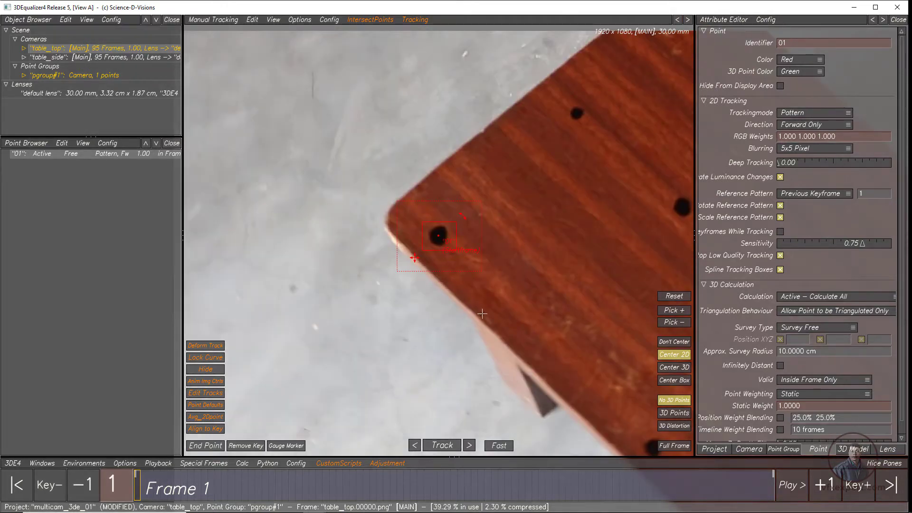
click(442, 445)
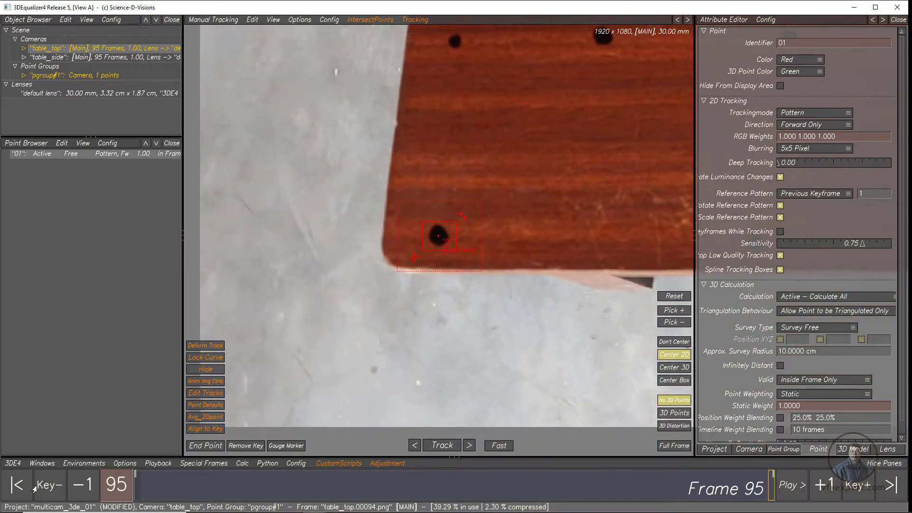
click(18, 485)
scroll(351, 152, down, 5)
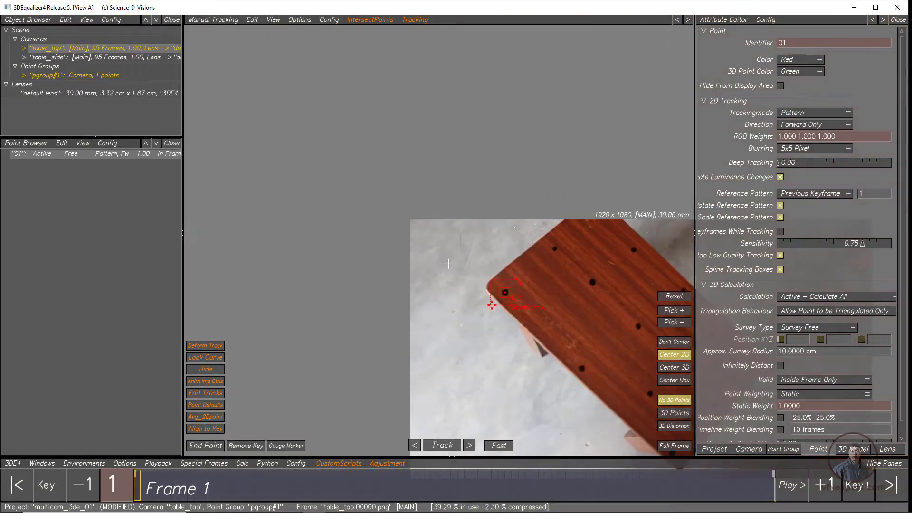
Place a tracking point on the marker midway along the tabletop's lower-left long edge at frame 1 and slightly enlarge its pattern box.
scroll(382, 216, up, 4)
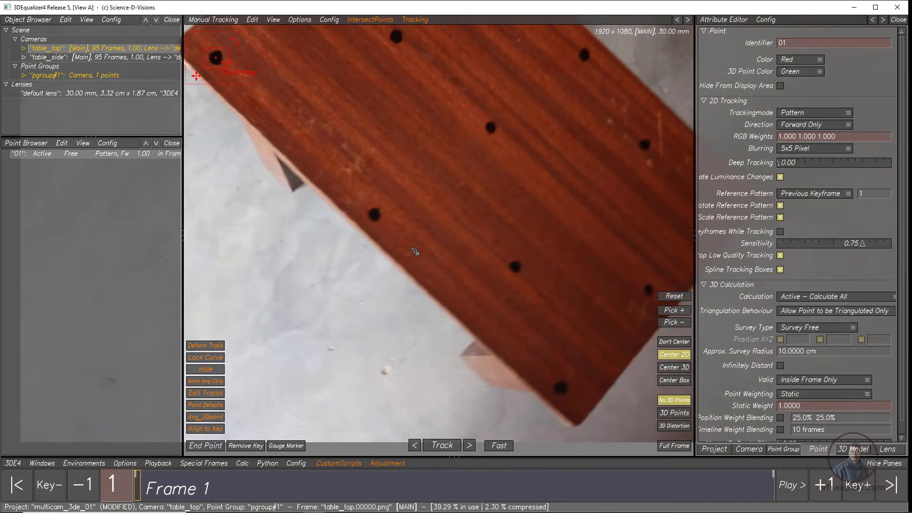
ctrl+click(382, 221)
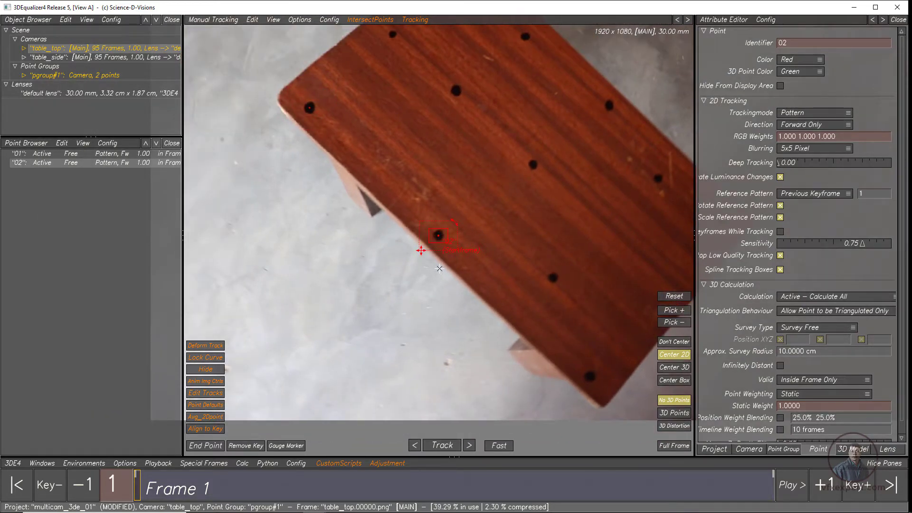
scroll(439, 269, up, 2)
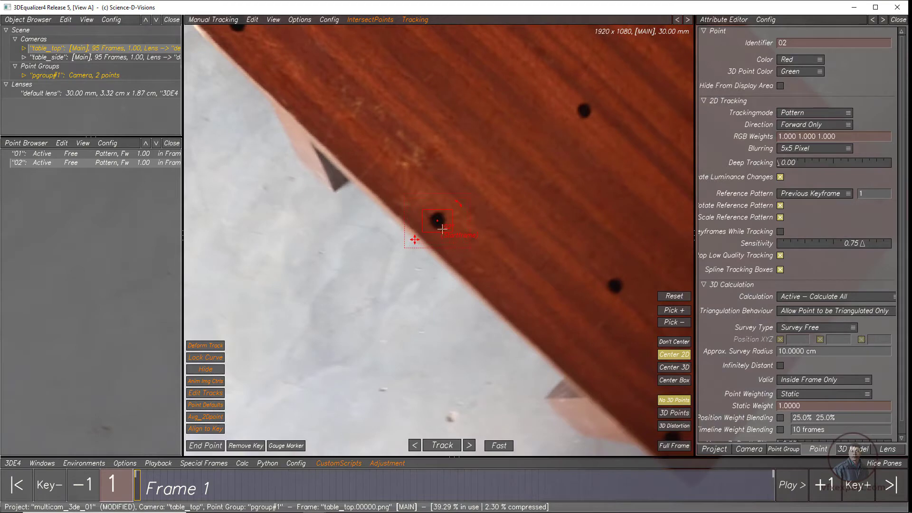
drag(454, 232, 457, 234)
Keep the lower-left edge point in Pattern tracking mode, track it forward through the sequence, and return to frame 1.
click(804, 116)
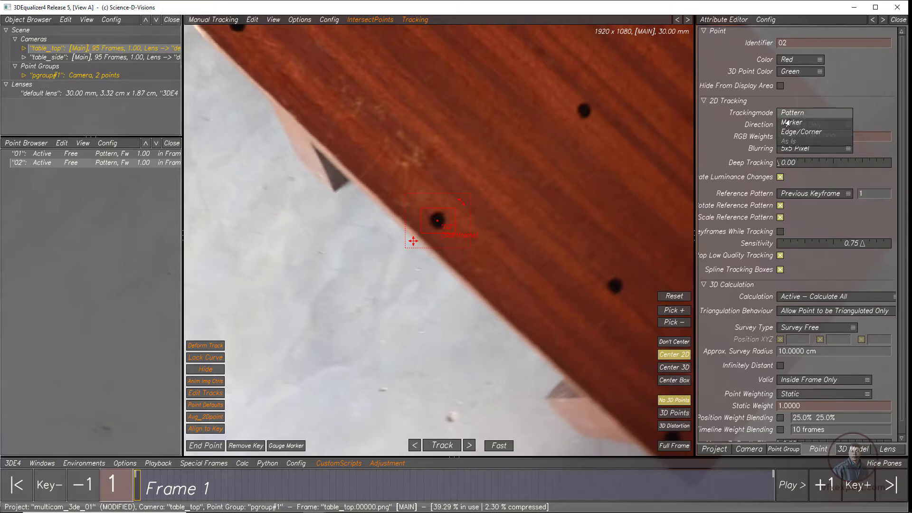
click(792, 110)
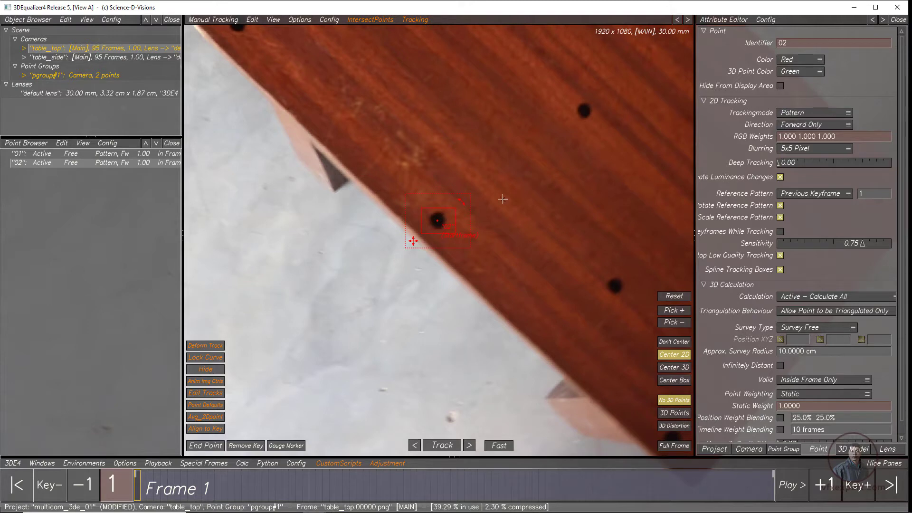
click(443, 446)
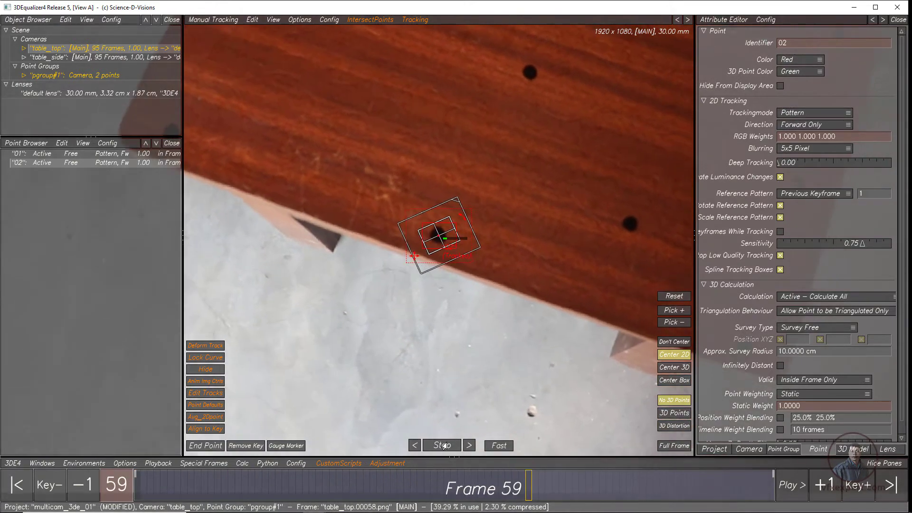
click(16, 484)
Place a tracking point on the tabletop's bottom corner marker, slightly enlarge its pattern box, track it forward to frame 95, and return to frame 1.
right_drag(489, 342, 461, 313)
middle_drag(515, 352, 424, 283)
right_drag(483, 347, 529, 373)
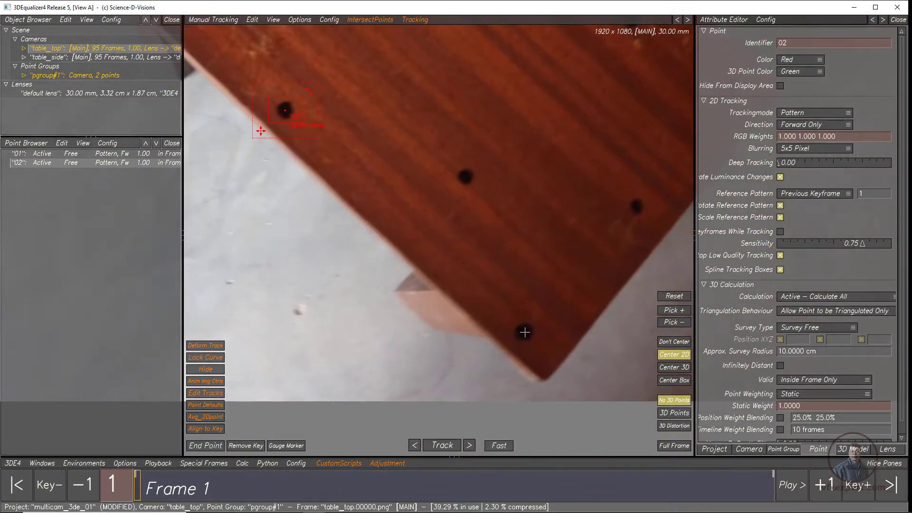
ctrl+click(524, 332)
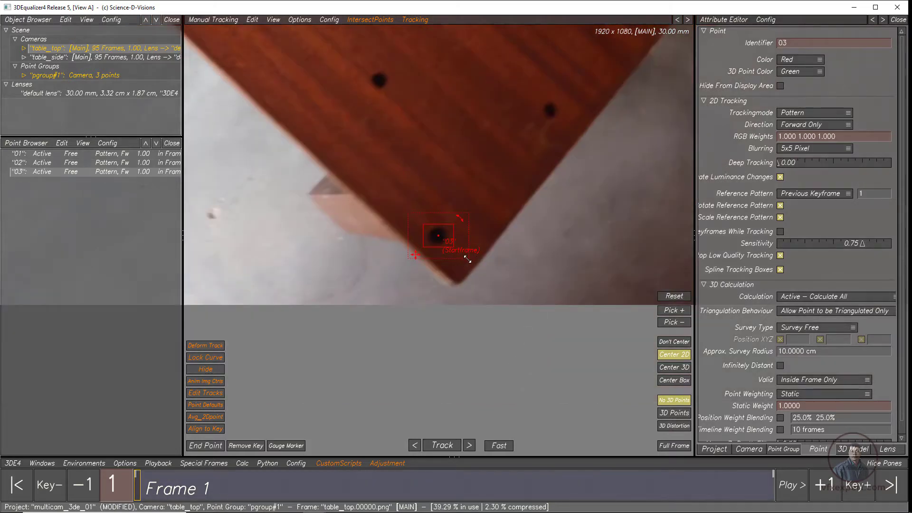
drag(455, 248, 456, 250)
click(450, 447)
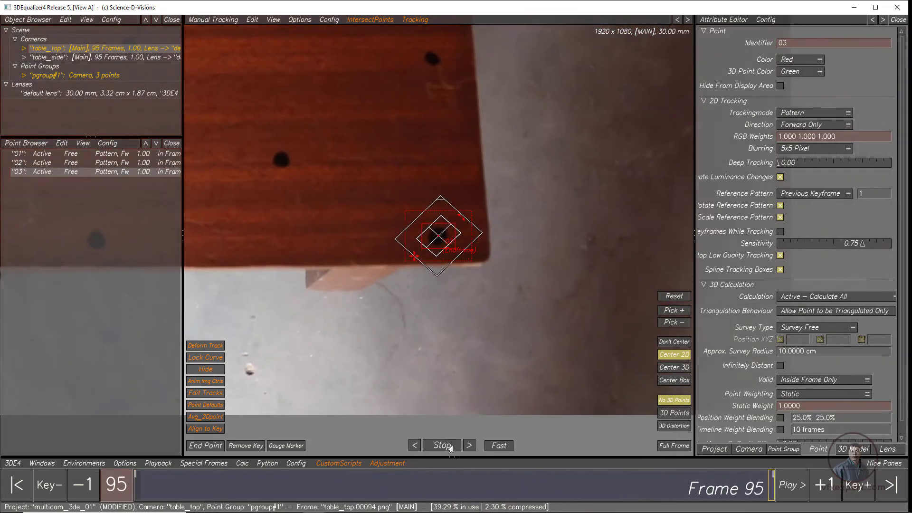
click(19, 484)
Add a tracking point on the marker along the tabletop's upper-left short edge, track it forward, and return to frame 1.
scroll(374, 292, down, 5)
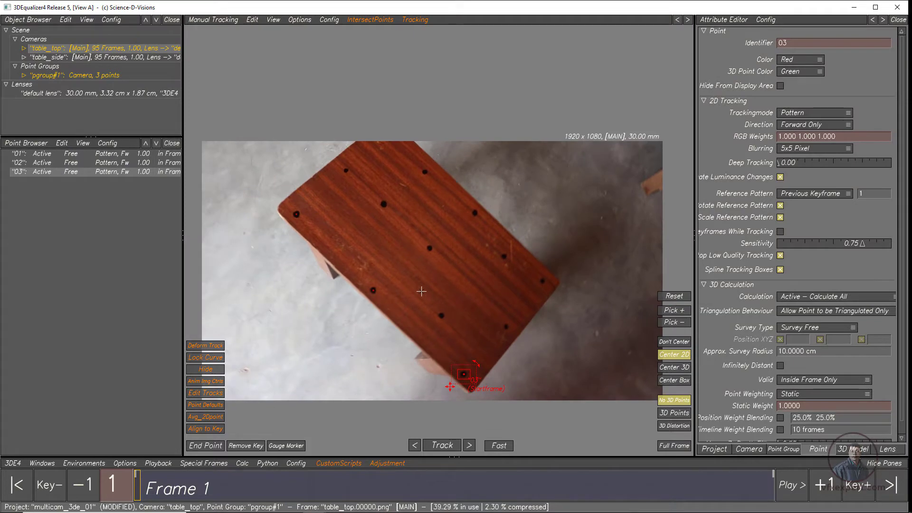
ctrl+click(346, 171)
scroll(346, 171, up, 3)
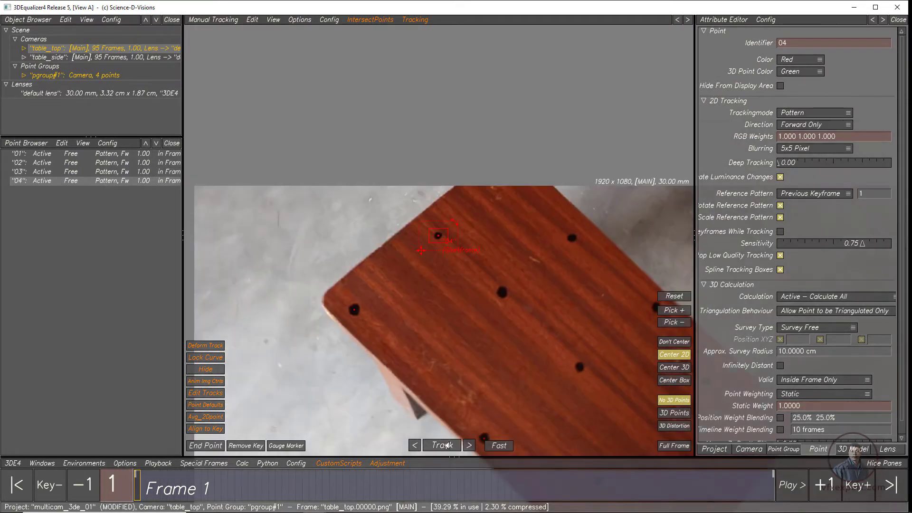
click(446, 445)
click(19, 483)
Add a tracking point on the inner marker nearest the upper-left short edge, track it forward, and return to frame 1.
ctrl+click(503, 292)
scroll(451, 274, up, 3)
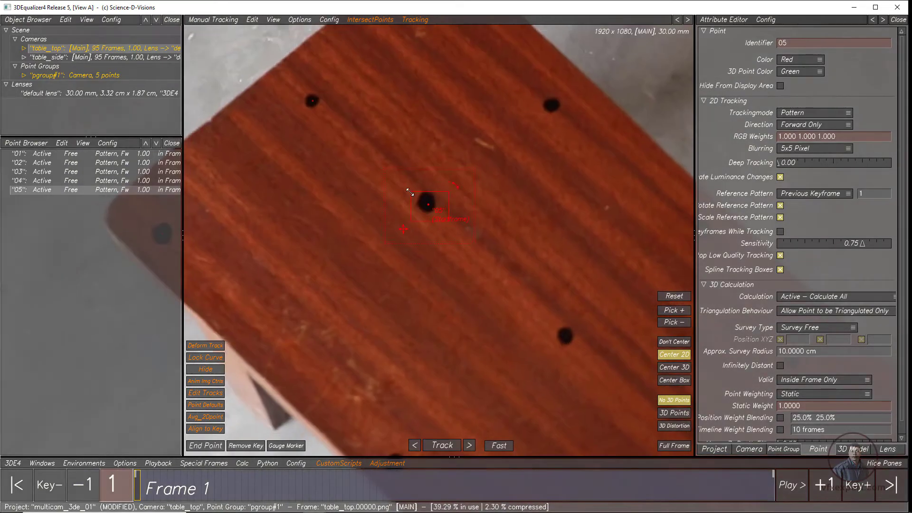
click(443, 446)
click(18, 484)
Add a tracking point on the marker at the middle of the tabletop, track it forward to frame 95, and return to frame 1.
middle_drag(593, 432, 467, 309)
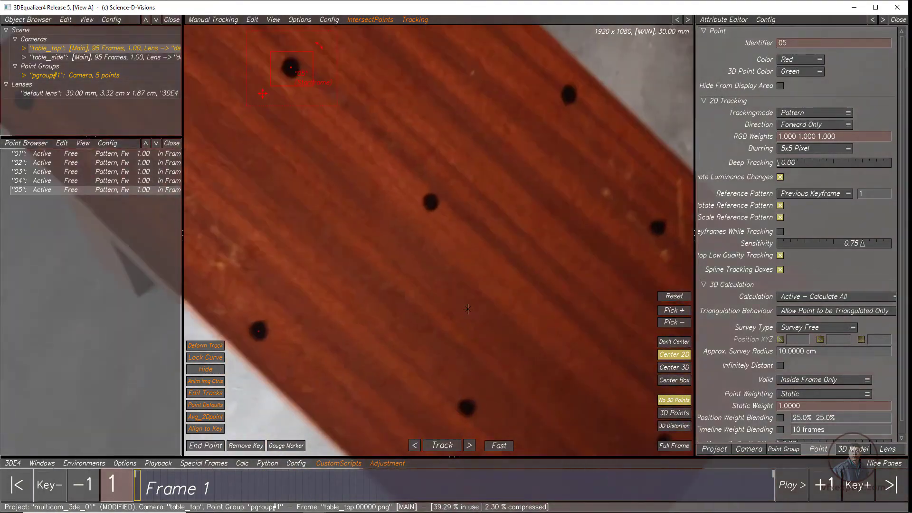
ctrl+click(430, 202)
middle_drag(430, 201, 438, 237)
click(449, 446)
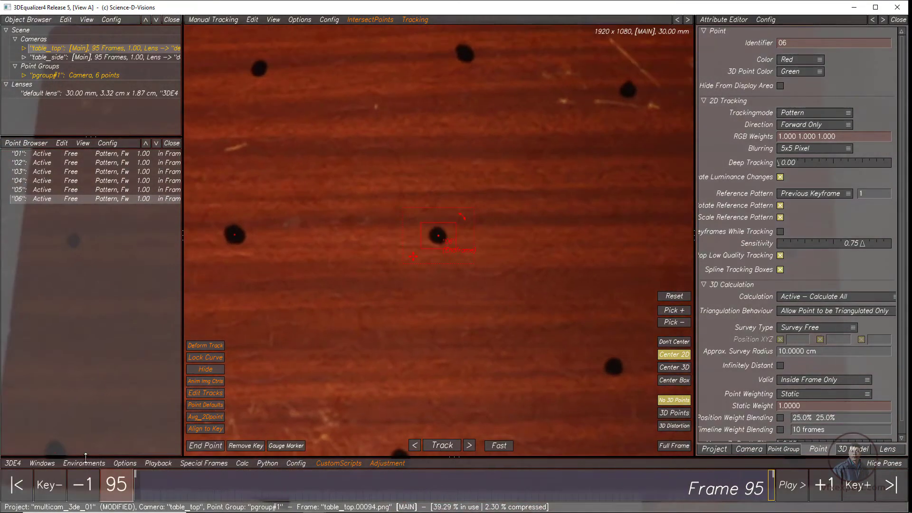
click(18, 484)
Add a tracking point on the uppermost marker along the tabletop's upper-right long edge, track it forward, and return to frame 1.
scroll(480, 238, down, 4)
scroll(474, 176, up, 2)
middle_drag(474, 171, 439, 185)
ctrl+click(440, 185)
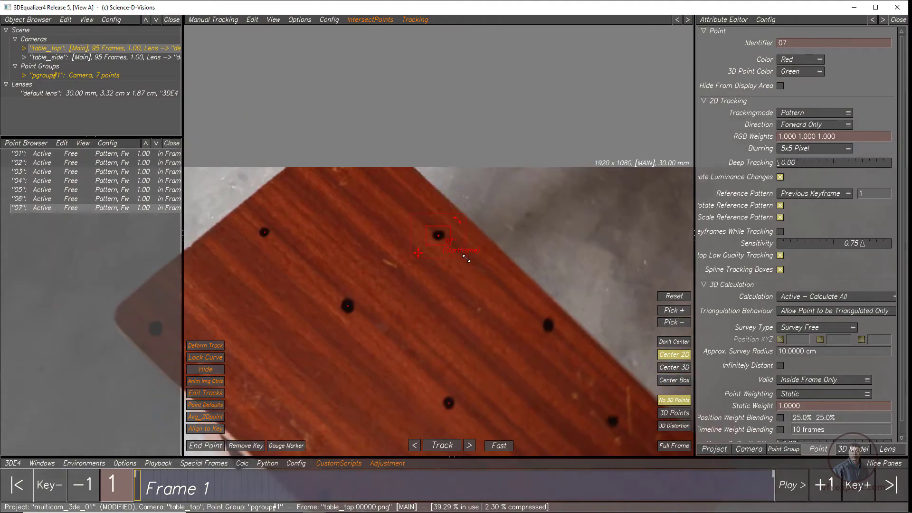
click(441, 445)
click(18, 484)
Add a tracking point on the second marker down the upper-right long edge, track it forward, and return to frame 1.
ctrl+click(548, 324)
scroll(454, 270, up, 2)
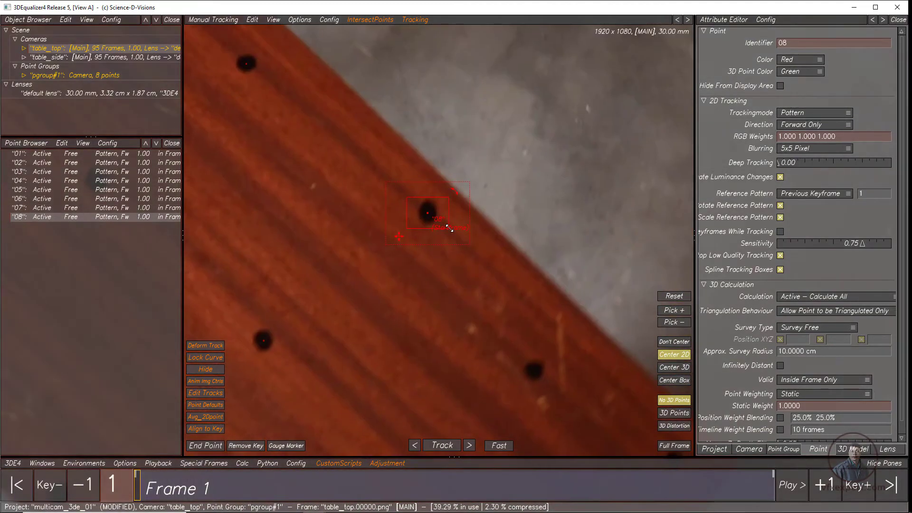
click(442, 445)
click(18, 485)
Add a tracking point on the third marker down the upper-right edge, beside the light scratch, track it forward, and return to frame 1.
scroll(452, 320, down, 4)
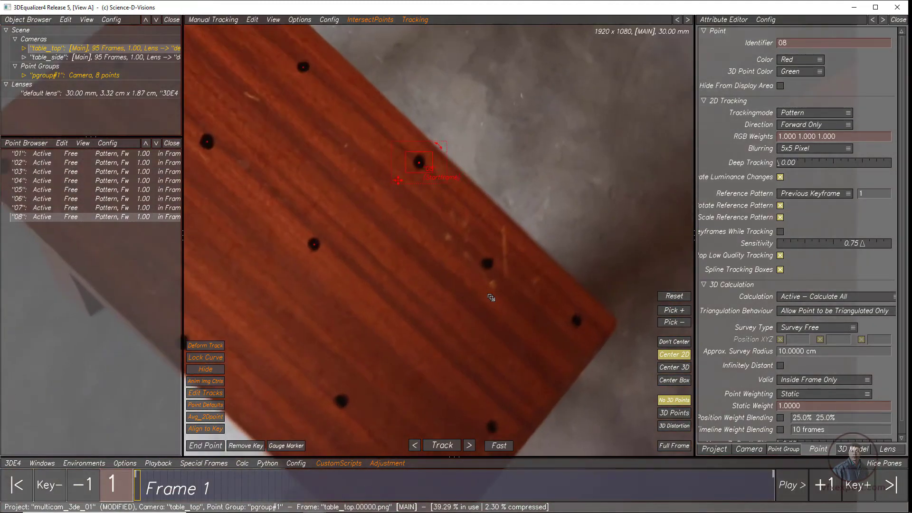
scroll(487, 262, up, 2)
ctrl+click(488, 263)
scroll(425, 195, up, 2)
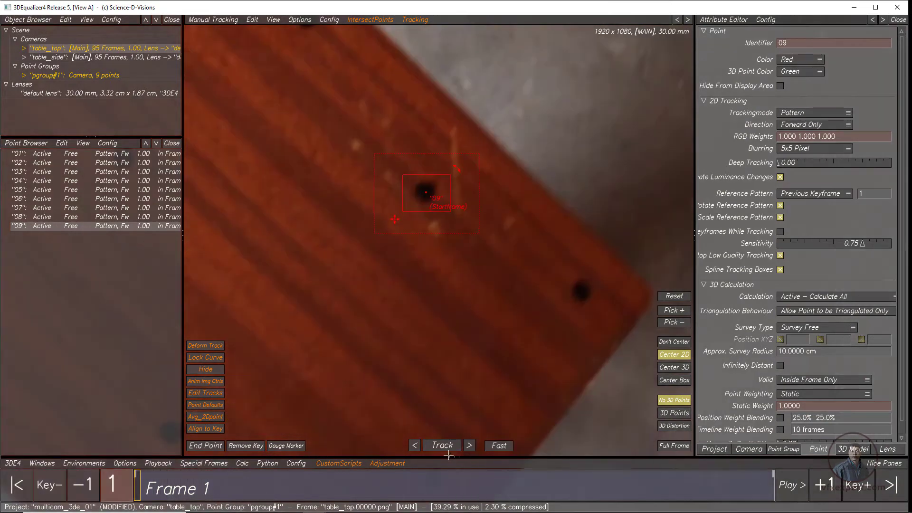
click(442, 445)
click(20, 484)
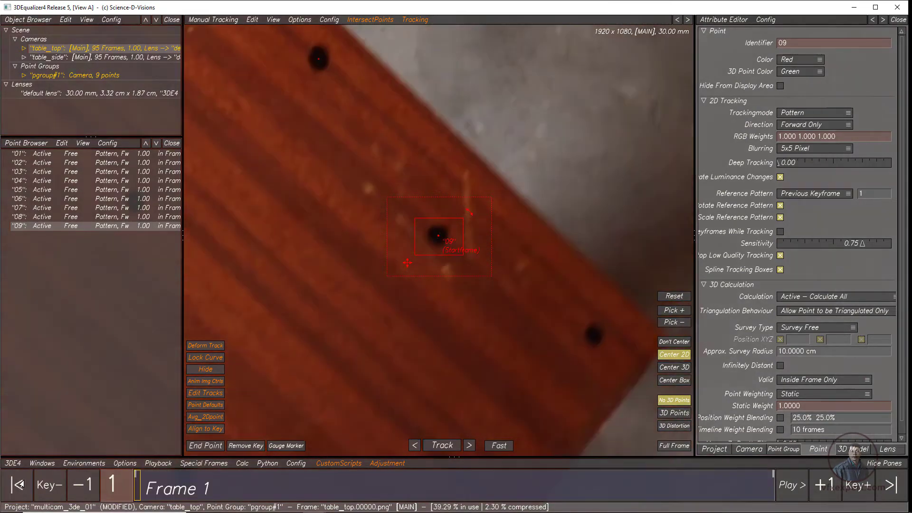
Deselect the current point, review the markers in table_top, and select point 01 to view its location.
scroll(437, 356, down, 6)
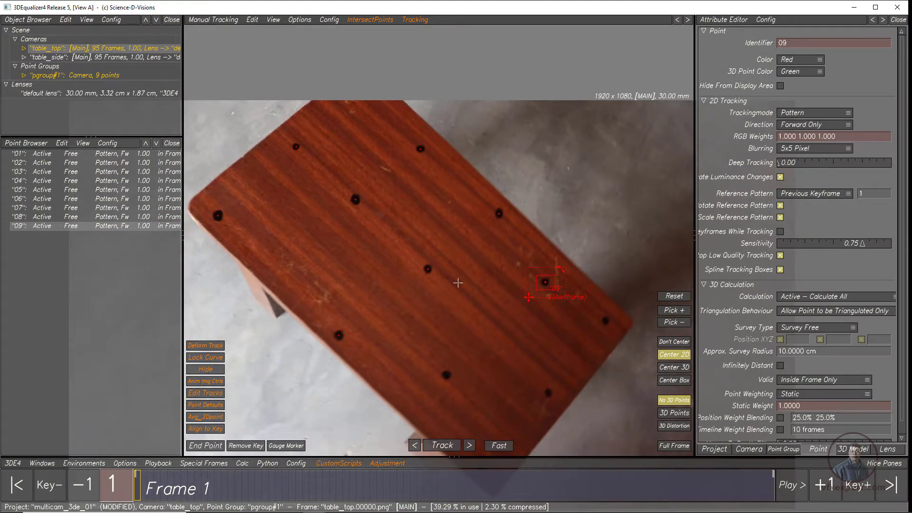
click(340, 395)
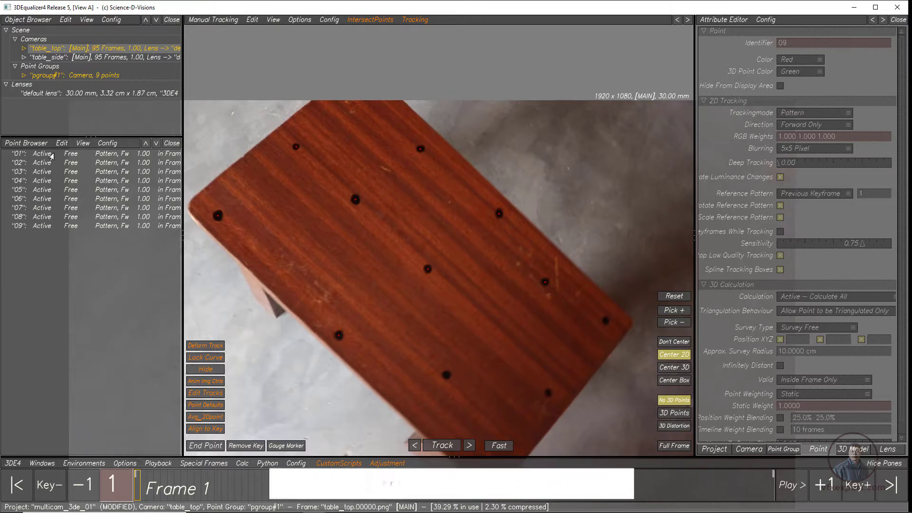
drag(112, 483, 105, 445)
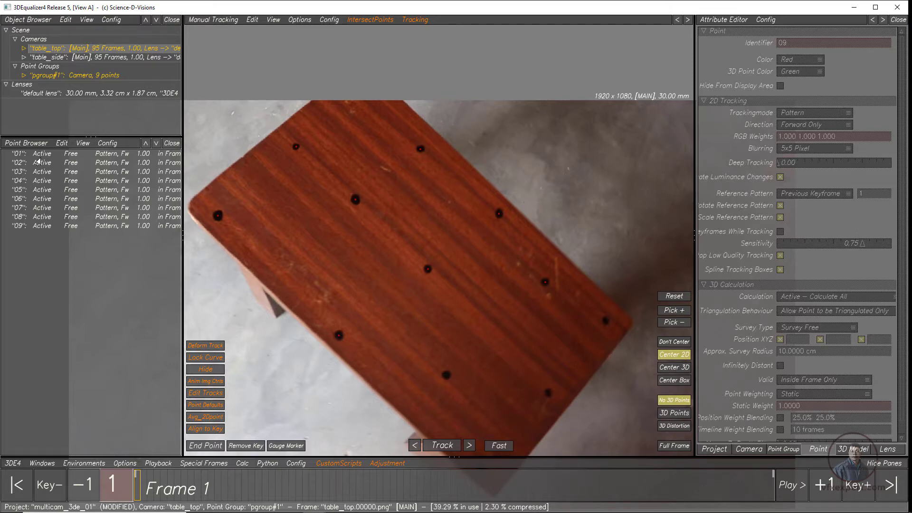
click(42, 154)
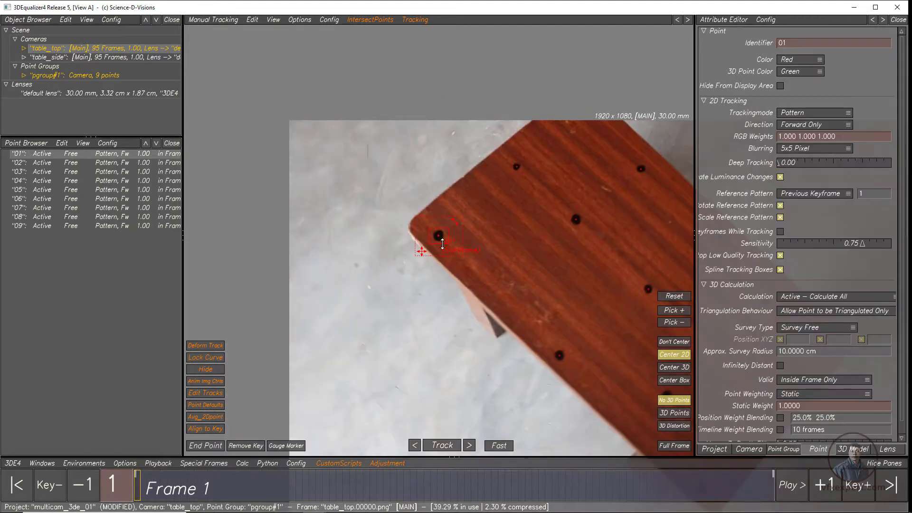
Make table_side the active camera, select point 01, and examine the tabletop markers at frame 1.
click(88, 58)
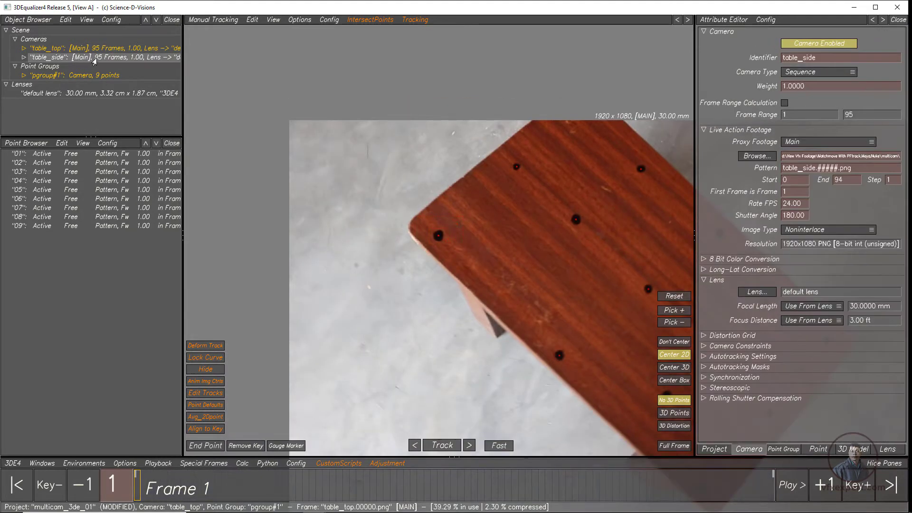
click(94, 59)
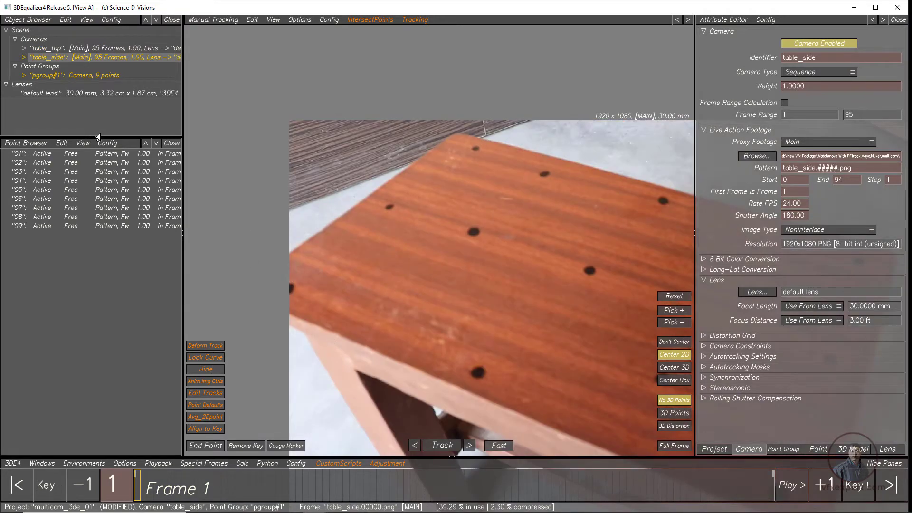
click(46, 157)
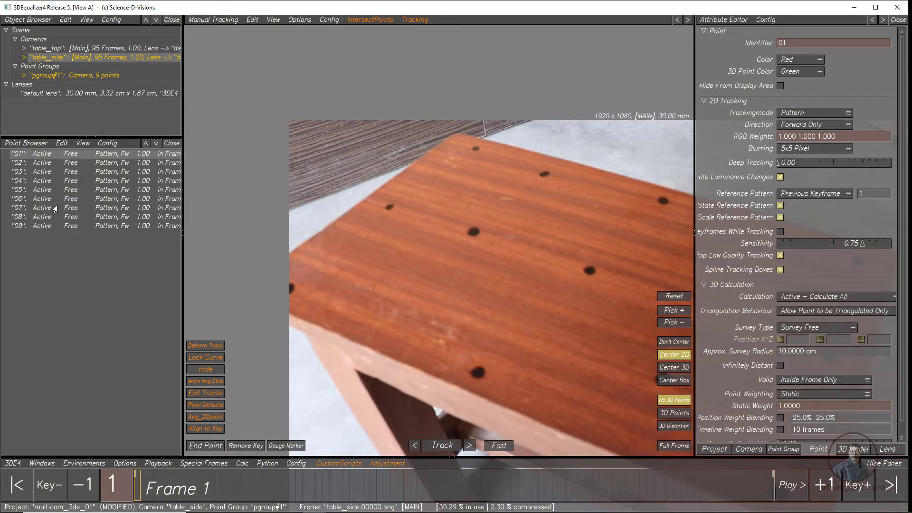
scroll(438, 195, down, 5)
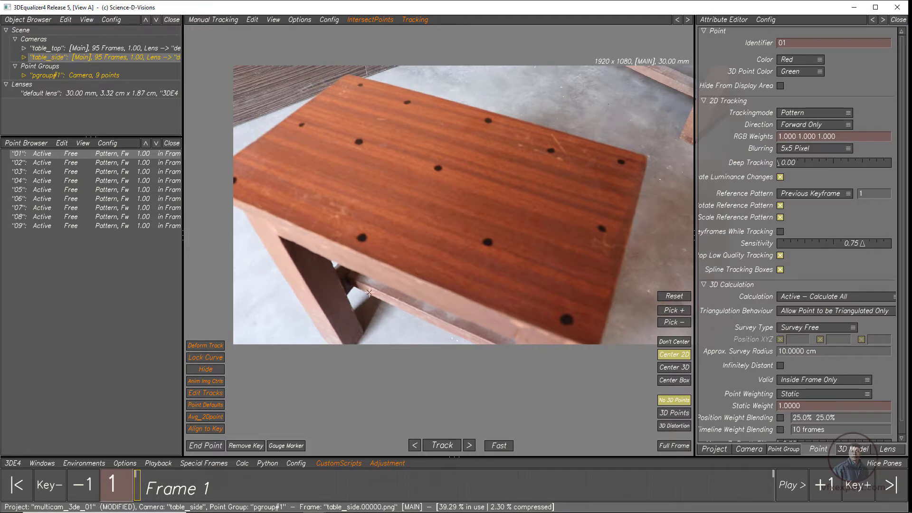
scroll(403, 282, up, 2)
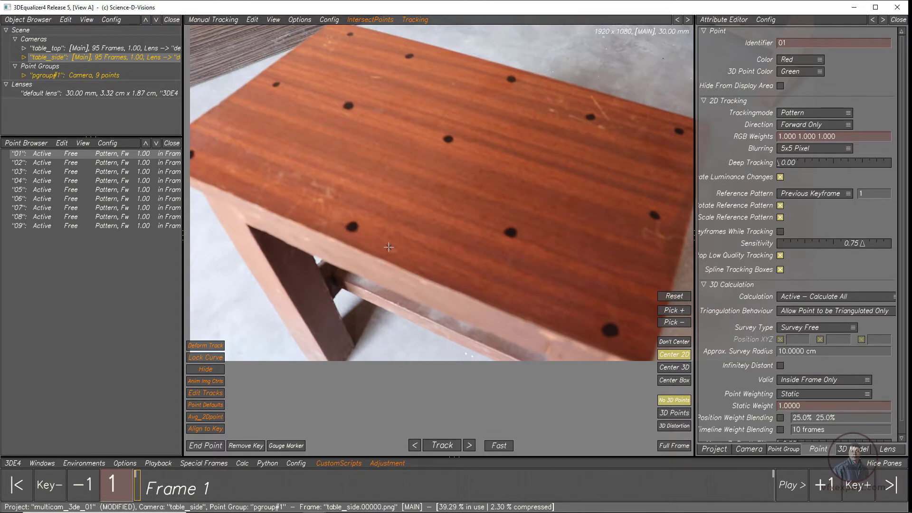
scroll(202, 164, down, 2)
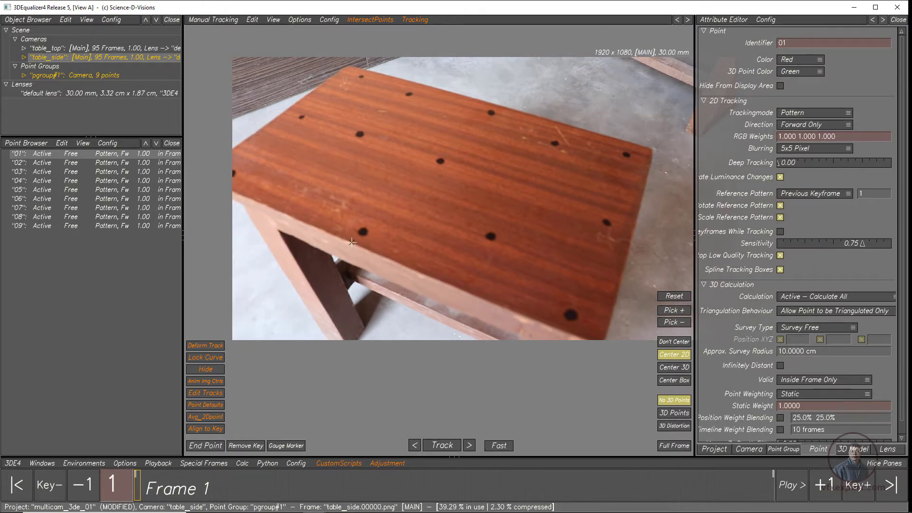
scroll(363, 240, up, 1)
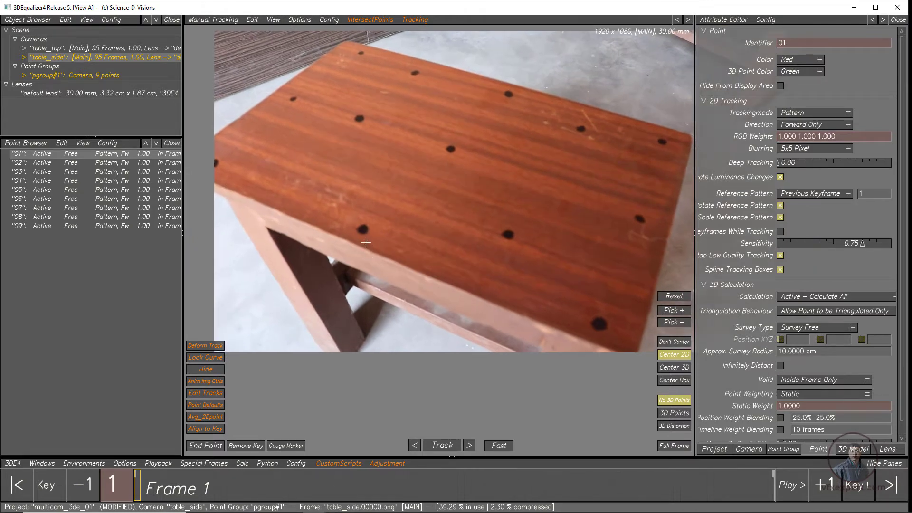
Place point 02 on the middle marker along the near long edge in table_side, track it forward, and return to frame 1.
click(43, 164)
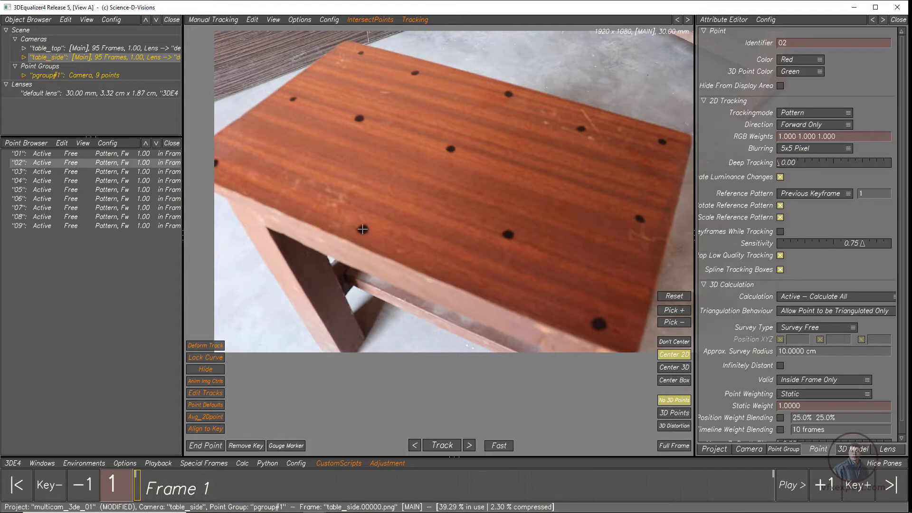
ctrl+click(363, 229)
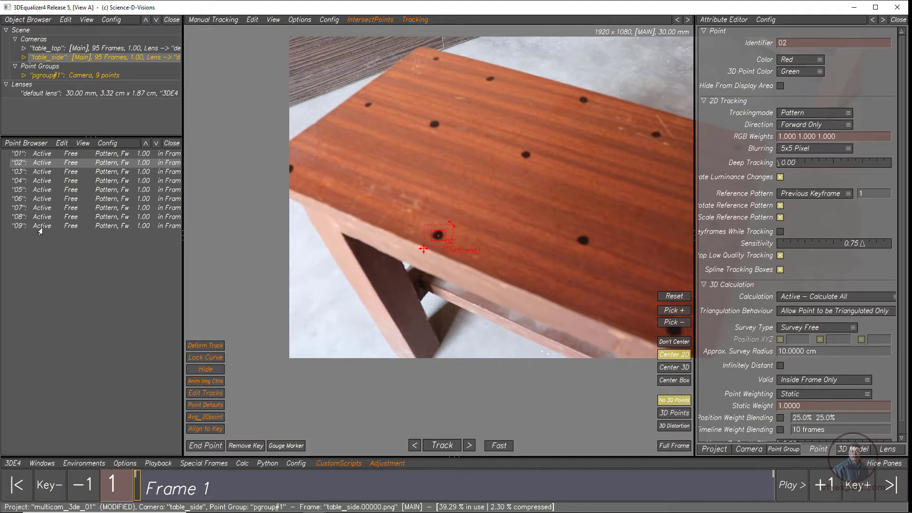
scroll(435, 261, up, 3)
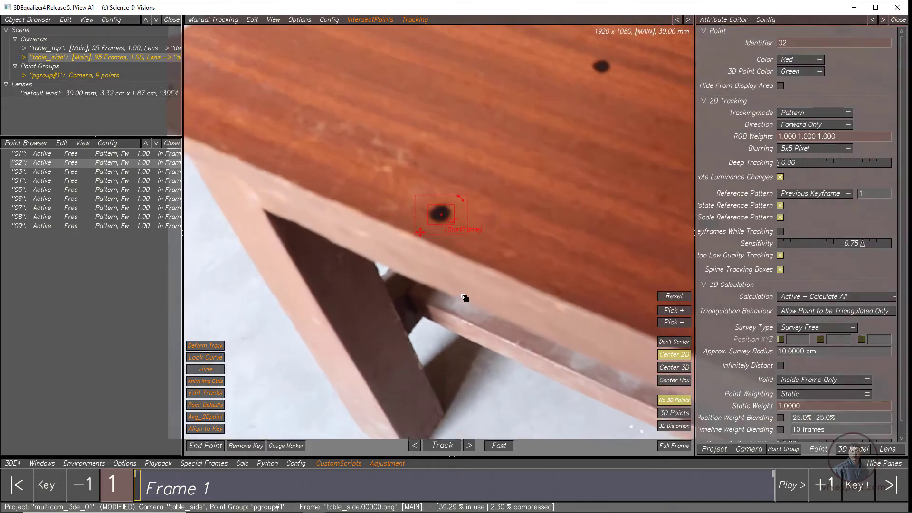
scroll(433, 202, up, 2)
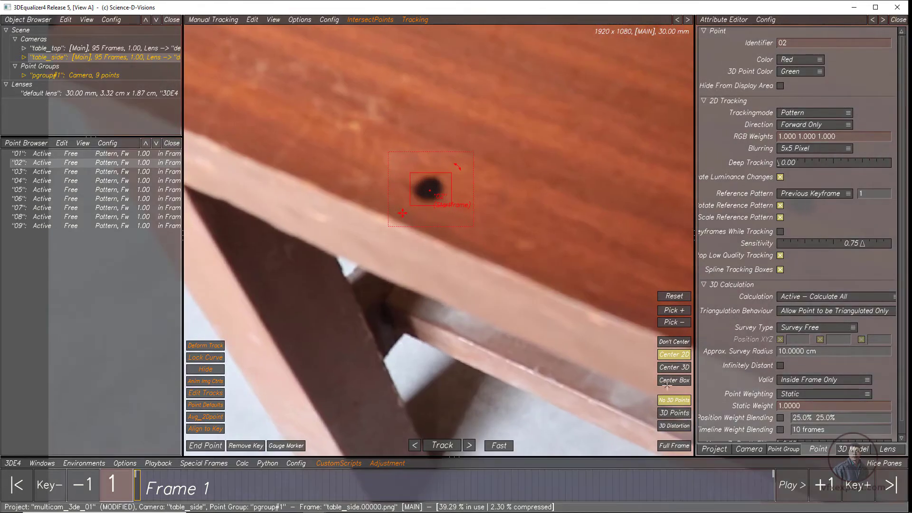
click(443, 445)
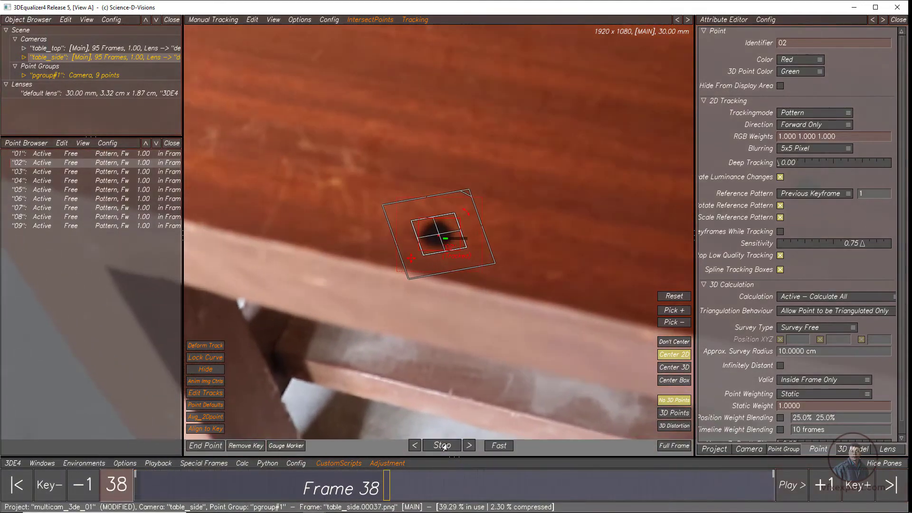
click(18, 485)
Place point 03 on the nearest corner marker in table_side, enlarge its pattern box, track it forward, and return to frame 1.
scroll(380, 333, down, 5)
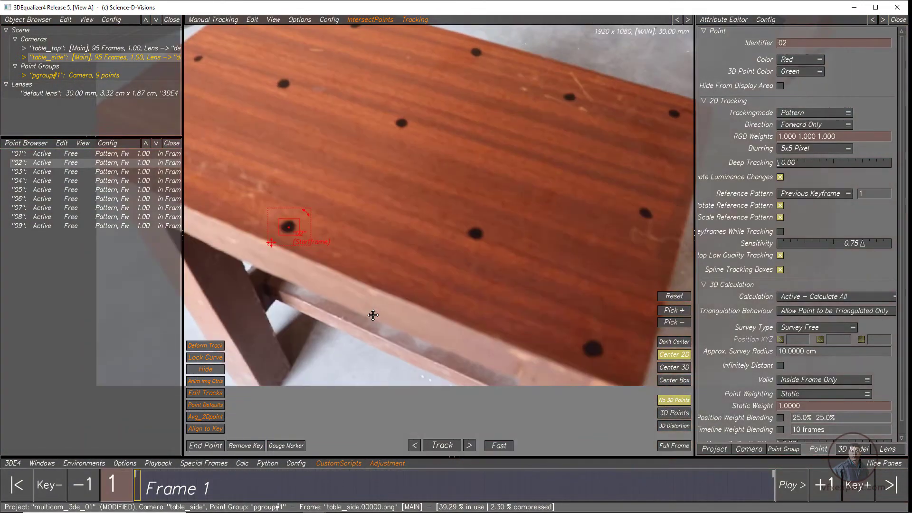
click(45, 174)
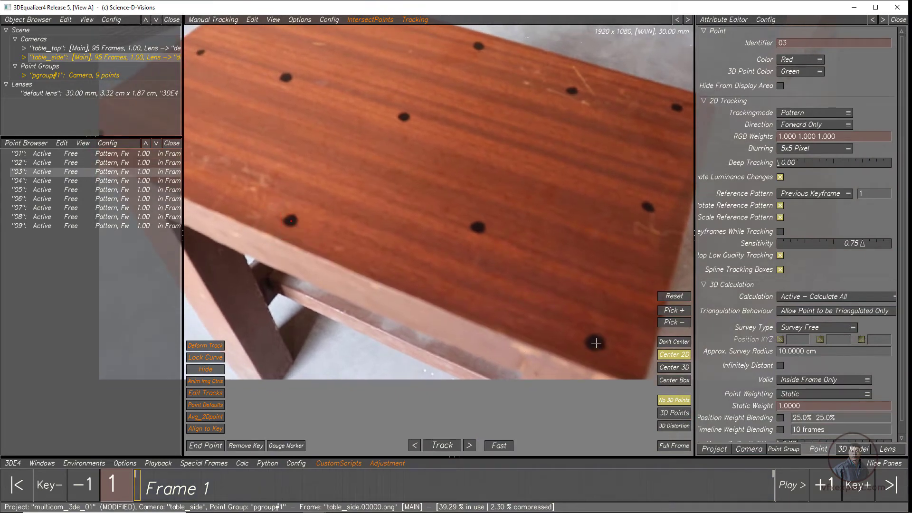
ctrl+click(595, 343)
scroll(458, 276, up, 2)
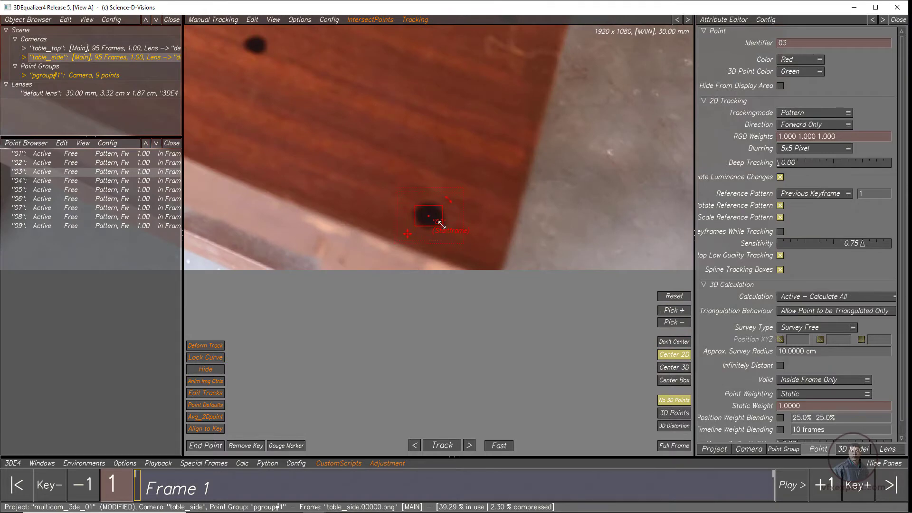
drag(441, 224, 448, 232)
click(445, 447)
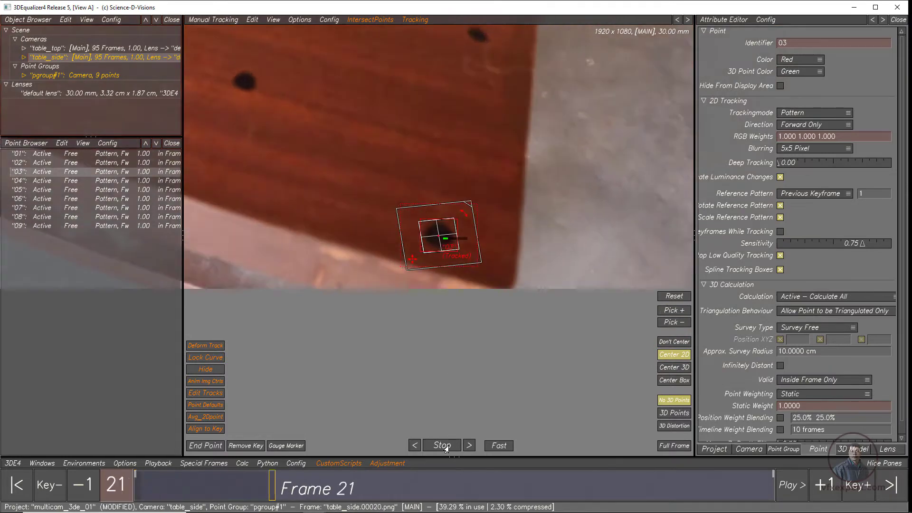
click(22, 484)
Locate point 04's marker in table_top, and make table_side the active camera again.
right_drag(458, 373, 138, 239)
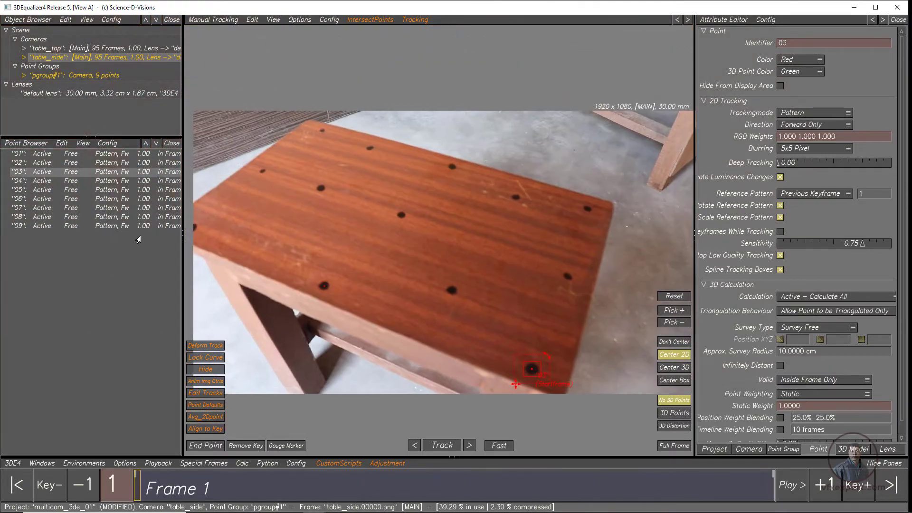
click(40, 181)
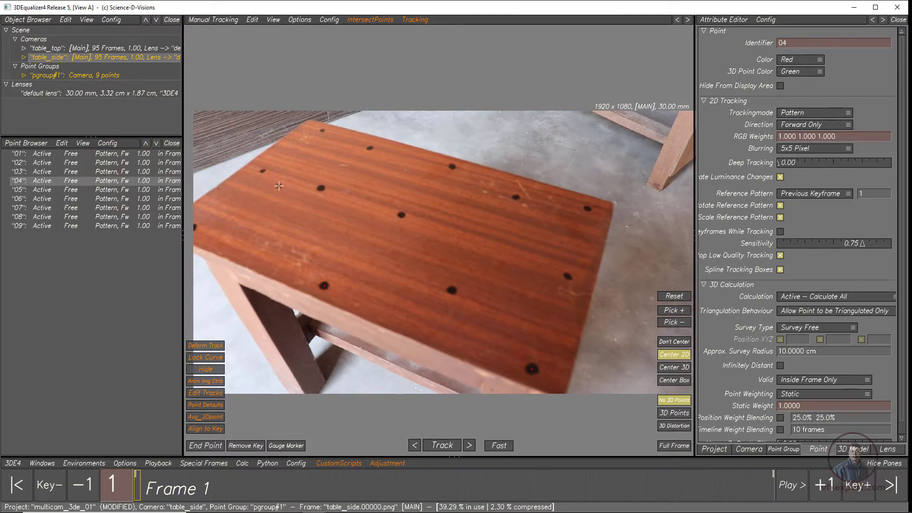
click(75, 49)
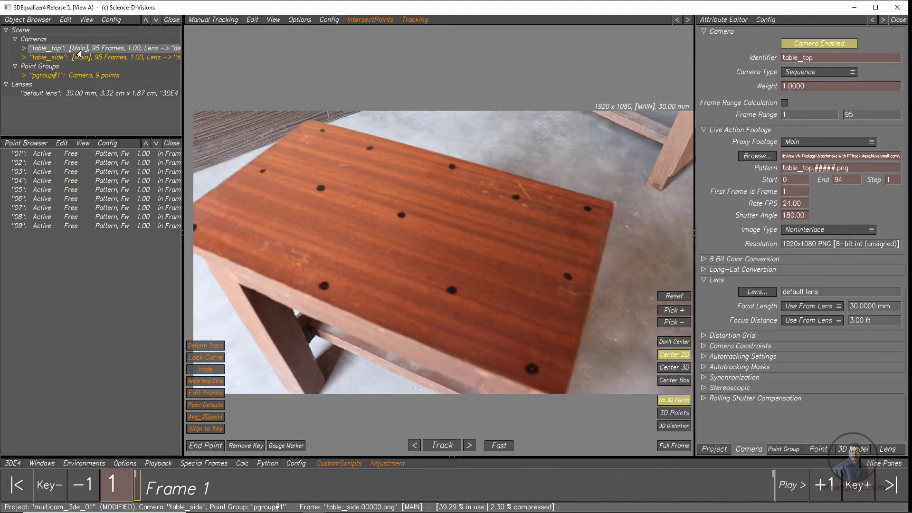
click(79, 51)
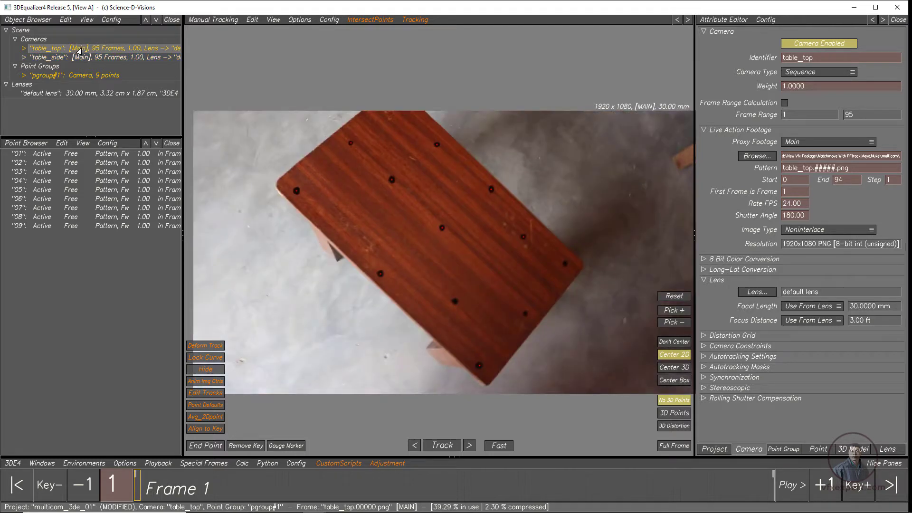
click(36, 182)
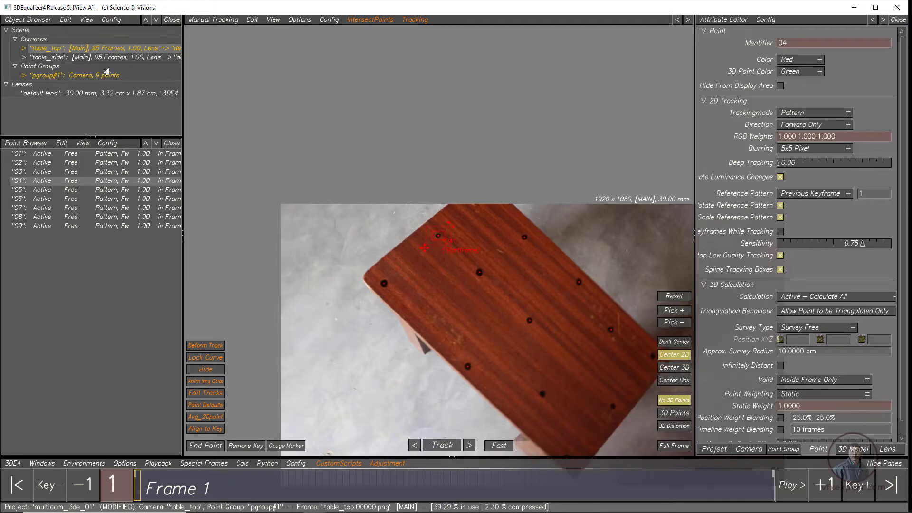
click(82, 58)
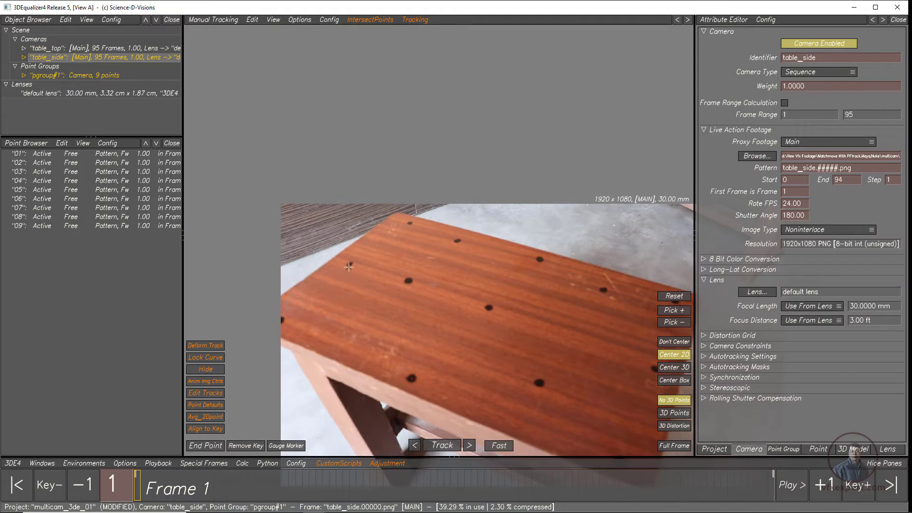
Place point 04 on the small middle marker by the far short edge in table_side, adjust its search area, track it forward, and return to frame 1.
scroll(339, 278, up, 3)
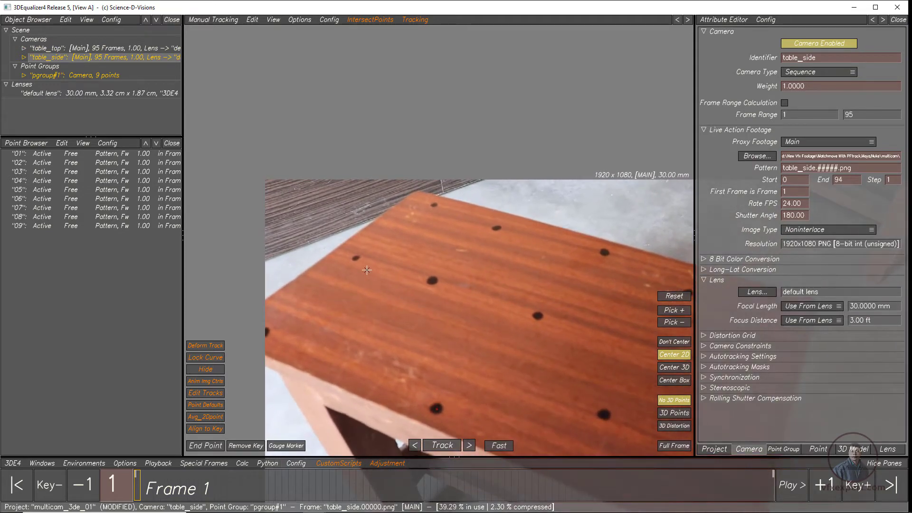
click(37, 182)
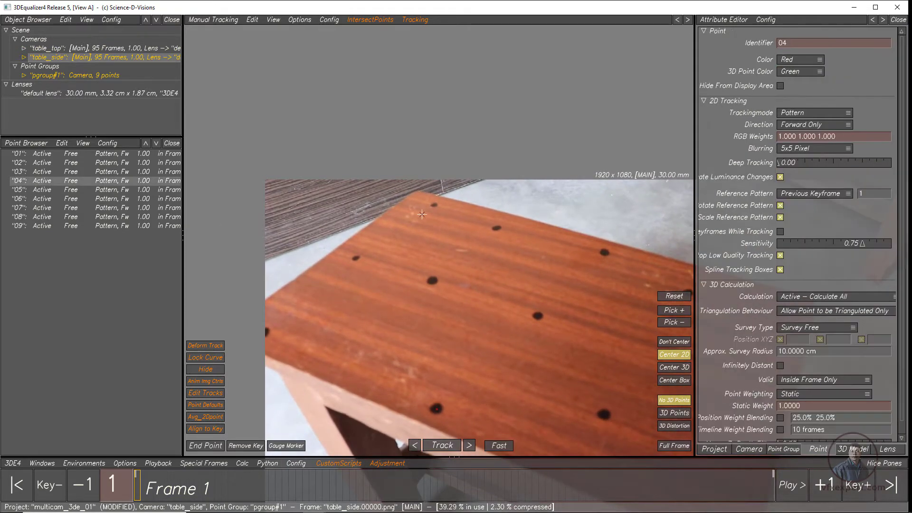
ctrl+click(355, 257)
scroll(445, 304, up, 3)
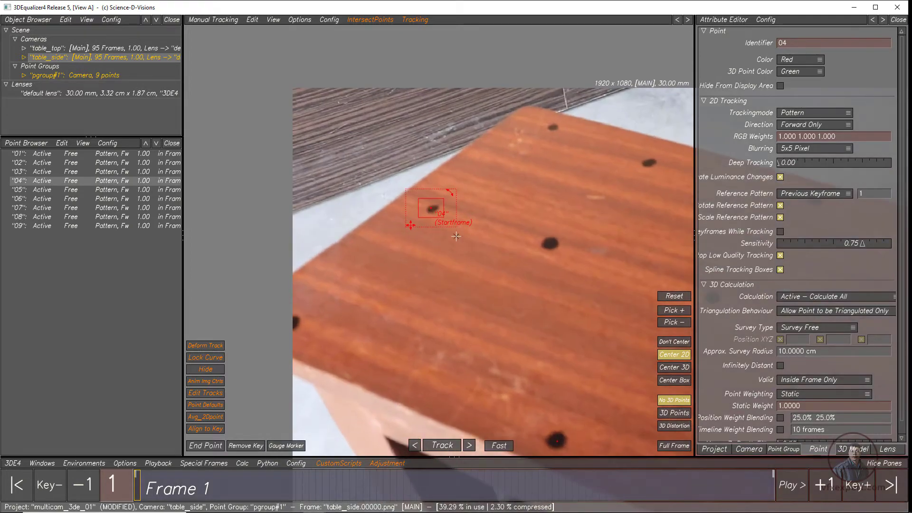
drag(455, 228, 432, 209)
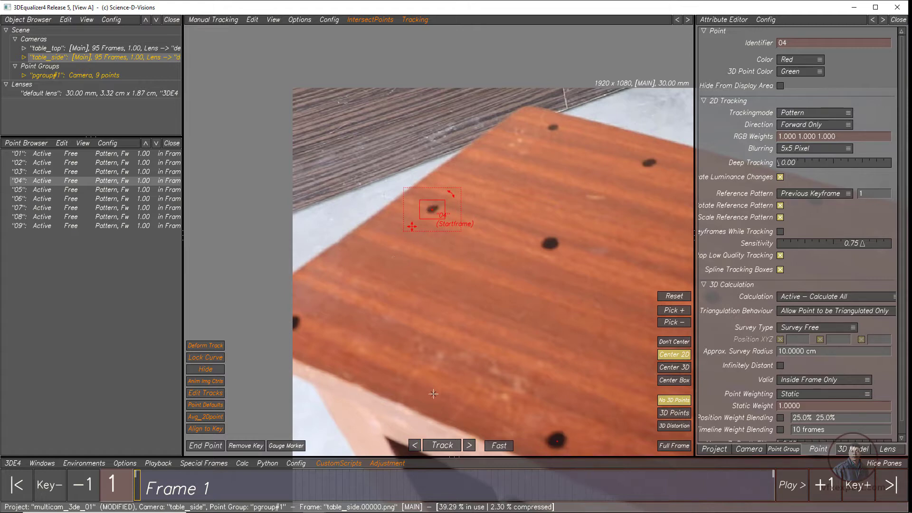
click(440, 446)
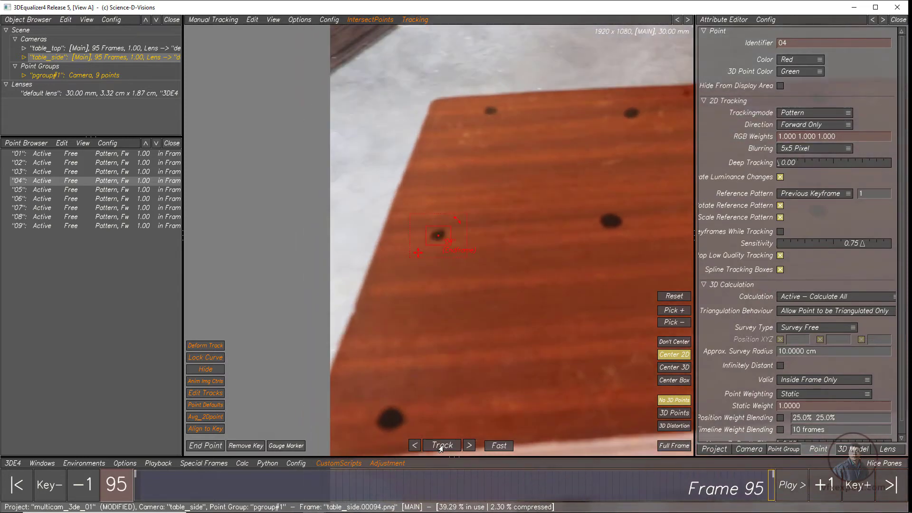
click(19, 485)
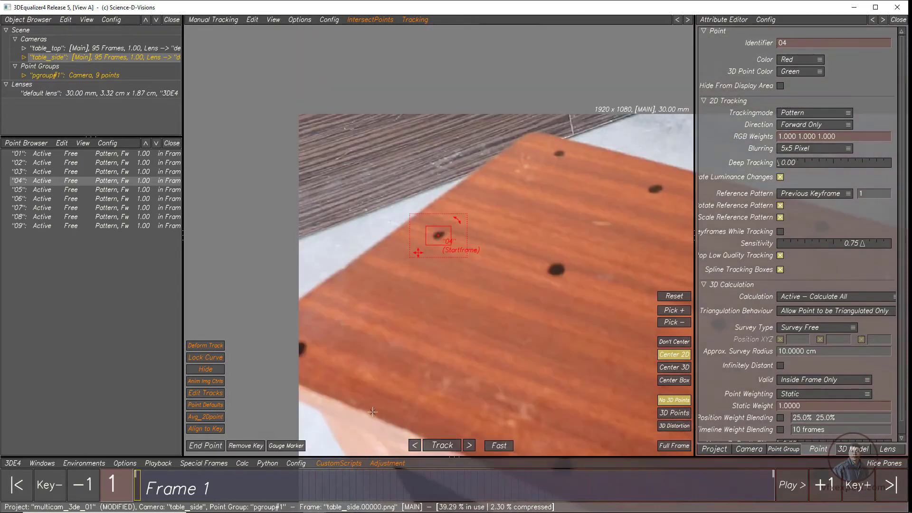
Place point 05 on the inner marker next to point 04's marker in table_side and track it forward.
scroll(379, 305, down, 4)
scroll(379, 305, up, 2)
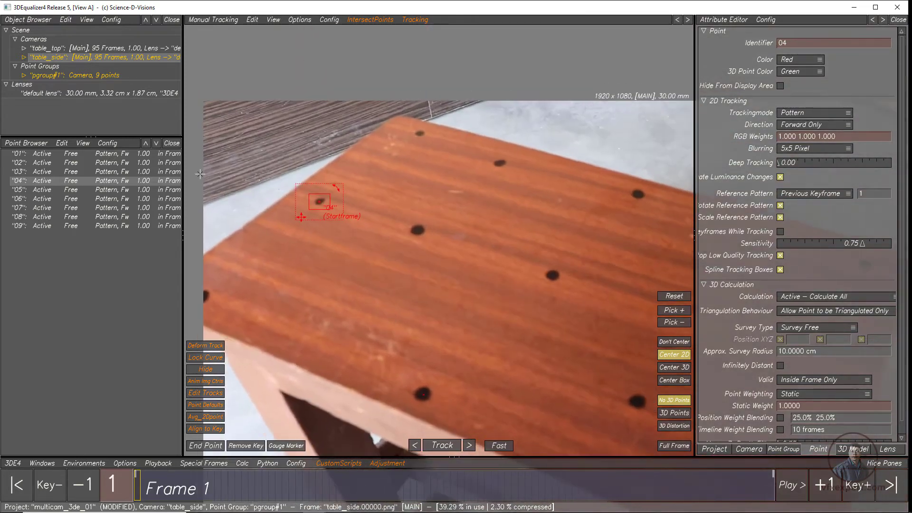
click(48, 189)
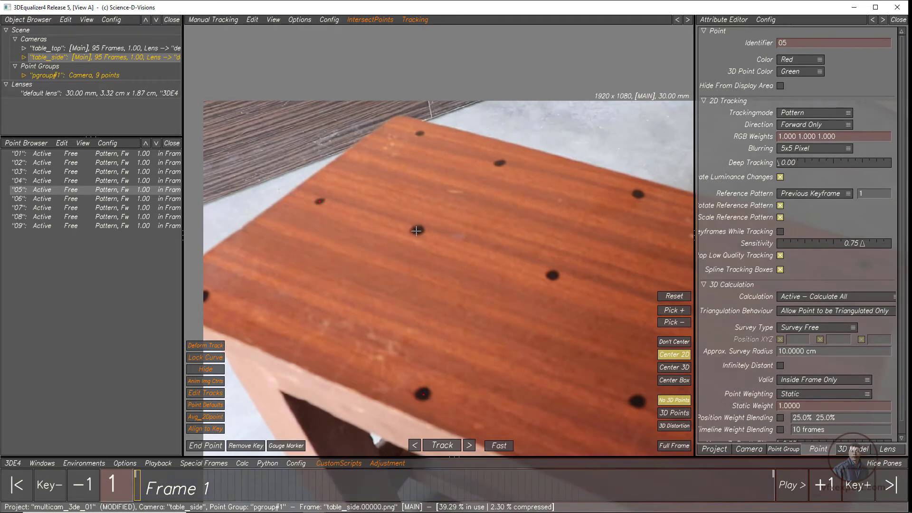
ctrl+click(417, 230)
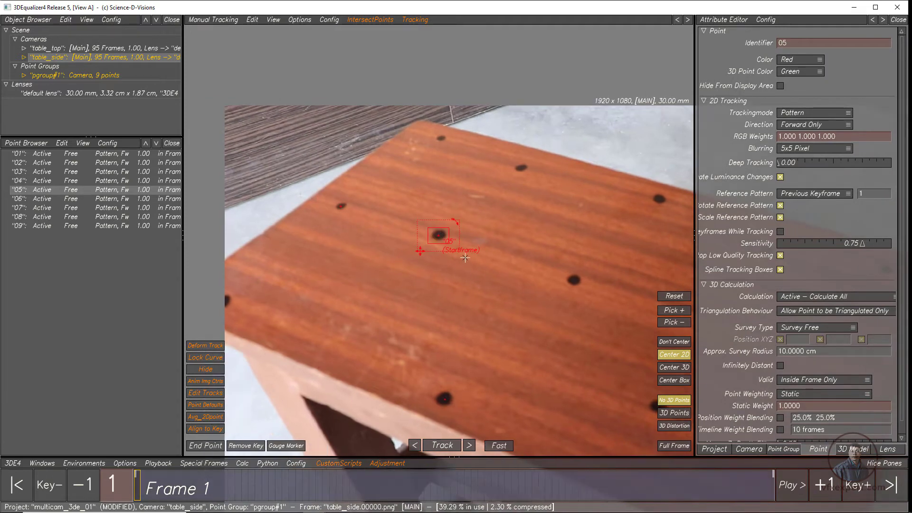
scroll(461, 255, up, 2)
click(442, 445)
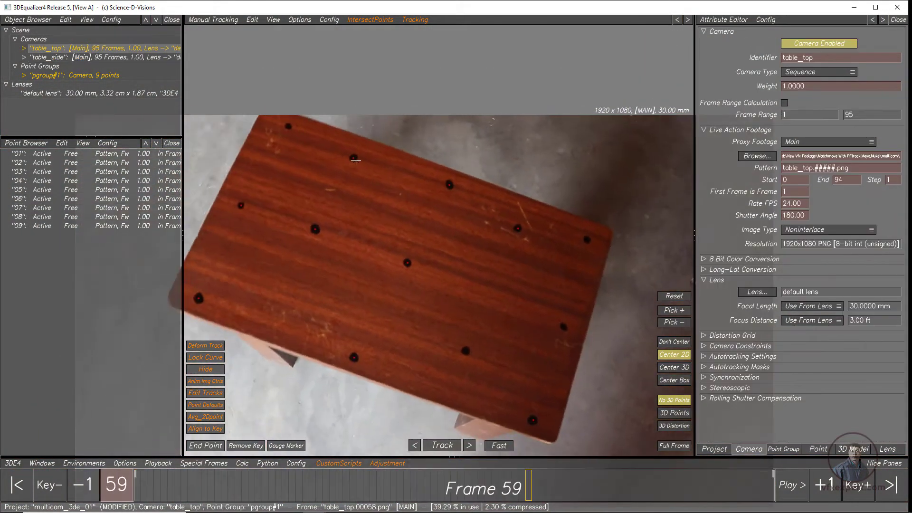
Make table_side the active camera and place point 07 on the second marker along the far long edge.
click(107, 57)
click(47, 208)
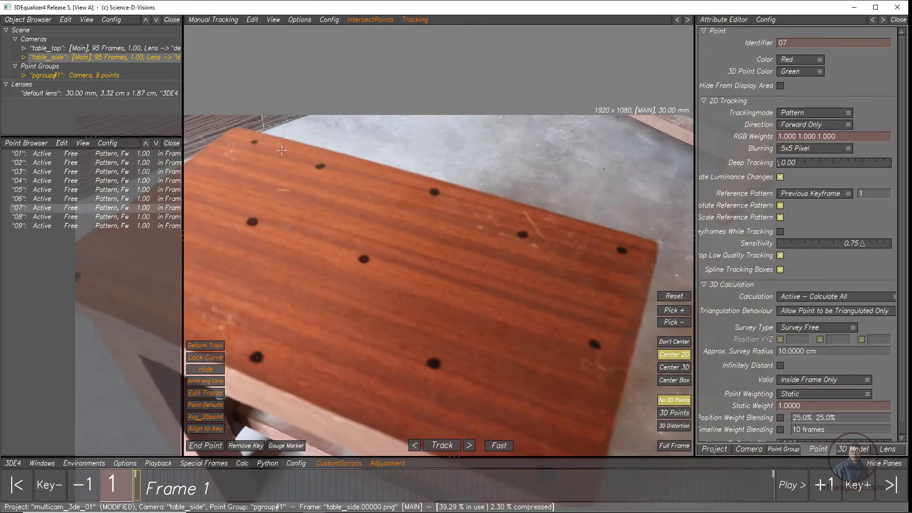
ctrl+click(320, 167)
scroll(452, 265, up, 2)
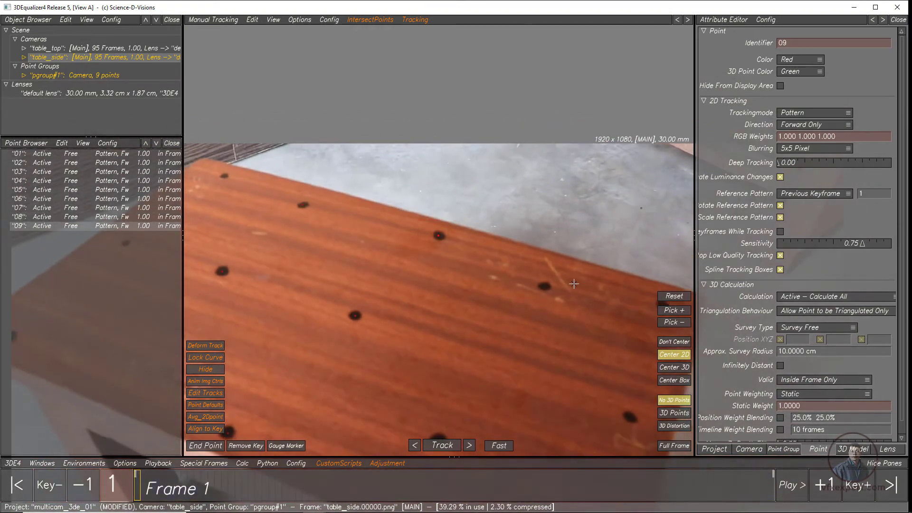
Place point 09 on the far-edge marker beside the light scratch in table_side.
scroll(574, 283, up, 1)
mouse_move(544, 287)
middle_down()
mouse_move(494, 230)
mouse_move(437, 212)
middle_up()
scroll(437, 212, up, 3)
ctrl+click(436, 211)
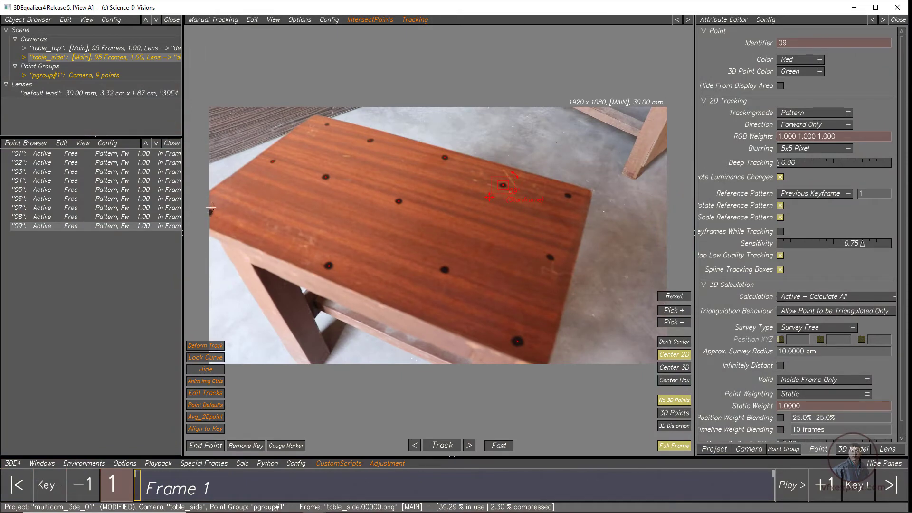
Place point 01 on the near corner marker at frame 95 in table_side and enlarge its pattern box.
drag(189, 495, 772, 504)
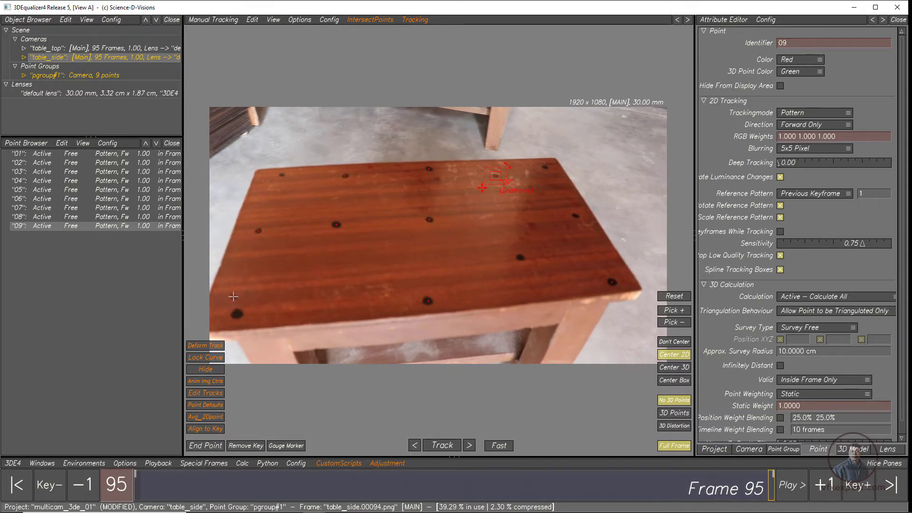
click(45, 155)
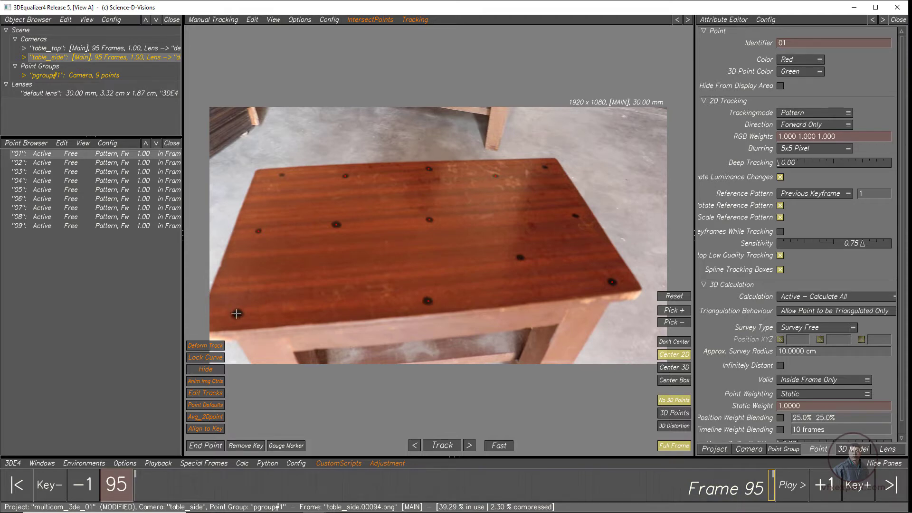
ctrl+click(237, 314)
right_drag(246, 352, 305, 376)
middle_drag(304, 349, 469, 299)
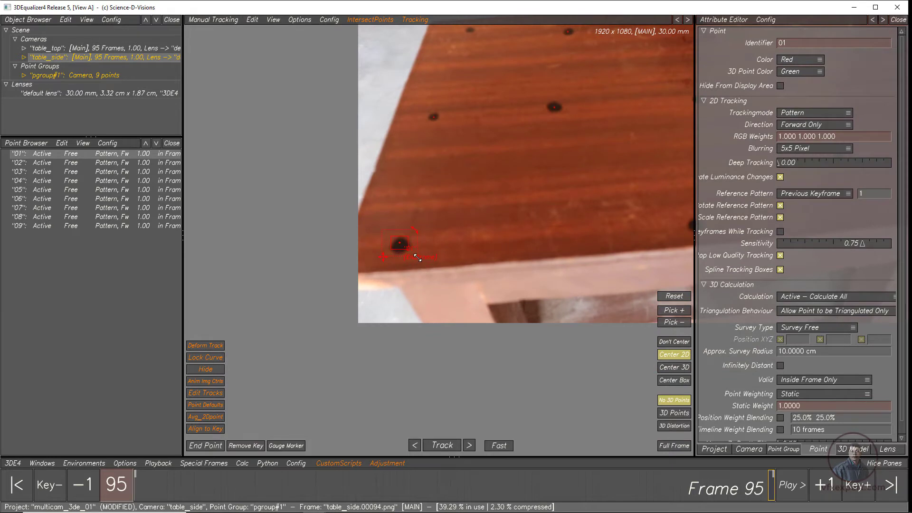
drag(407, 250, 414, 260)
Set point 01's tracking direction to Backward Only, mark frame 95 as its end point, and track it back to frame 72.
click(824, 127)
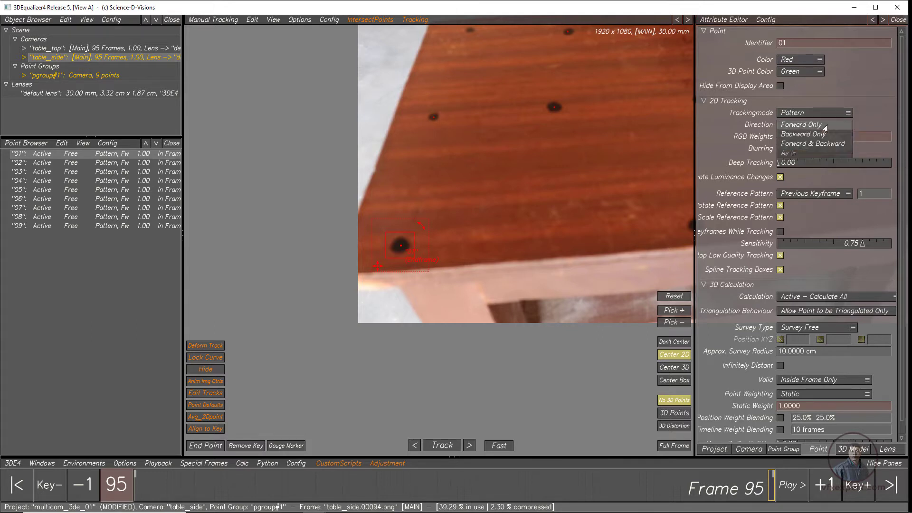
click(798, 135)
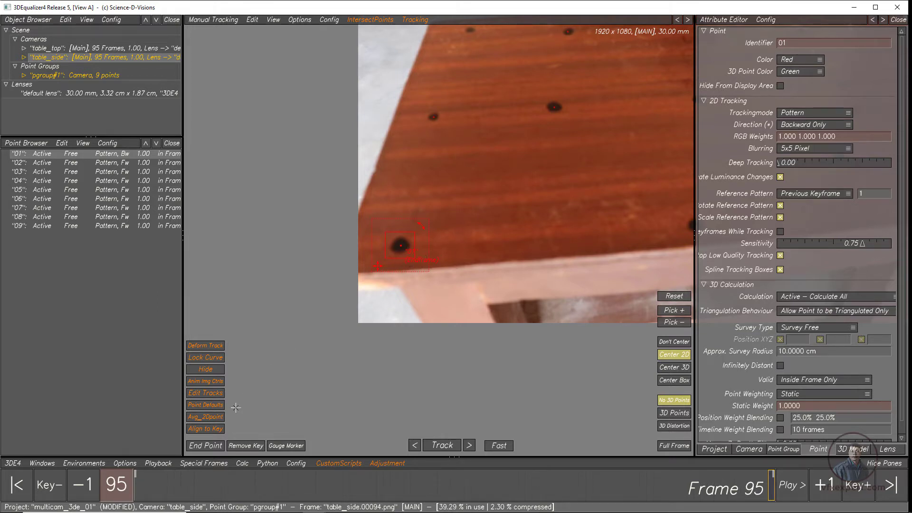
click(206, 446)
click(444, 445)
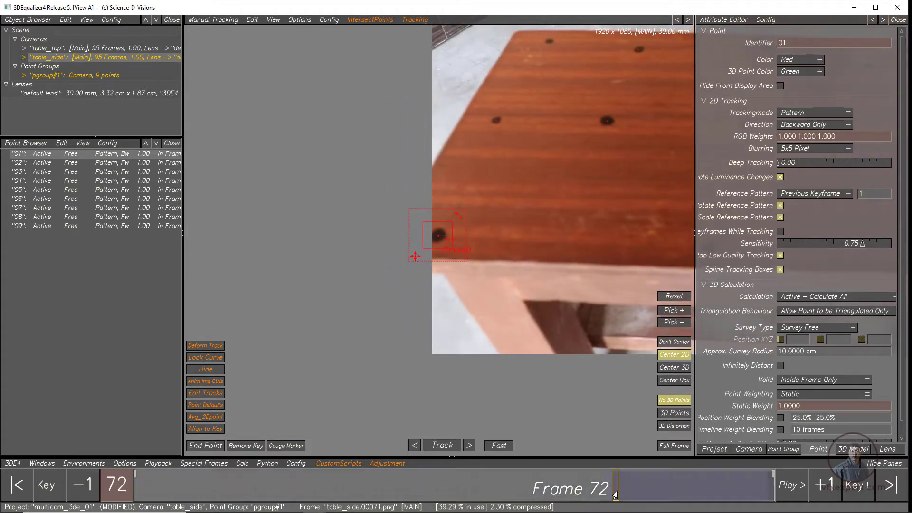
mouse_move(611, 494)
mouse_down()
mouse_move(591, 494)
mouse_move(612, 492)
mouse_up()
click(609, 491)
click(613, 492)
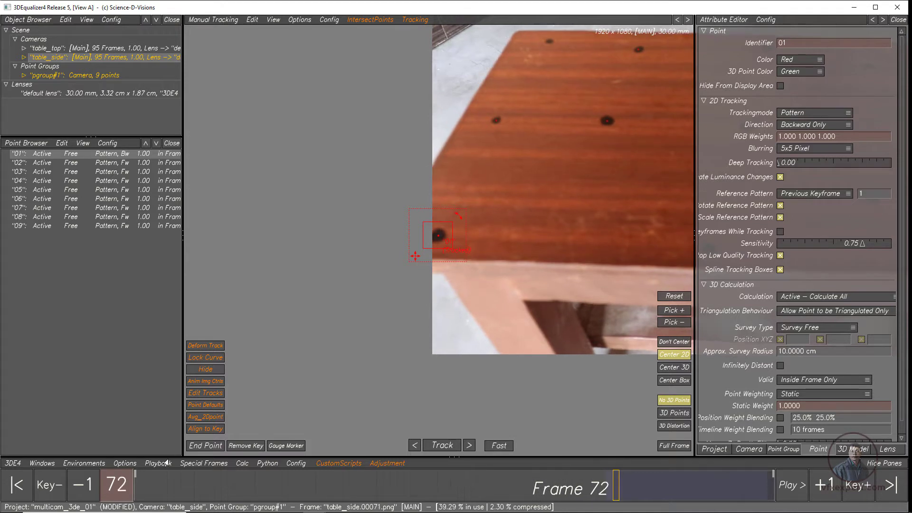
Mark frame 72 as point 01's end point in table_side, and show the full image at frame 95.
click(215, 448)
drag(613, 492, 798, 509)
scroll(486, 273, down, 4)
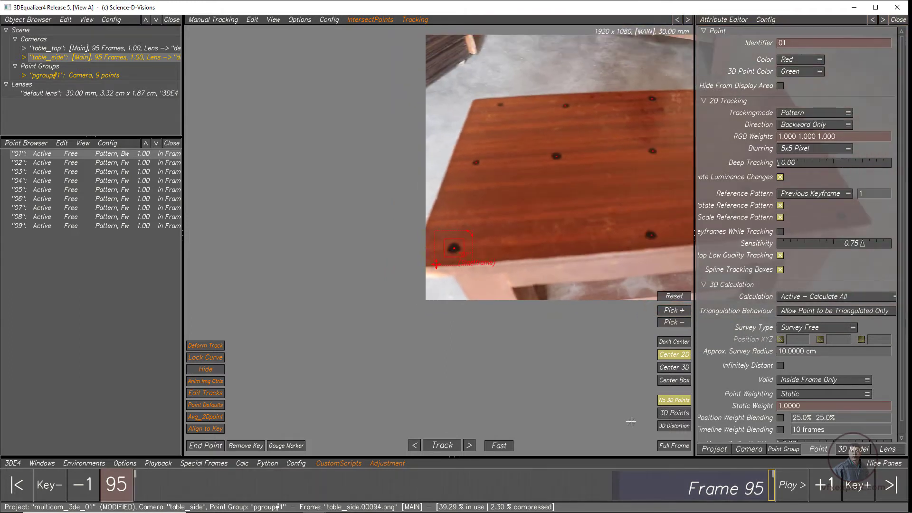
click(678, 447)
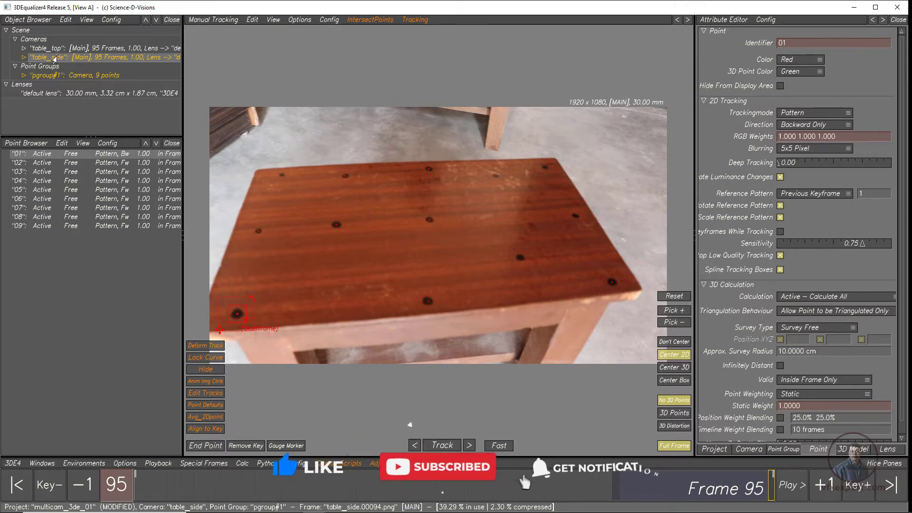
Make table_top the active camera, go to frame 1, and save the project.
click(56, 49)
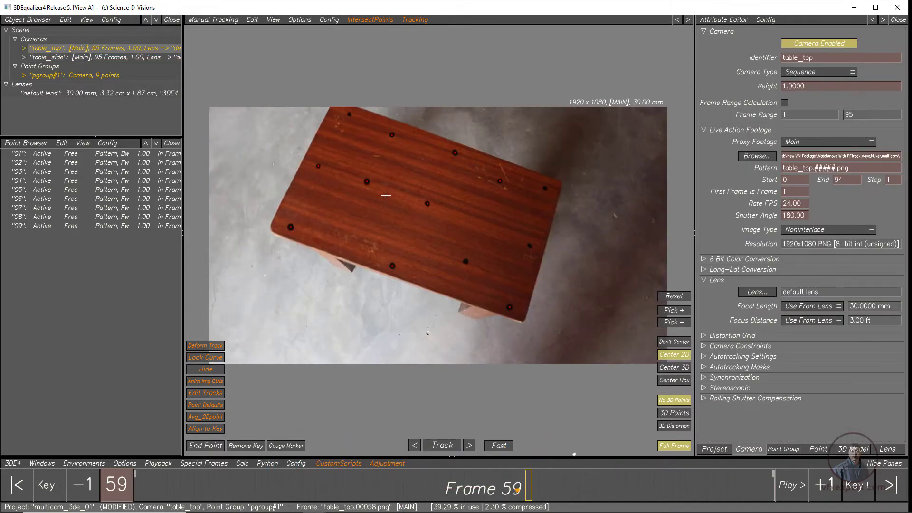
drag(299, 491, 127, 497)
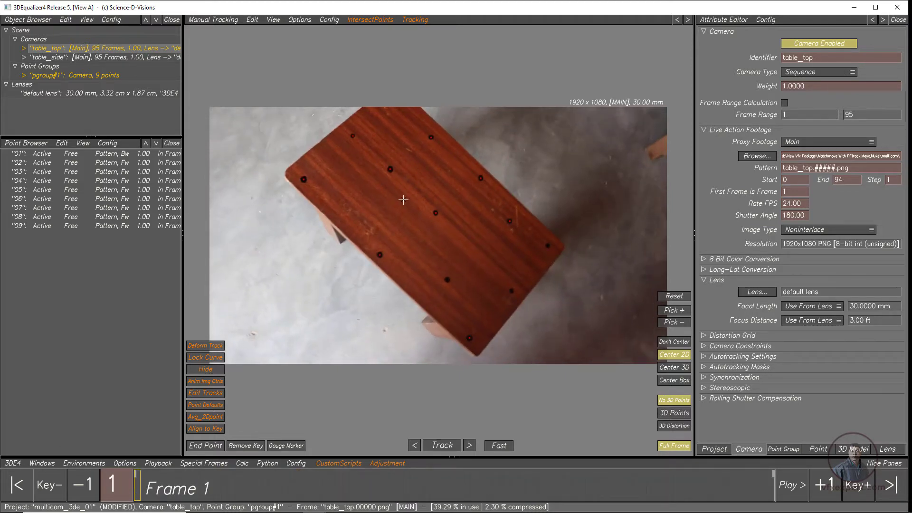
click(5, 464)
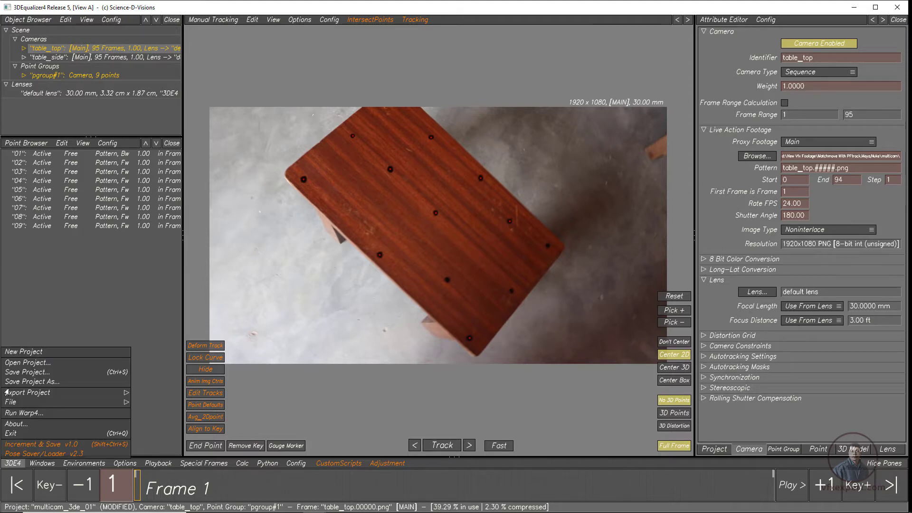
click(13, 373)
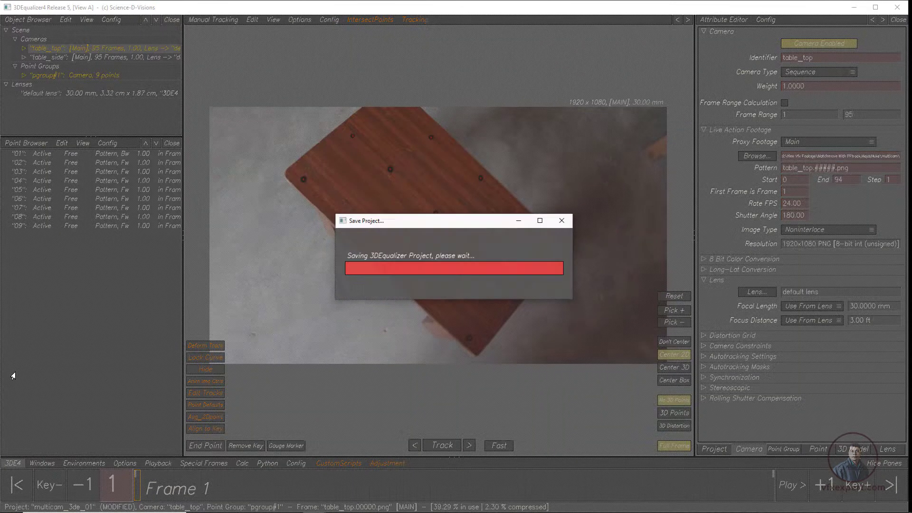
click(12, 464)
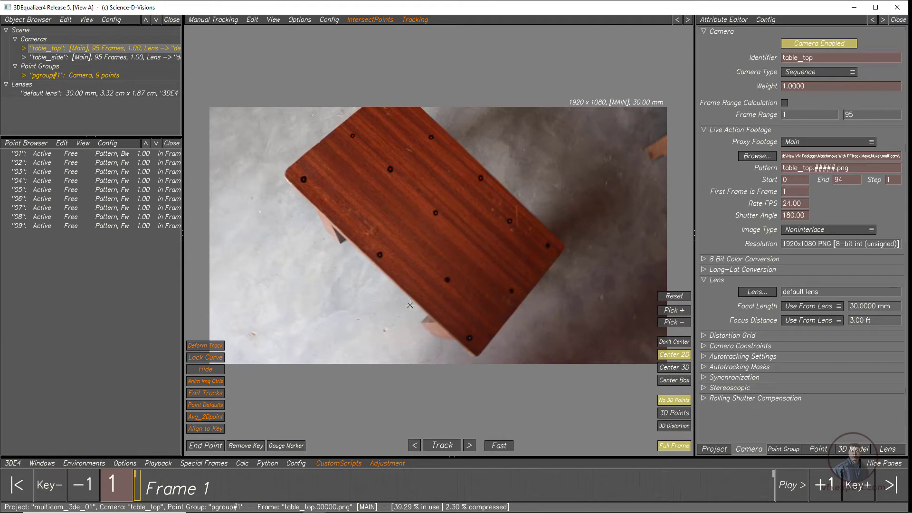
Select the default lens and bring up the Multicam Lens info notes in Notepad beside its attributes.
click(74, 95)
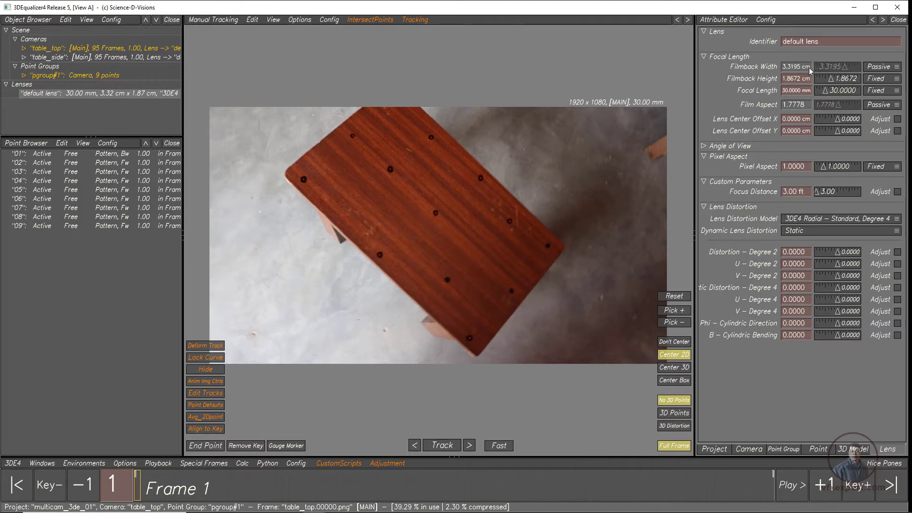
key(alt+Tab)
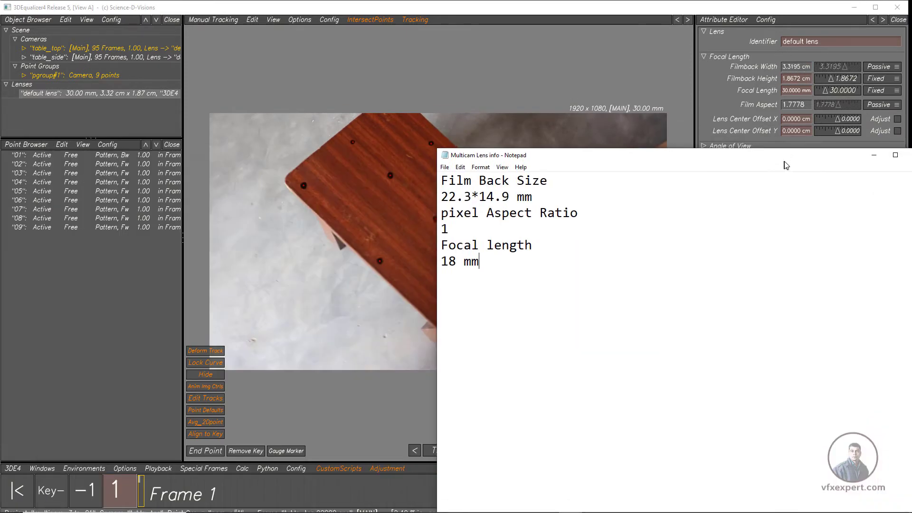
drag(615, 165, 714, 213)
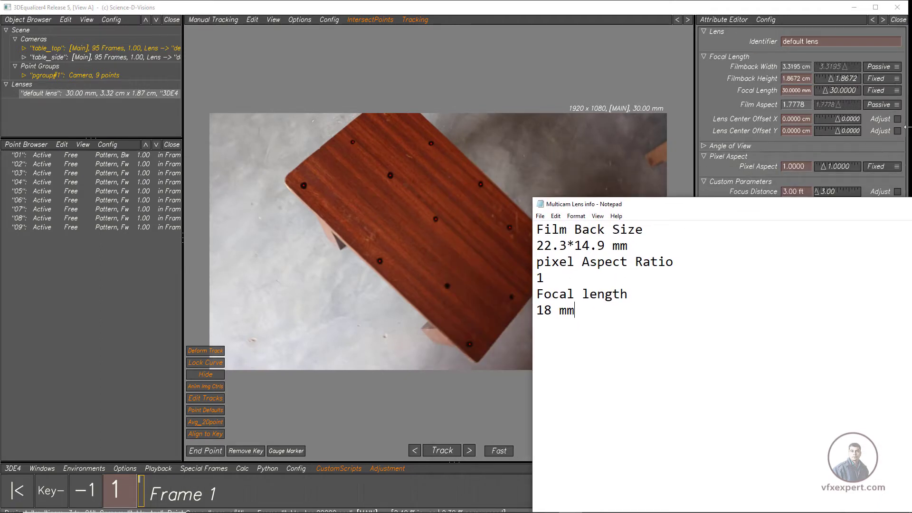
Set the default lens's filmback width to Fixed at 22.3 mm, checking the film back size against the Notepad notes.
click(882, 68)
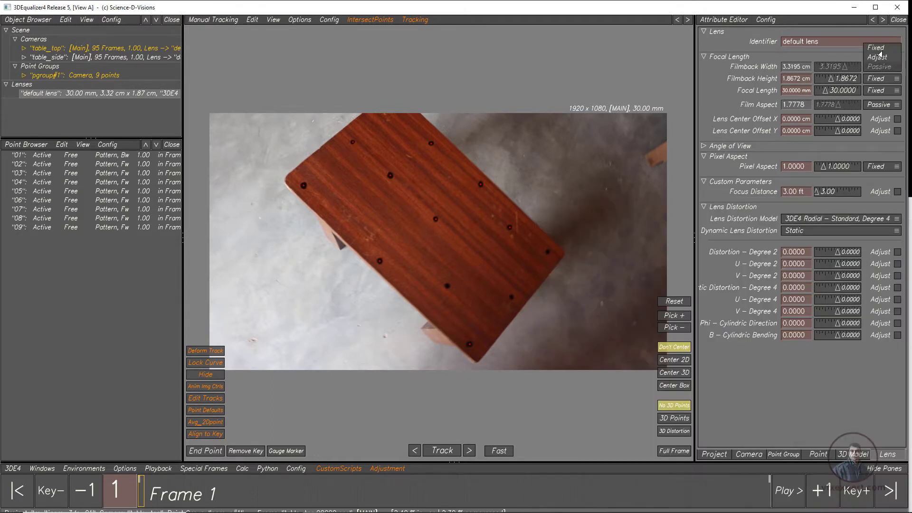
click(877, 48)
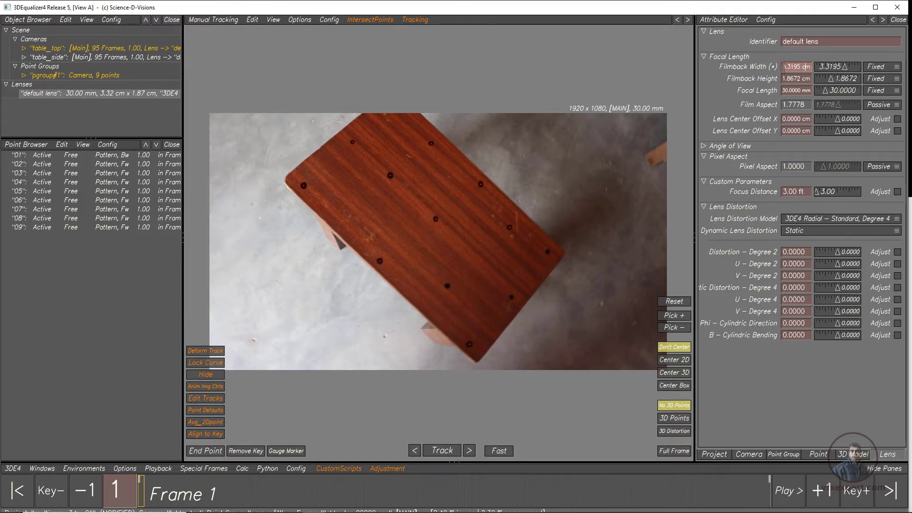
click(783, 68)
text(22.3mm)
click(571, 505)
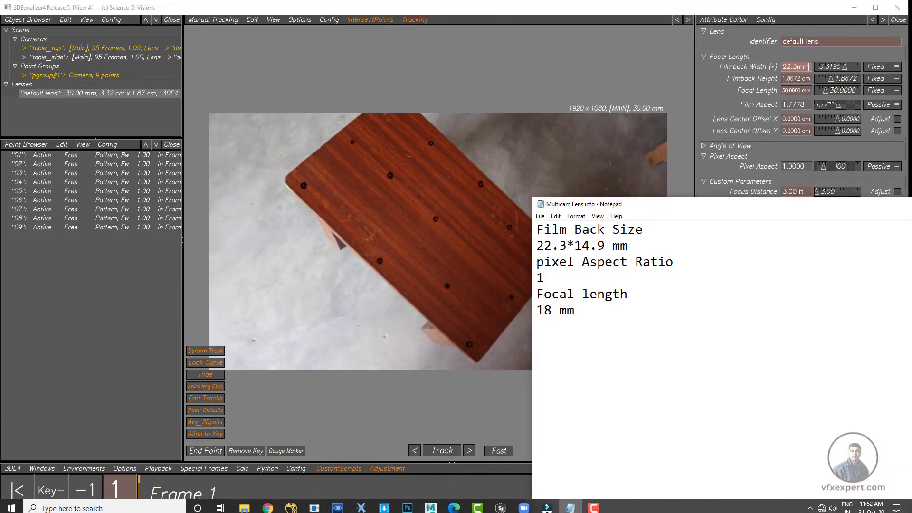
drag(633, 201, 286, 137)
click(806, 80)
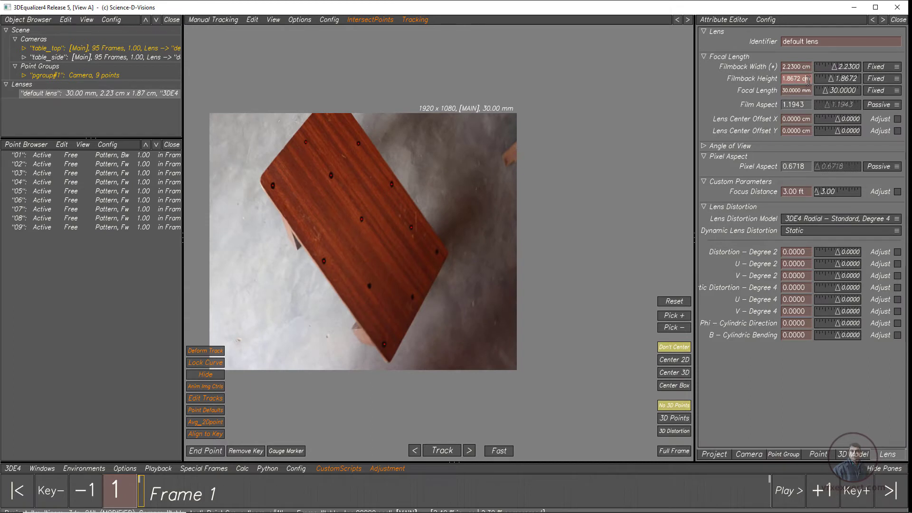
key(Return)
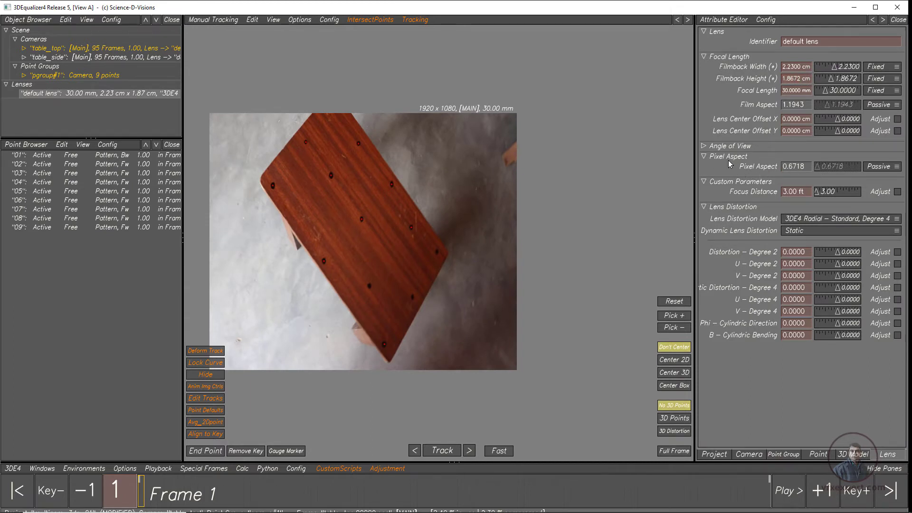
Set the default lens's pixel aspect to Fixed with a value of 1.
click(883, 167)
click(879, 148)
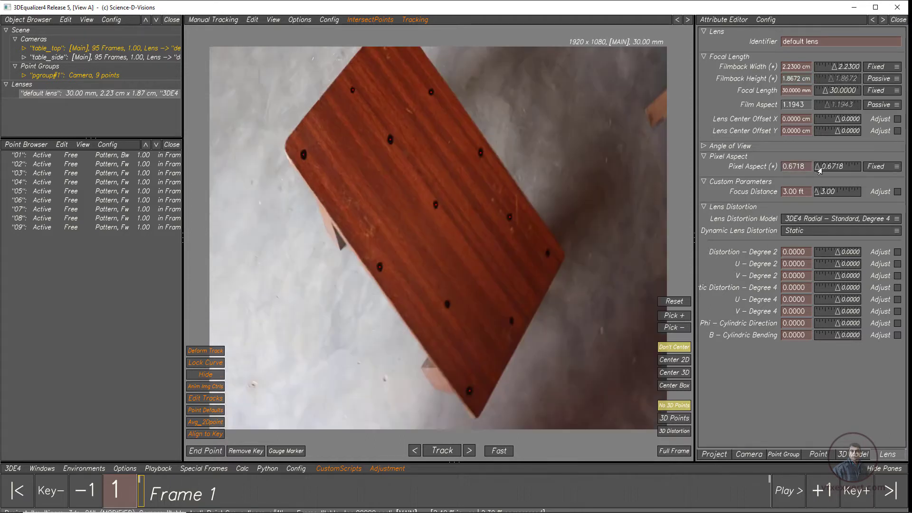
drag(808, 167, 763, 170)
text(1)
key(Return)
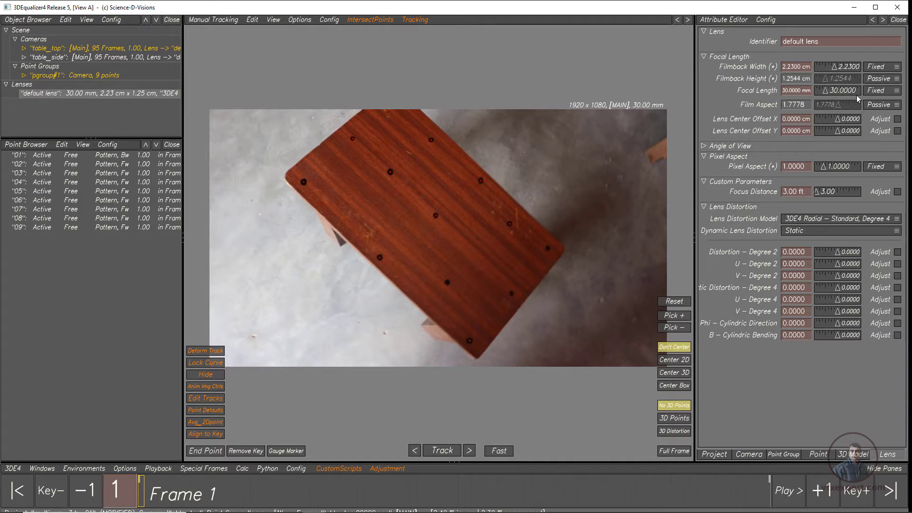
Keep the default lens's focal length Fixed and set it to 18 mm.
click(884, 92)
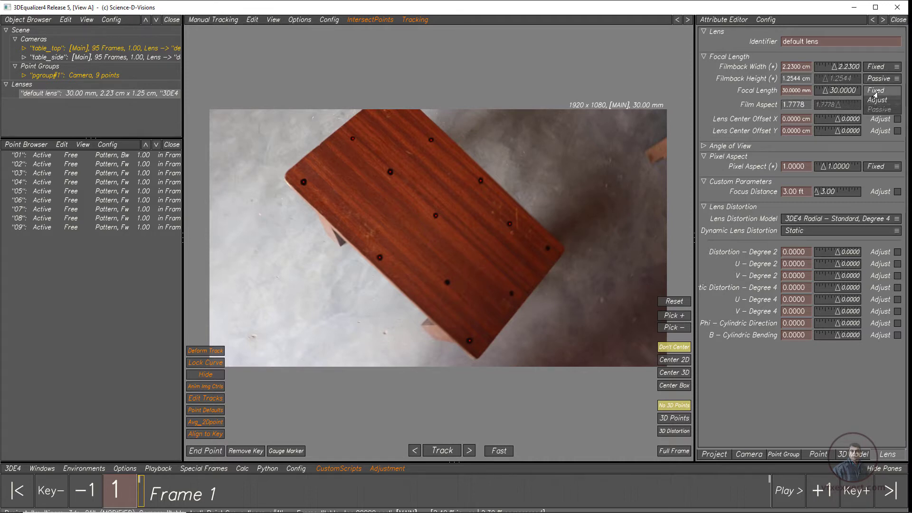
click(876, 91)
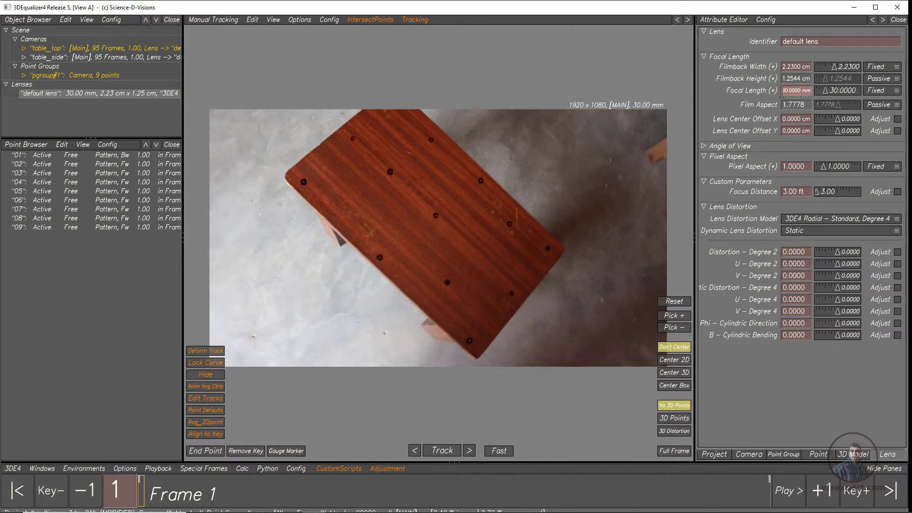
double_click(782, 92)
text(18mm)
key(Return)
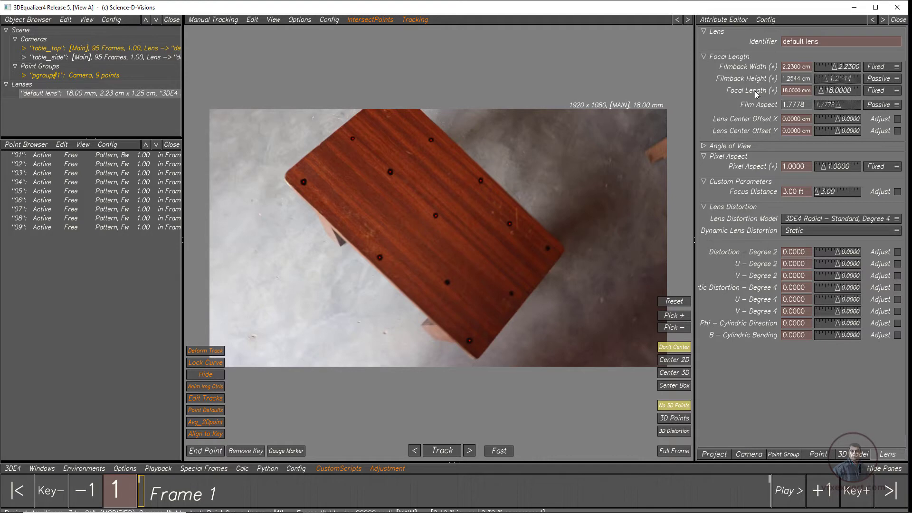
Run Calc All From Scratch for both cameras and accept the calculated result.
click(242, 469)
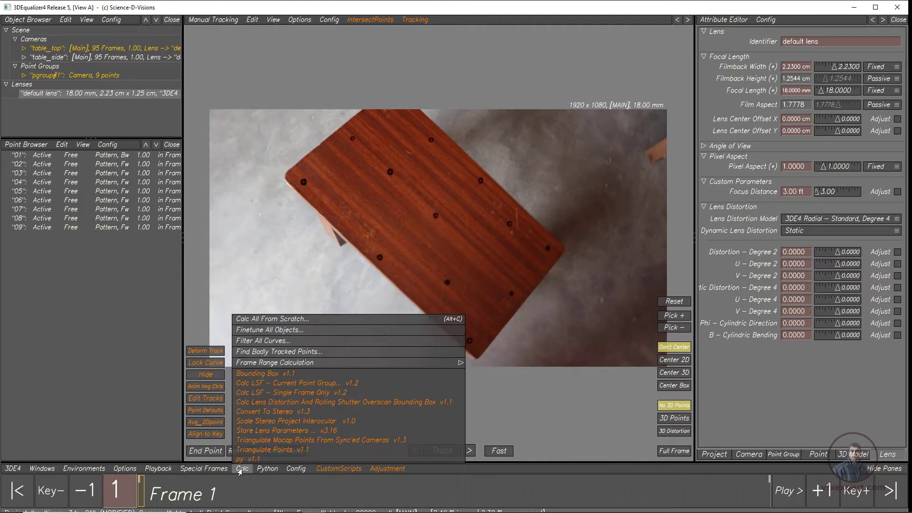
click(267, 322)
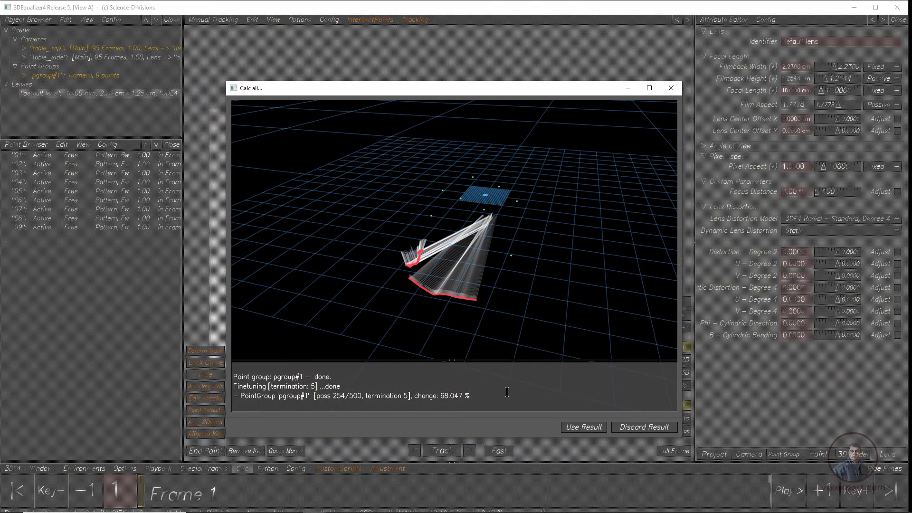
click(574, 428)
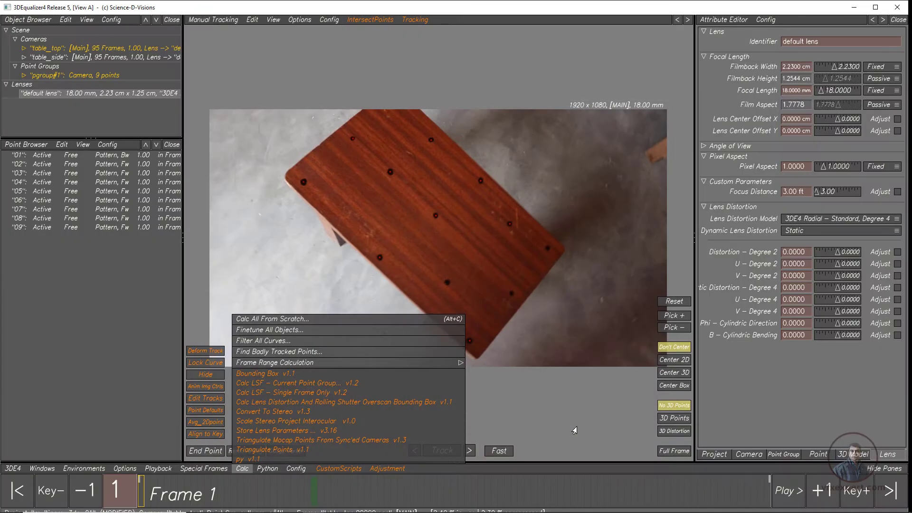
click(243, 470)
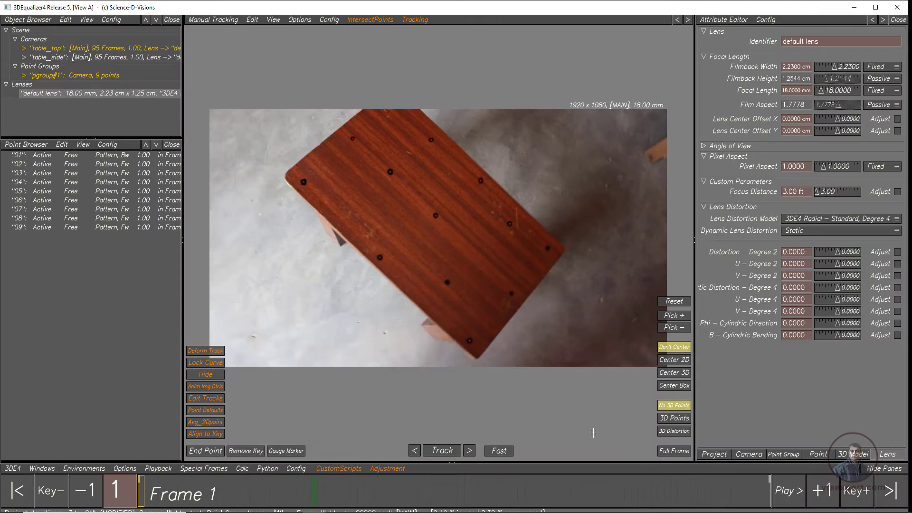
Display the calculated 3D points over table_top and play the sequence to check how they sit on the markers.
click(675, 419)
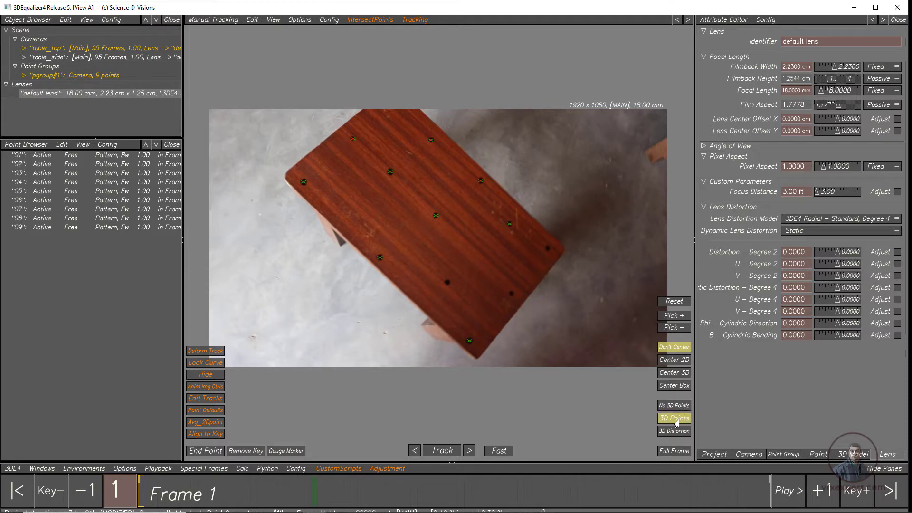
drag(183, 496, 141, 496)
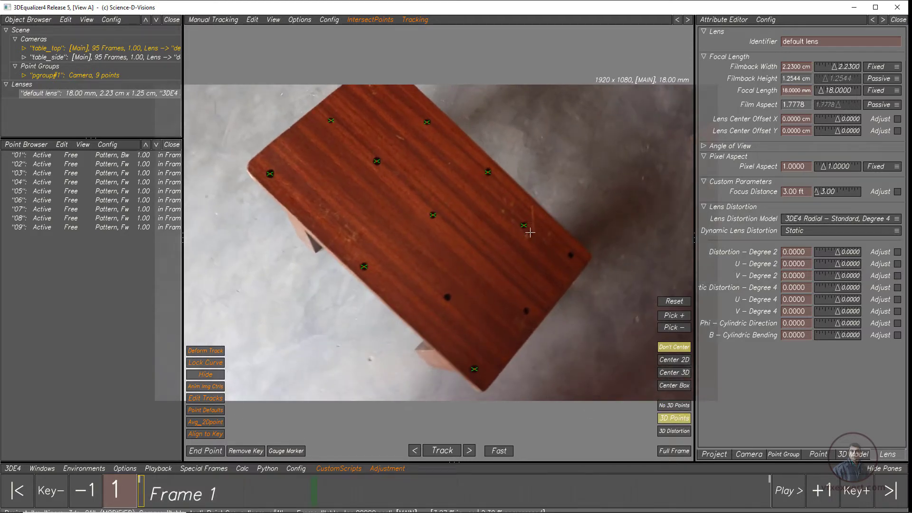
click(784, 504)
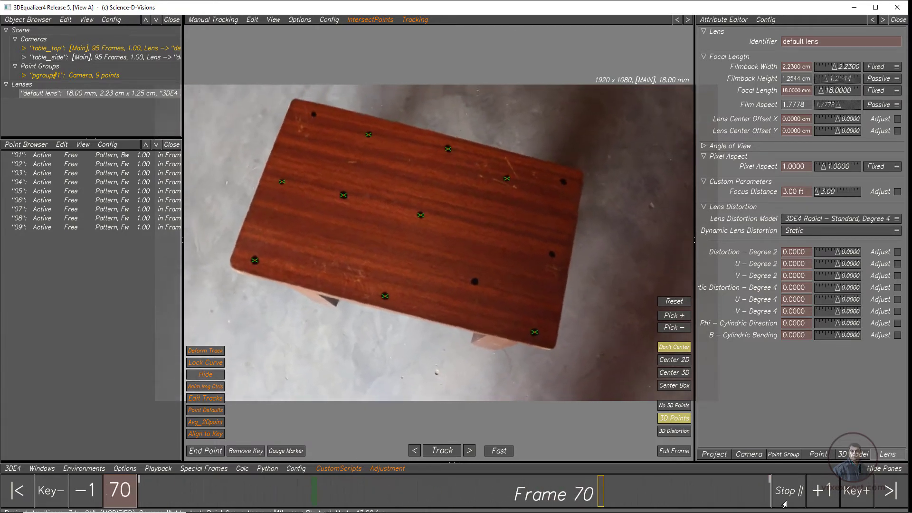
click(786, 492)
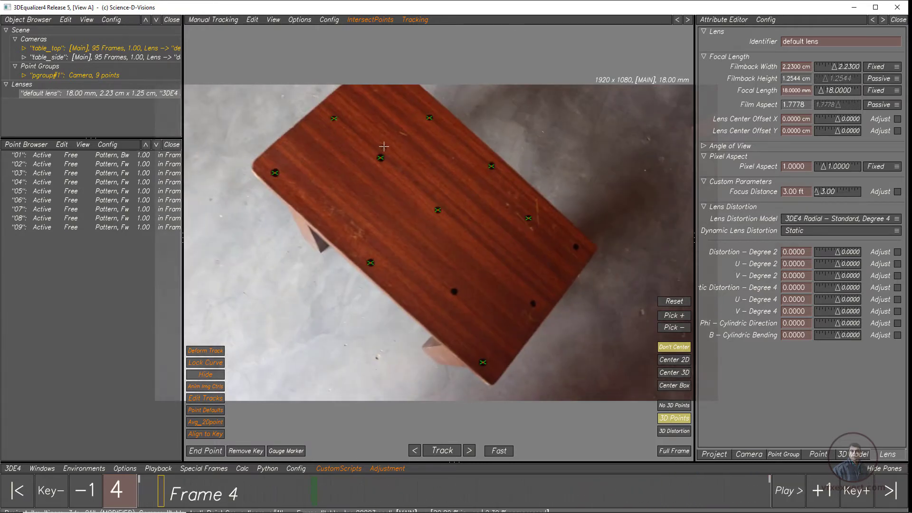
Make table_side the active camera and scrub through its frames to check the 3D points against the markers.
click(73, 57)
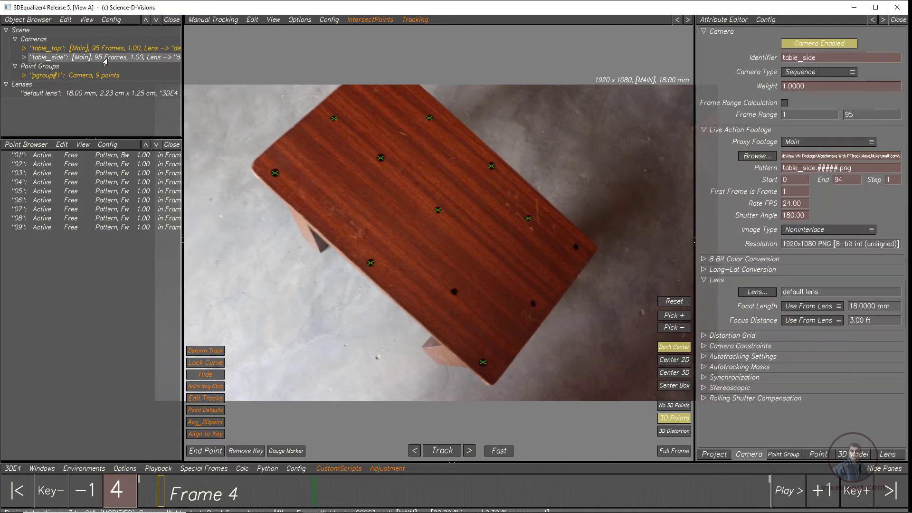
double_click(80, 58)
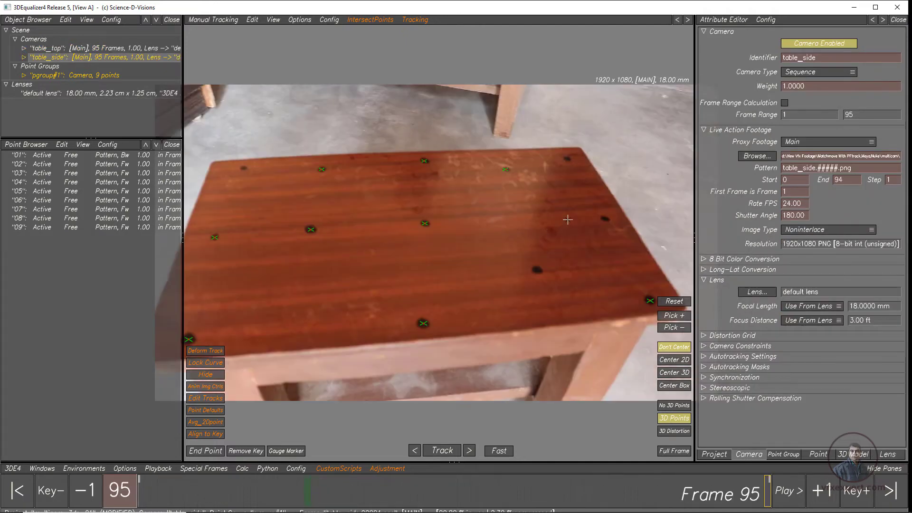
drag(595, 501, 308, 491)
drag(495, 474, 772, 477)
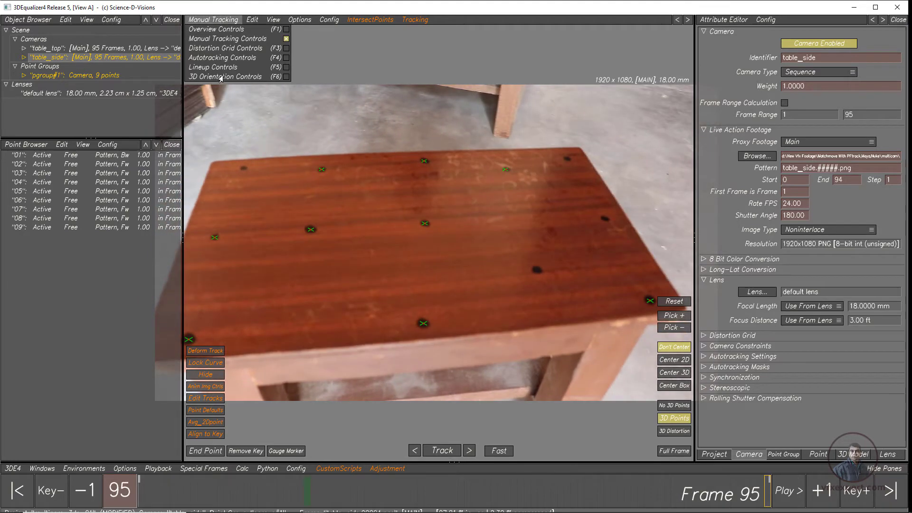
Inspect both camera paths and the point cloud in the 3D Orientation view, and return to Manual Tracking Controls.
click(221, 77)
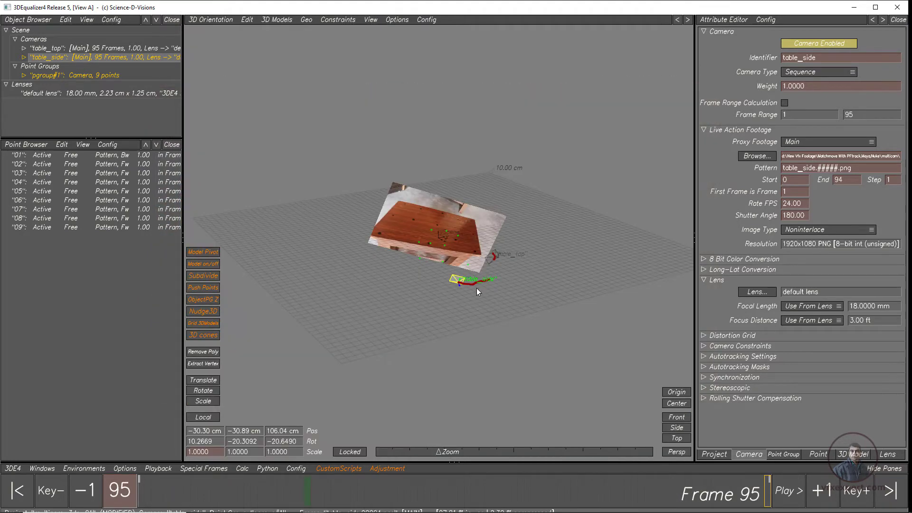
middle_drag(478, 292, 591, 231)
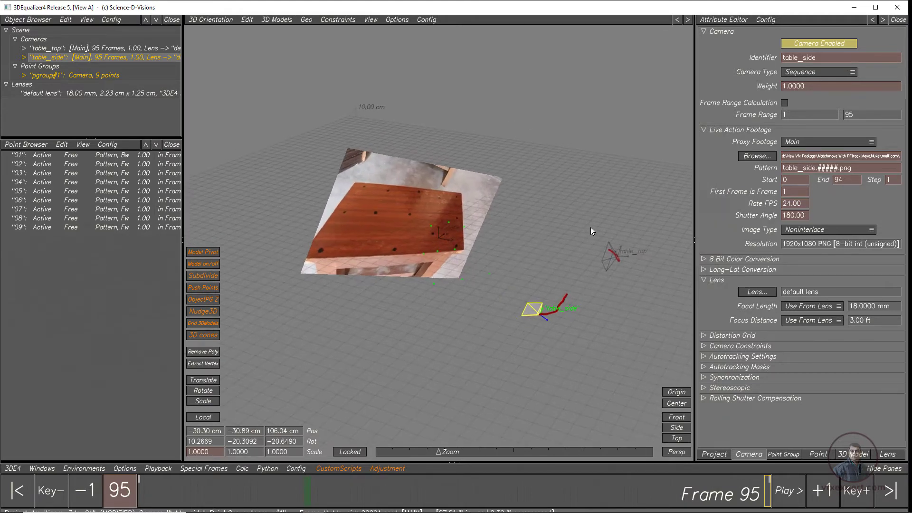
click(219, 21)
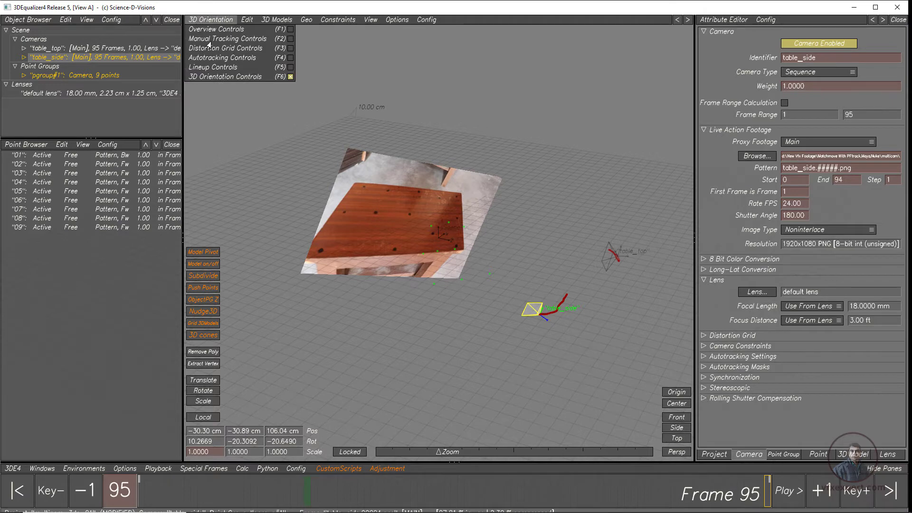
click(224, 41)
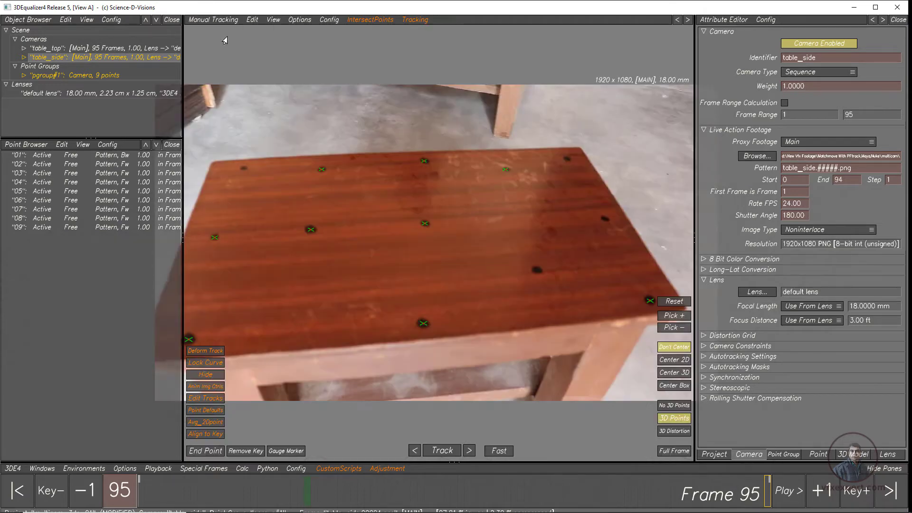
Return table_side to frame 1 and inspect its deviation curve in a separate Deviation Browser window, closing it when done.
drag(378, 493, 102, 499)
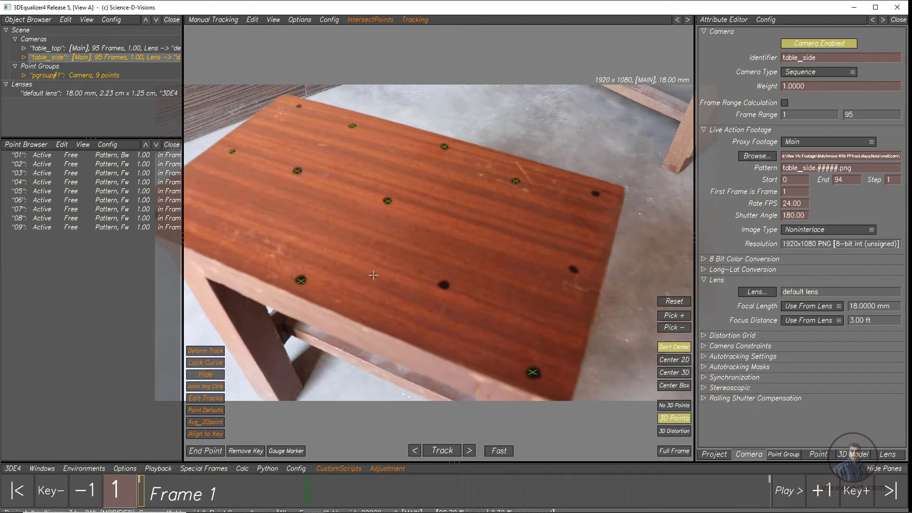
click(42, 469)
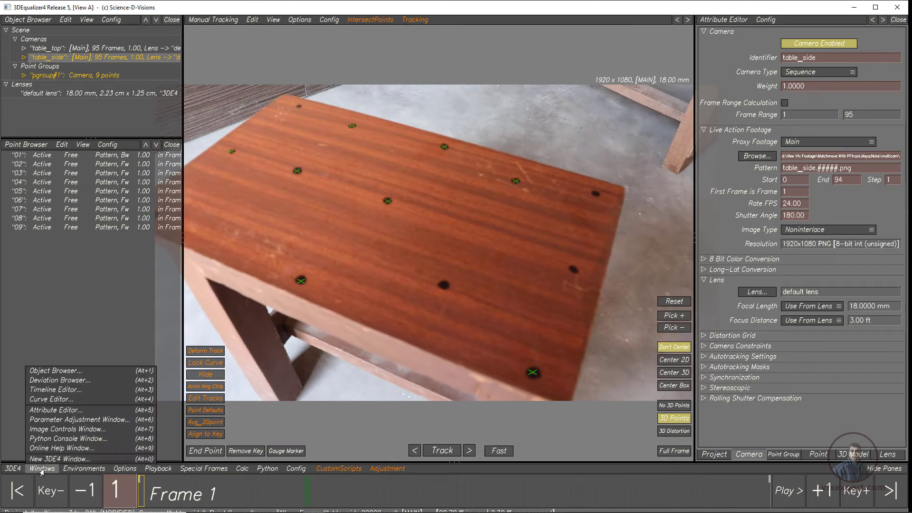
click(59, 381)
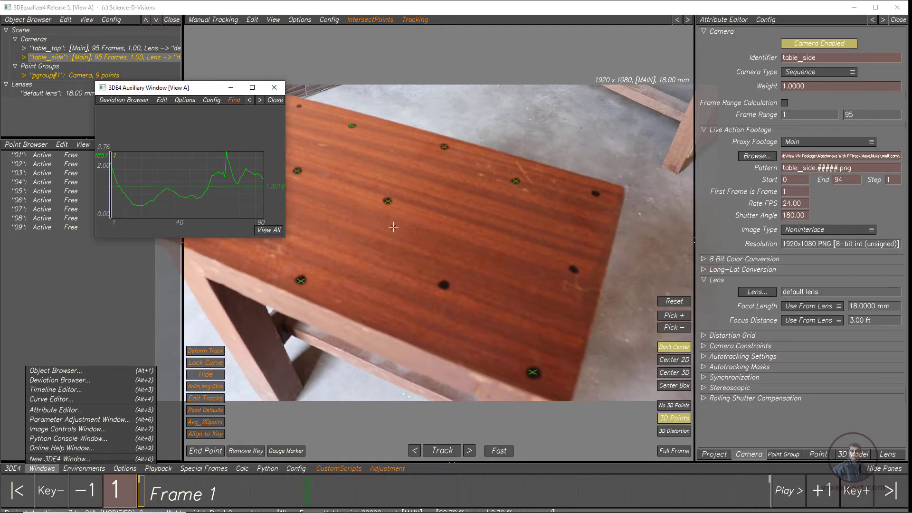
click(274, 87)
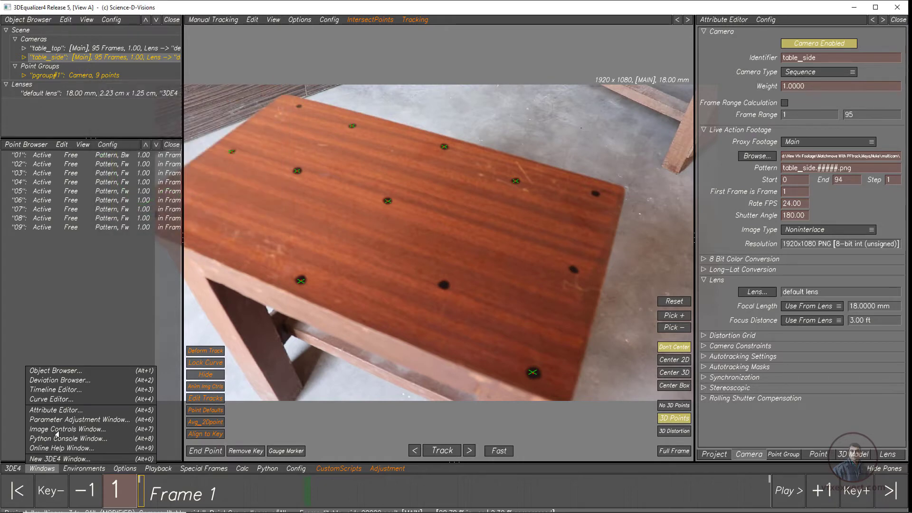
click(32, 471)
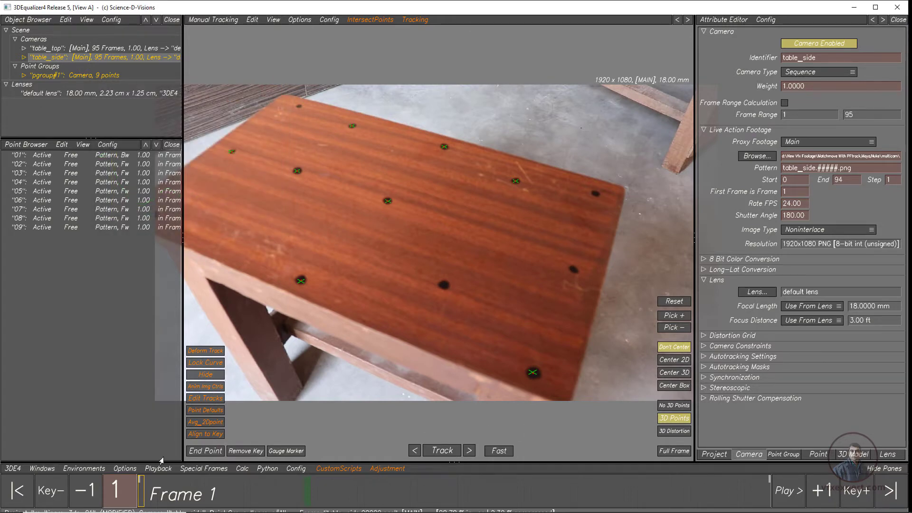
Enable Distortion - Degree 2 adjustment on the default lens, run Parameter Adjustment with Fine range and Brute Force, and transfer the best parameters.
click(70, 94)
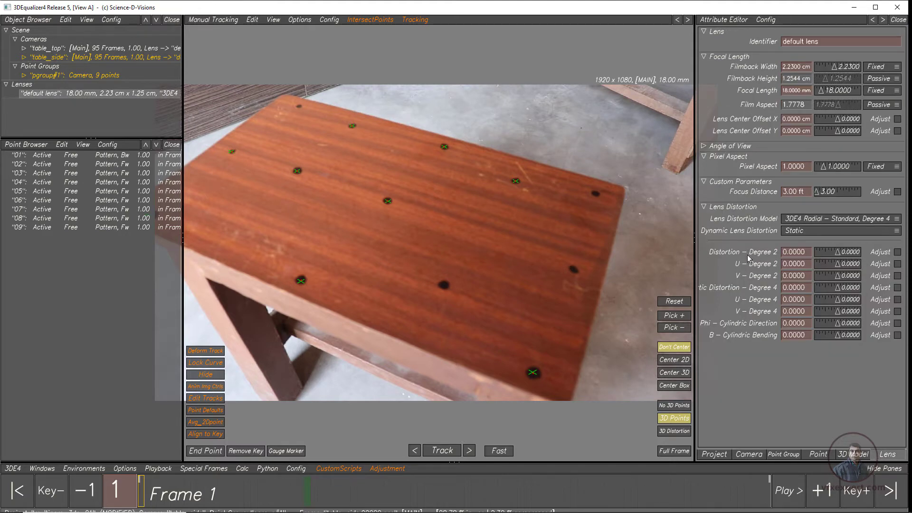
click(897, 252)
click(43, 468)
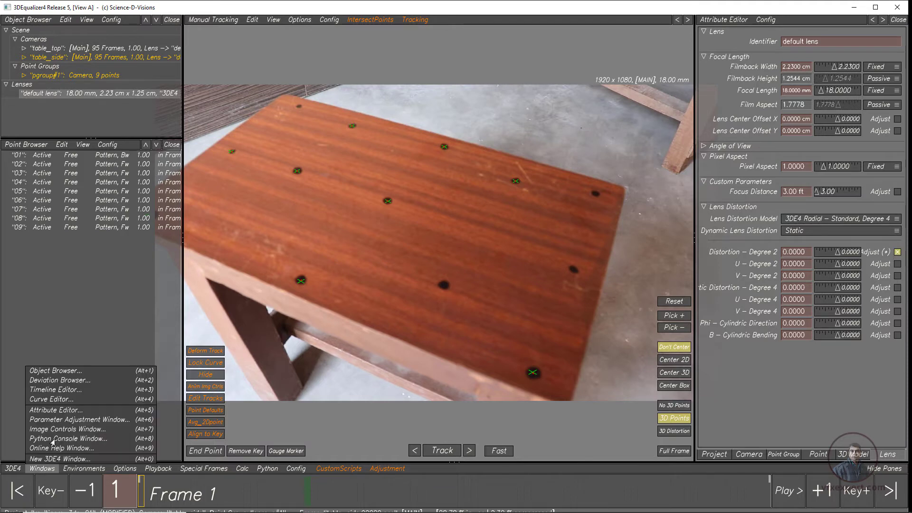
click(76, 420)
drag(505, 116, 741, 46)
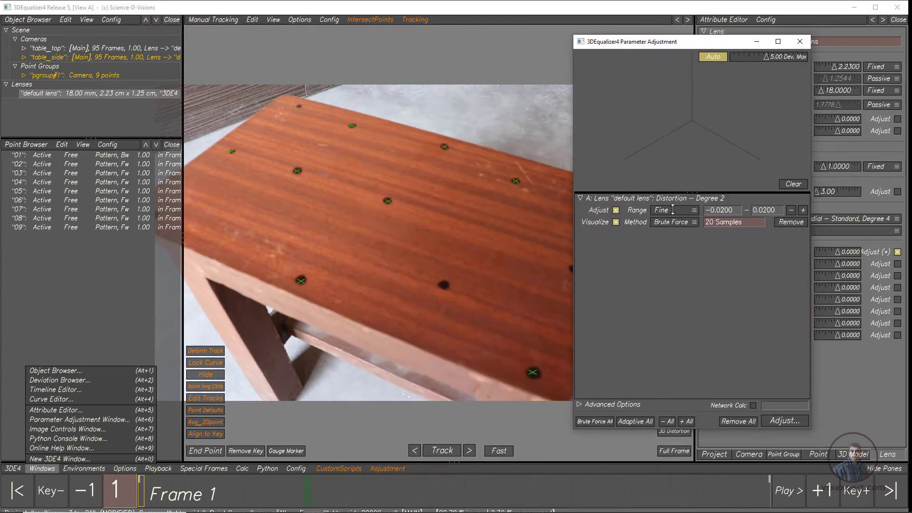
click(783, 421)
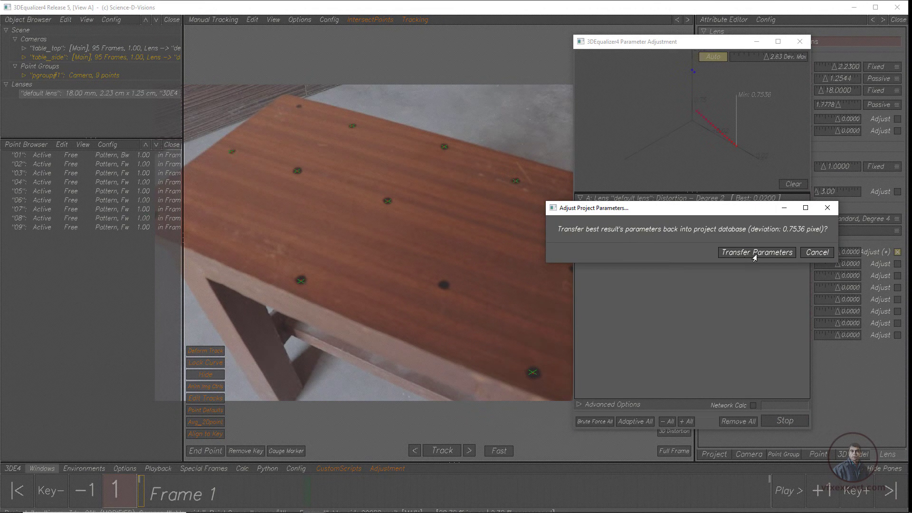
click(755, 252)
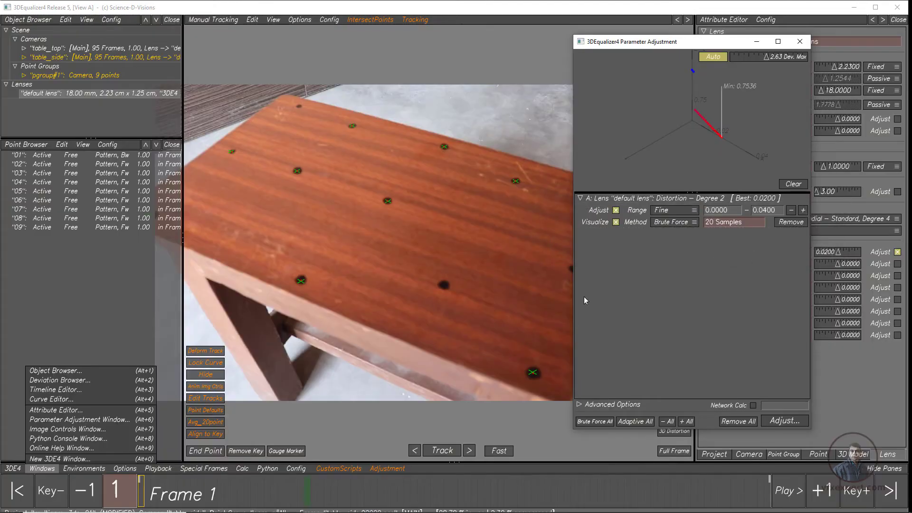
Run Calc All From Scratch with the adjusted lens distortion, inspect the 3D preview, and use the result.
click(242, 469)
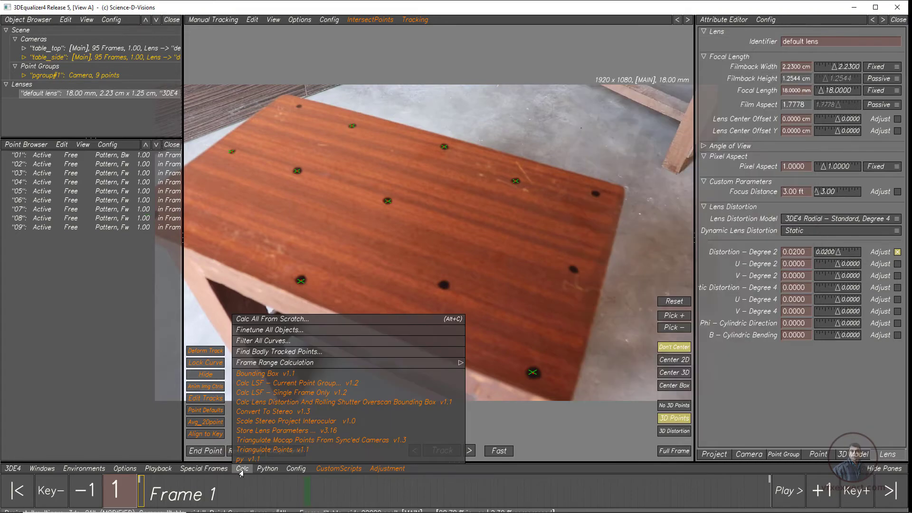
click(278, 319)
drag(418, 290, 529, 360)
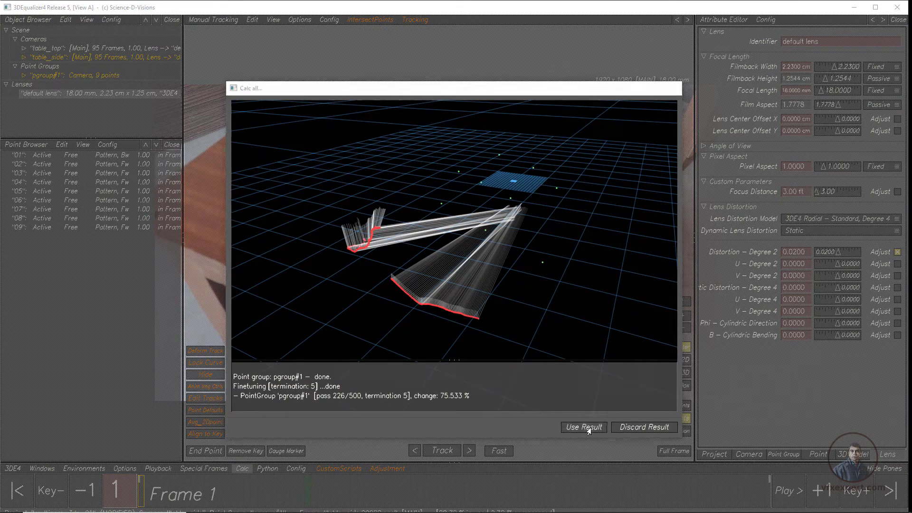
click(585, 427)
Switch to the Basic environment with its Deviation Browser and examine the table_side points at the deviation peak on frame 72.
click(241, 471)
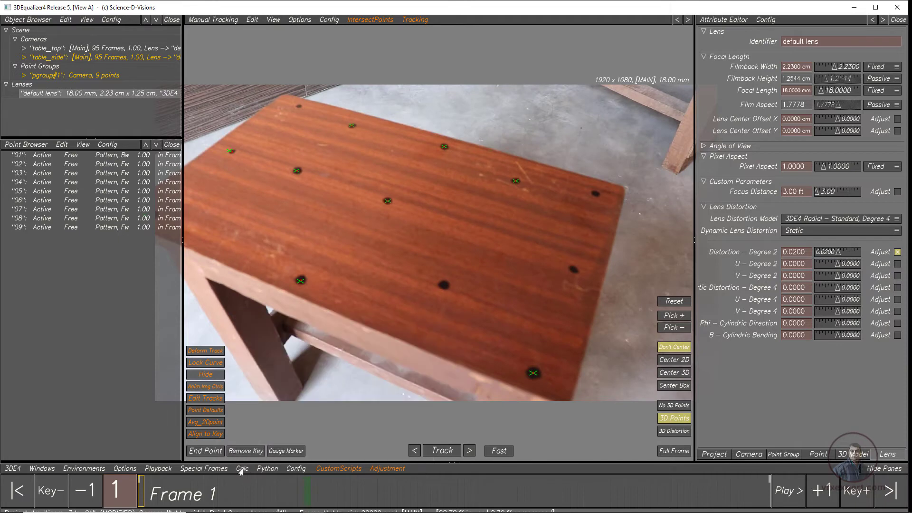
click(39, 471)
mouse_move(84, 471)
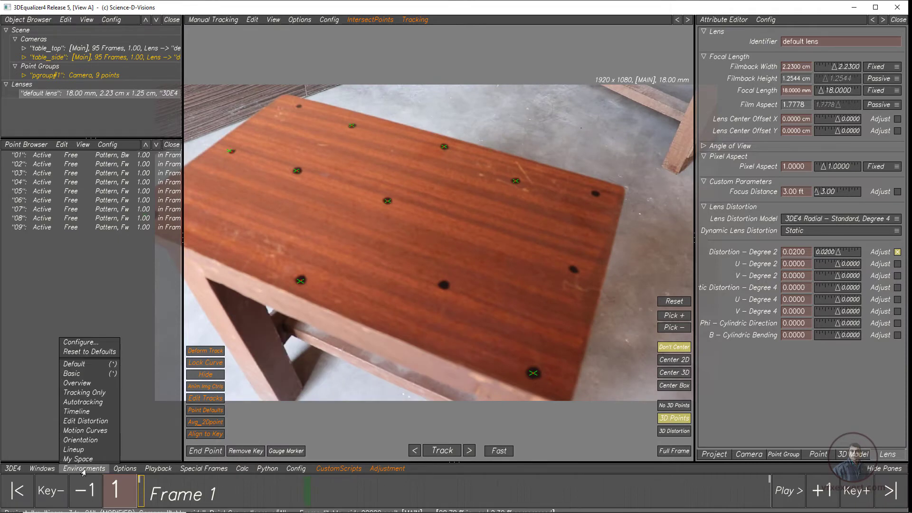
click(73, 373)
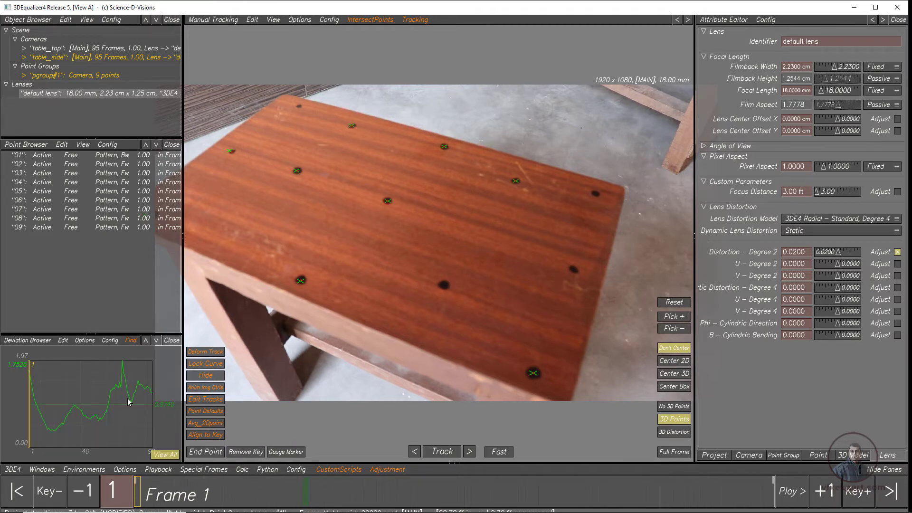
mouse_move(207, 485)
mouse_down()
mouse_move(150, 497)
mouse_move(589, 493)
mouse_move(630, 473)
mouse_move(616, 473)
mouse_up()
scroll(530, 370, down, 2)
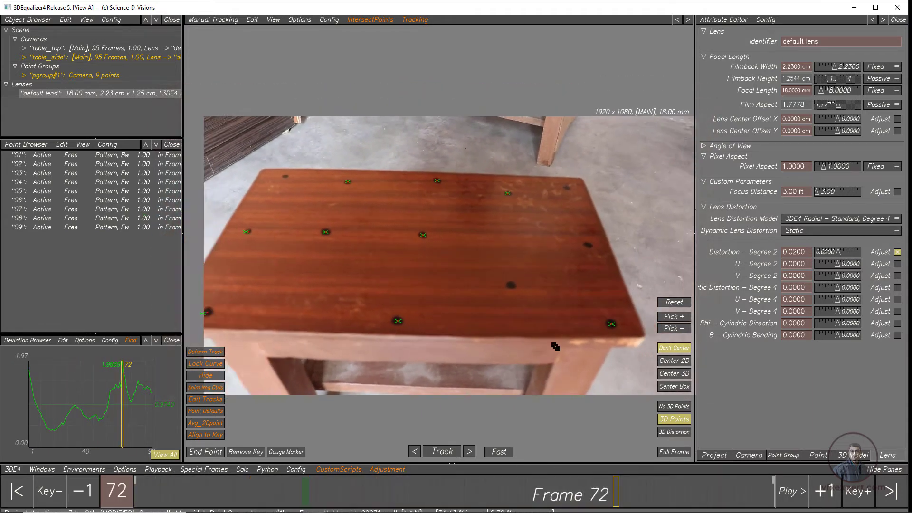
scroll(484, 304, up, 1)
middle_drag(480, 292, 518, 306)
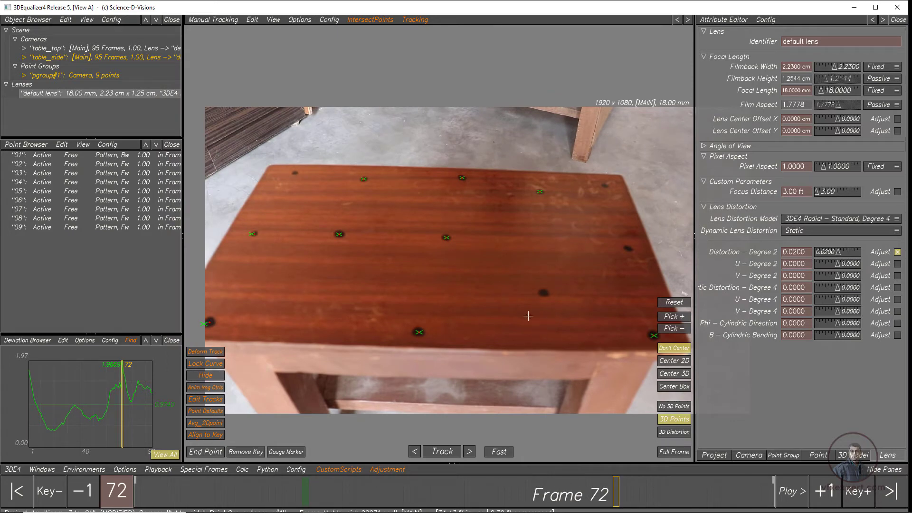
Compare the 3D Points and 3D Distortion displays, keep 3D Distortion on, and check the markers at frame 43.
click(670, 436)
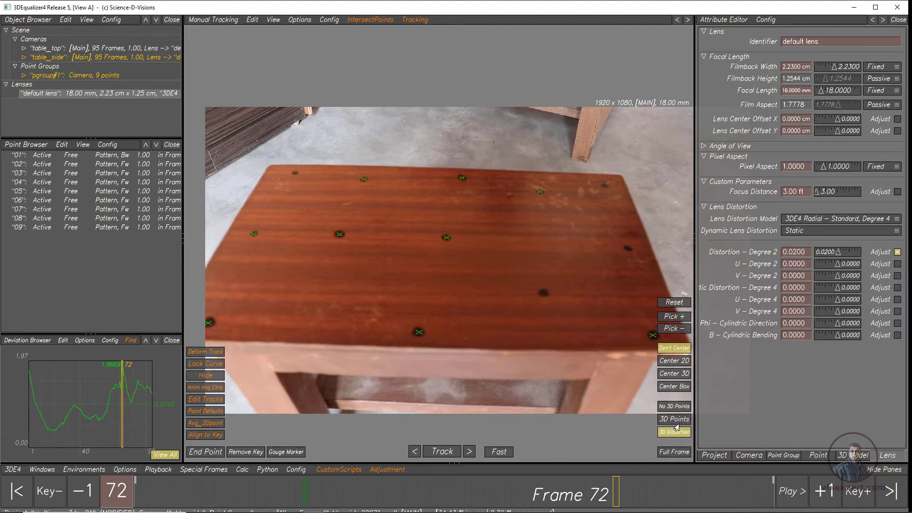
click(676, 421)
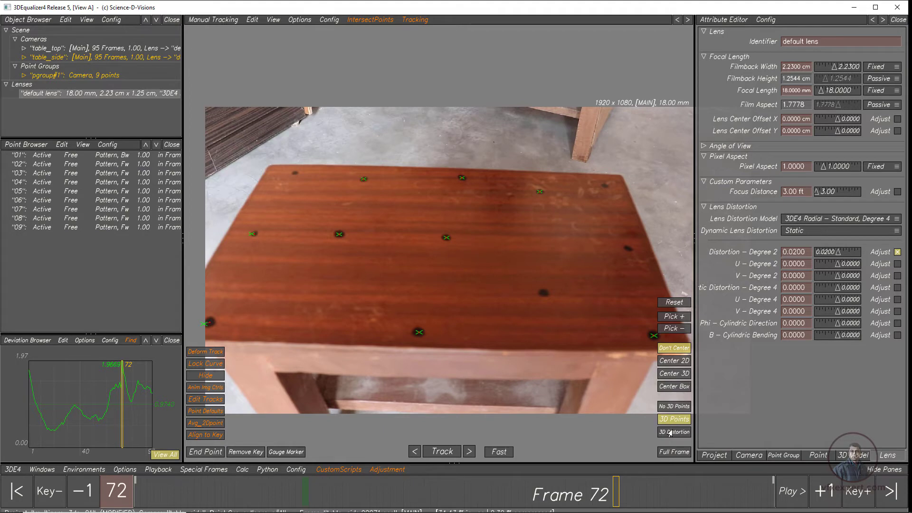
click(671, 436)
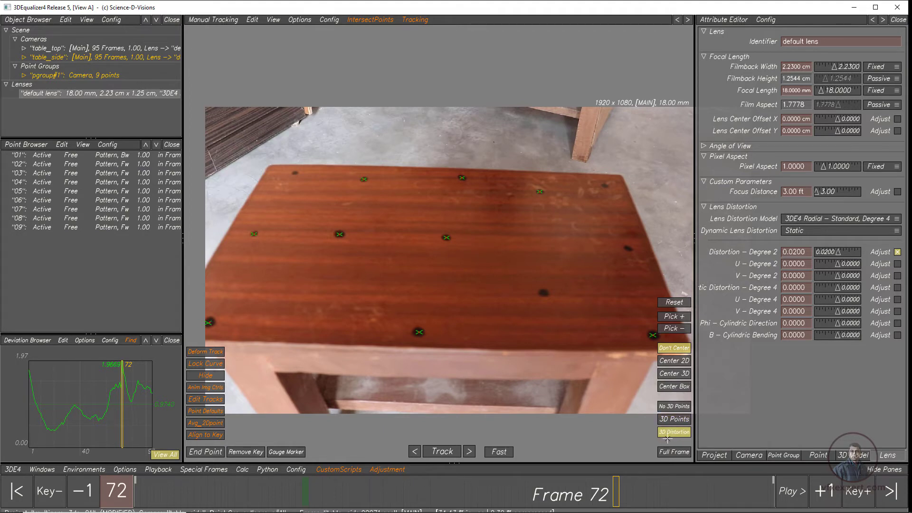
drag(228, 491, 420, 494)
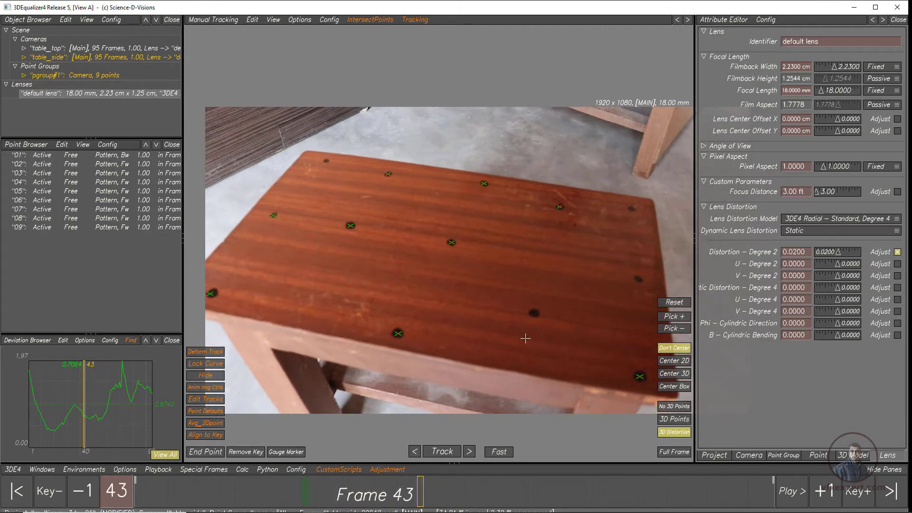
Switch the view to Lineup Controls and raise the lens distortion to 0.0861 against the undistorted table_side image.
click(190, 21)
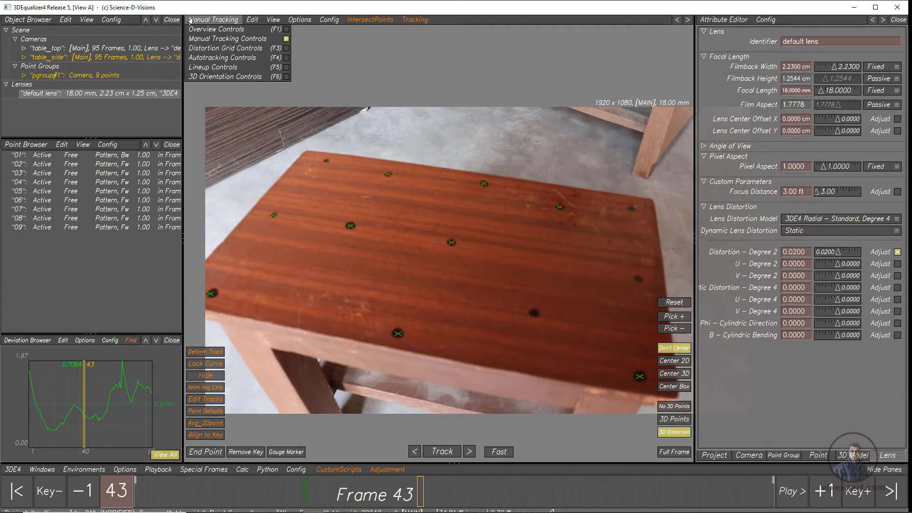
click(207, 69)
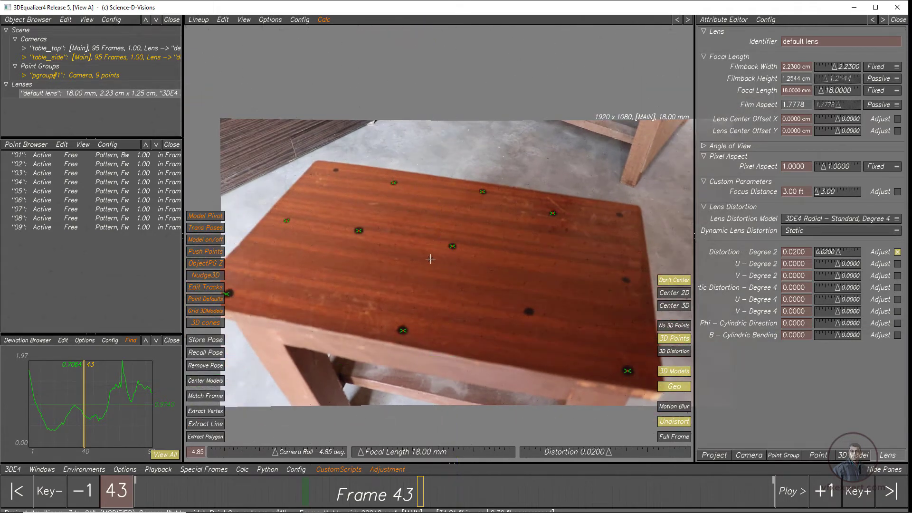
mouse_move(469, 309)
ctrl+right_down()
mouse_move(478, 326)
mouse_move(473, 312)
mouse_move(480, 317)
ctrl+right_up()
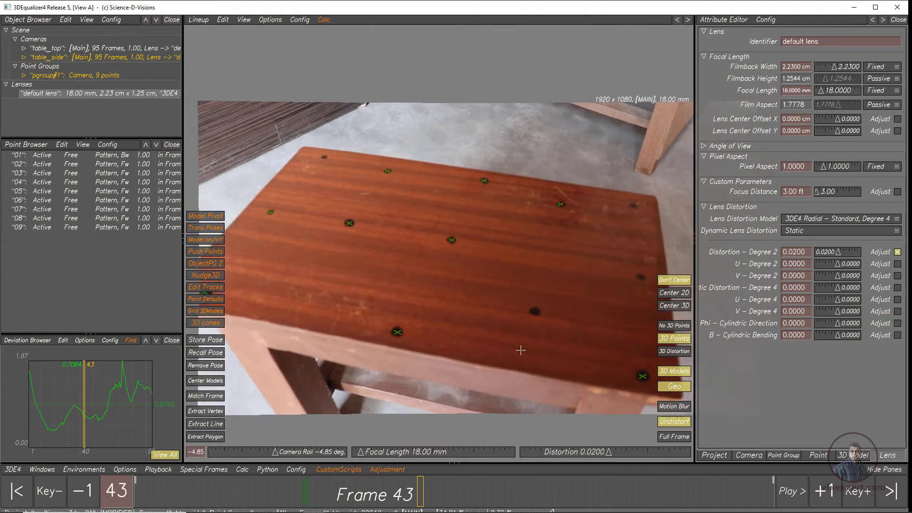
ctrl+middle_drag(521, 350, 525, 329)
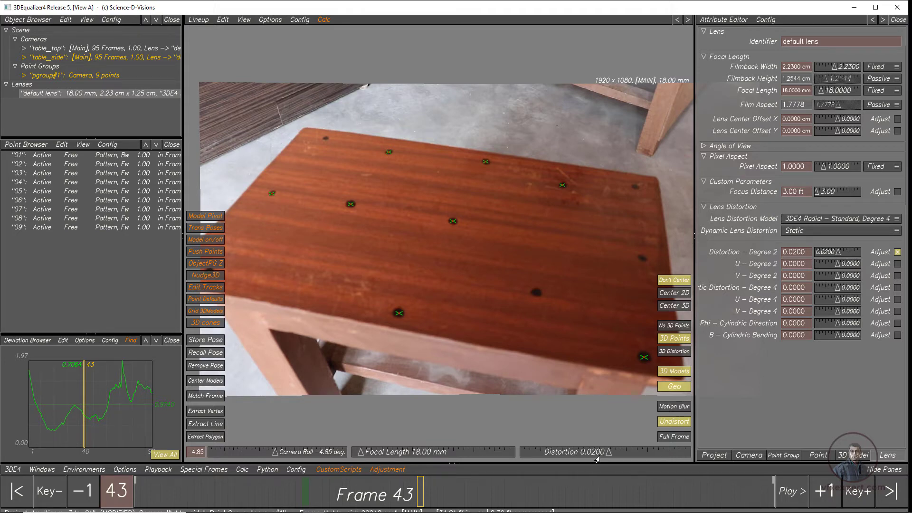
drag(608, 457, 619, 457)
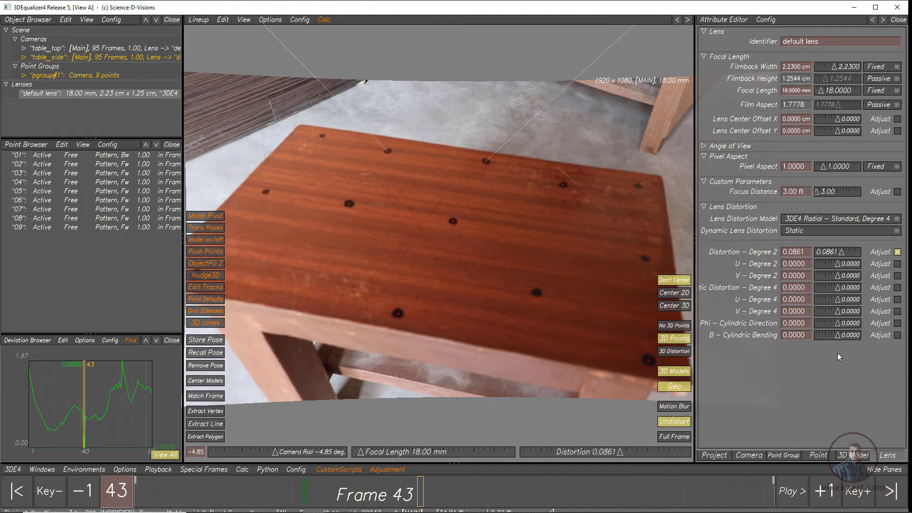
Recalculate everything from scratch with the new distortion, use the result, and close the Deviation Browser after checking its curve back at frame 1.
click(242, 470)
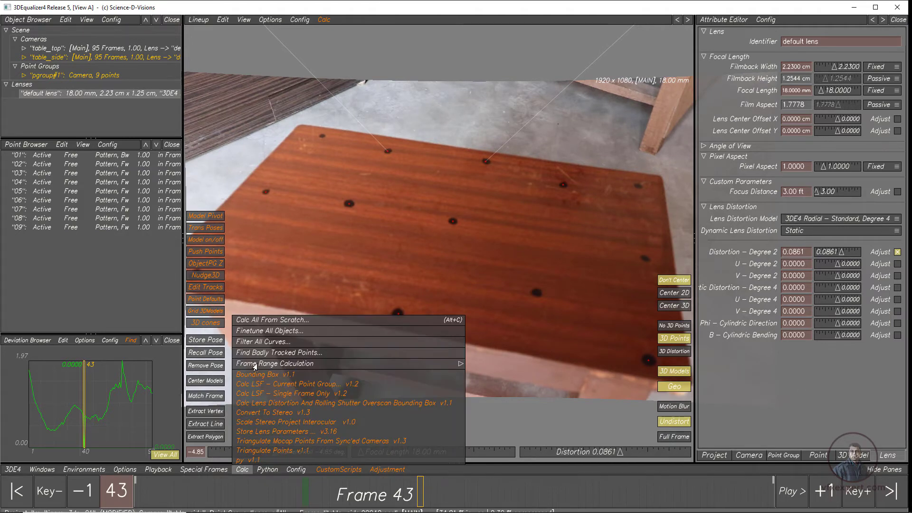
click(255, 320)
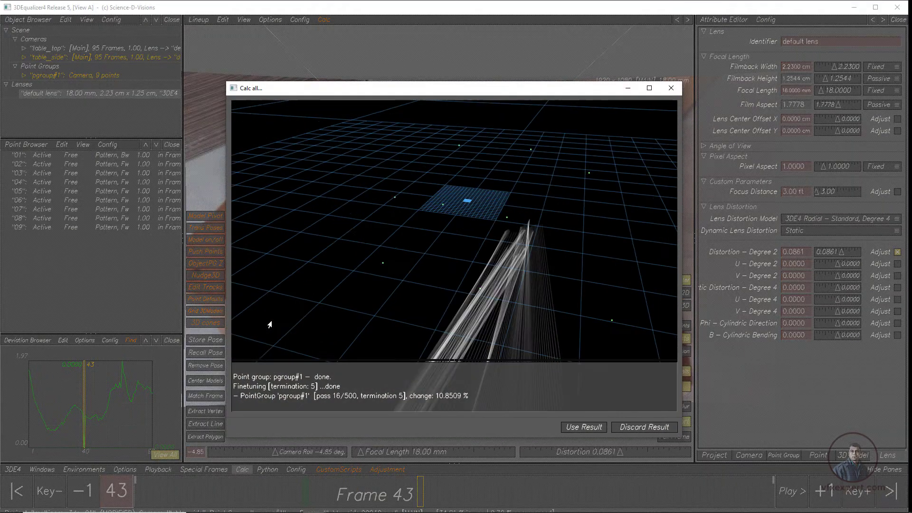
click(589, 430)
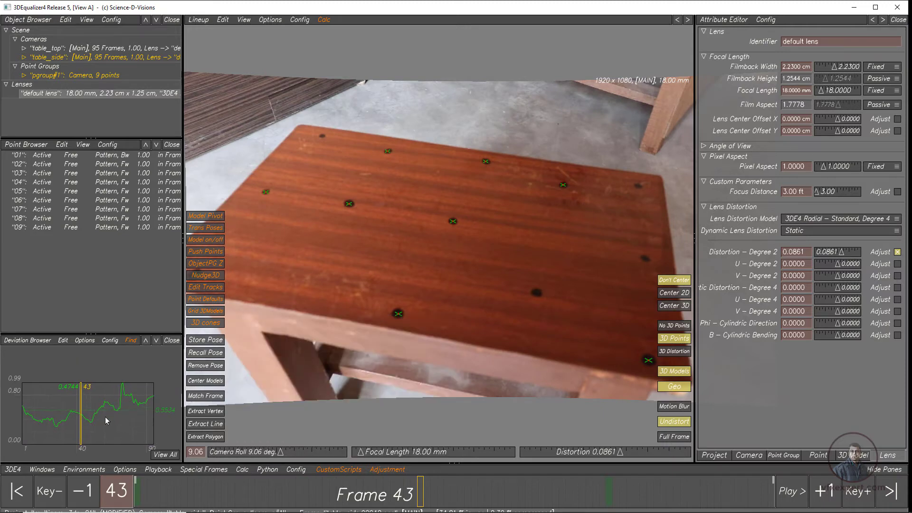
mouse_move(441, 510)
mouse_down()
mouse_move(109, 451)
mouse_move(228, 453)
mouse_move(631, 506)
mouse_move(284, 461)
mouse_move(113, 391)
mouse_up()
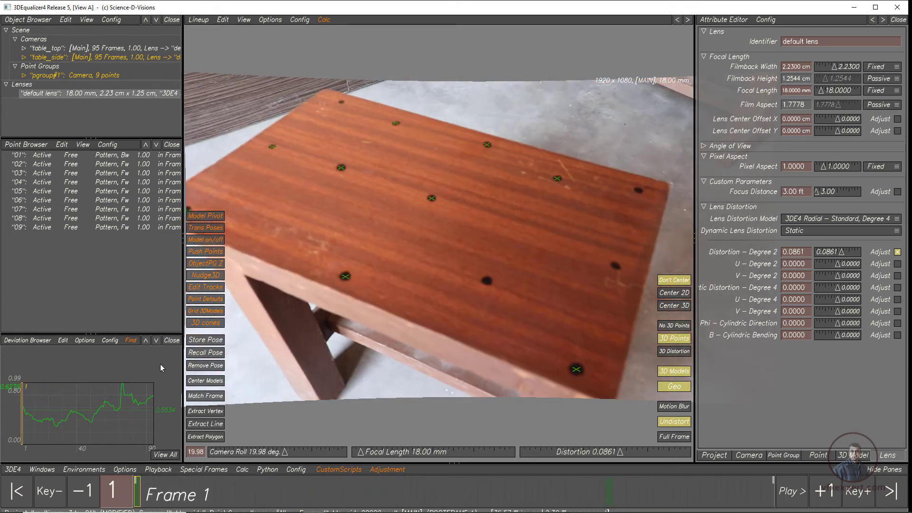
click(171, 341)
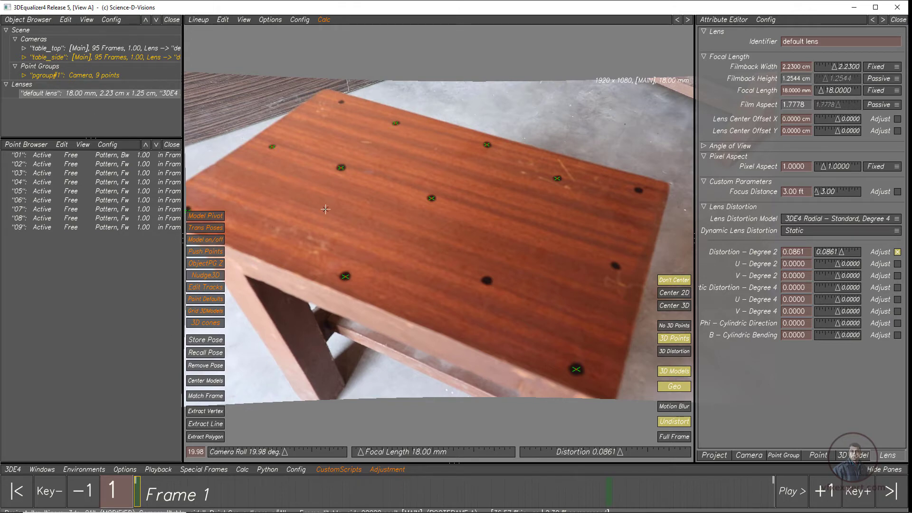
Make table_top the active camera, fit the full frame in view, and scrub back to frame 1 to check the 3D points.
click(77, 52)
double_click(77, 52)
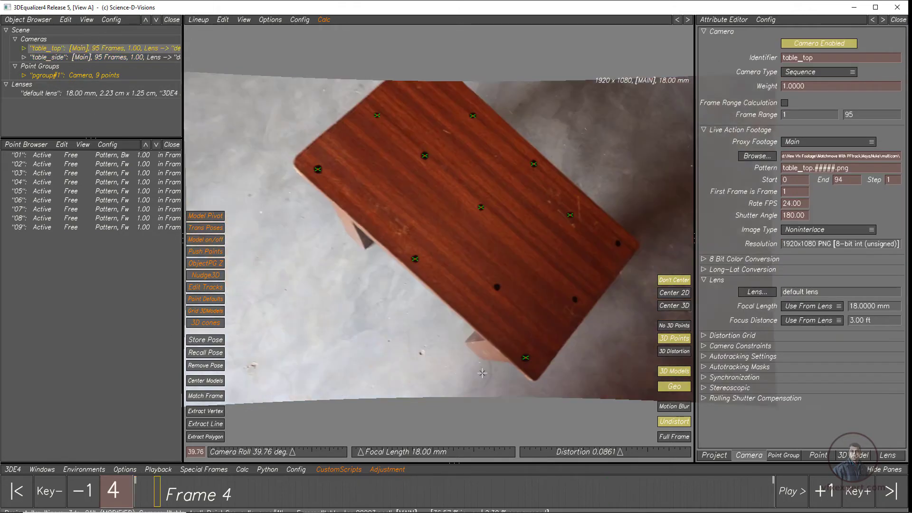
right_drag(668, 428, 678, 440)
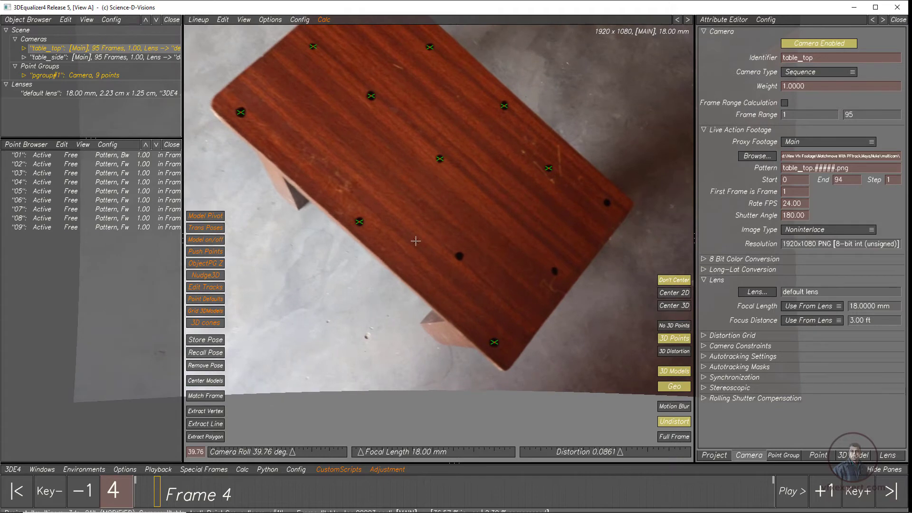
click(670, 440)
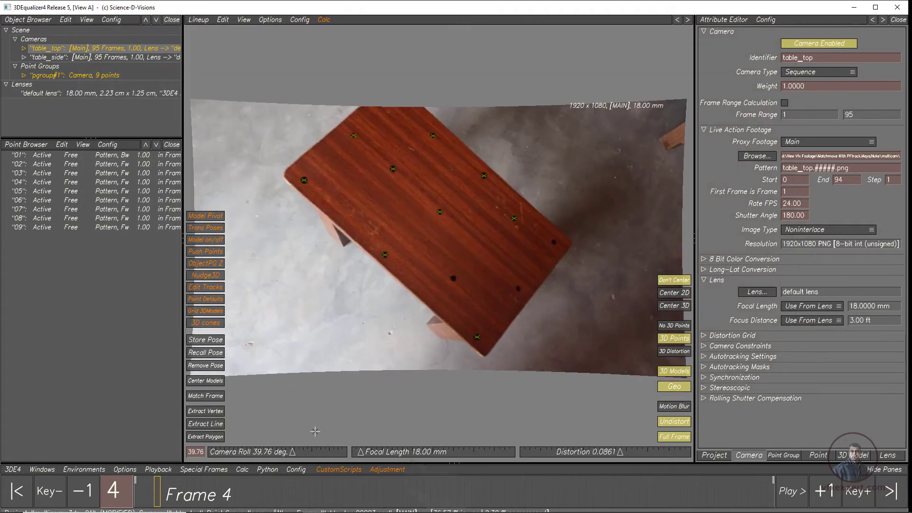
drag(224, 492, 34, 456)
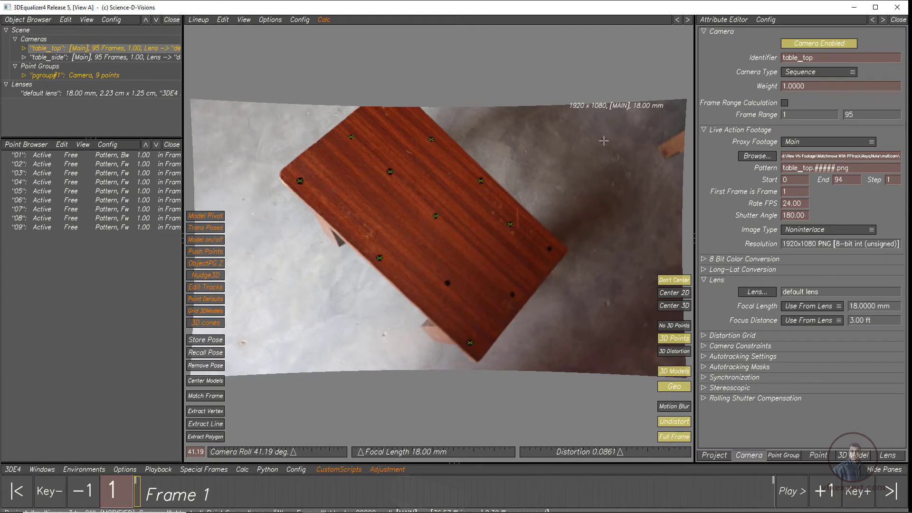
Compare the table_top view with and without Undistort, and play the sequence to frame 77 to check the 3D points against the markers.
click(674, 422)
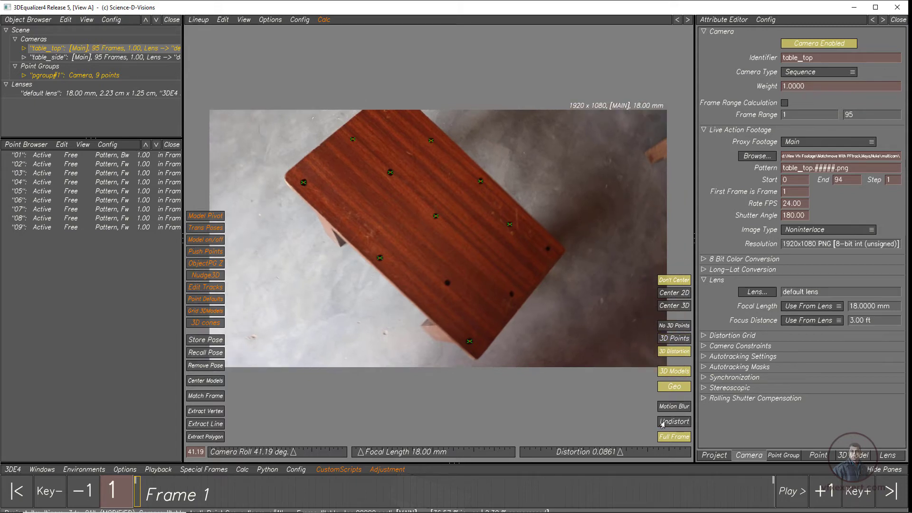
click(666, 422)
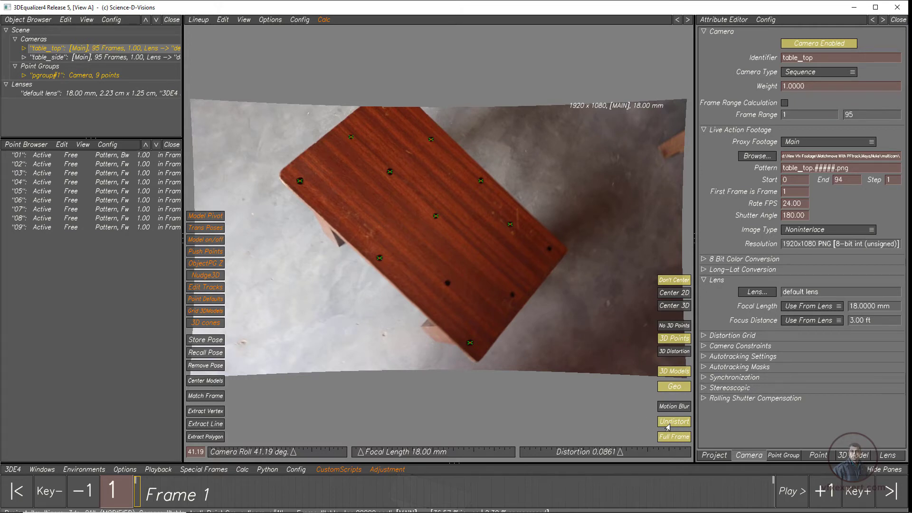
click(779, 494)
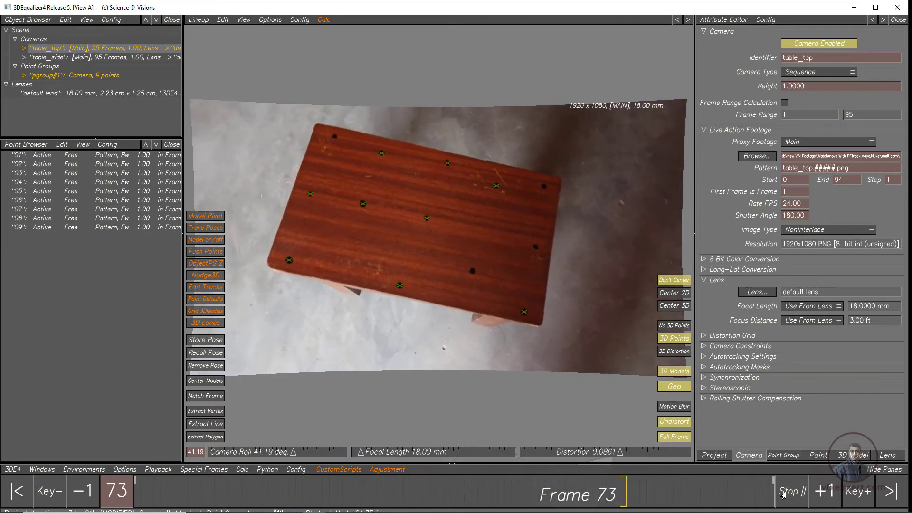
click(784, 495)
alt+right_drag(406, 252, 428, 267)
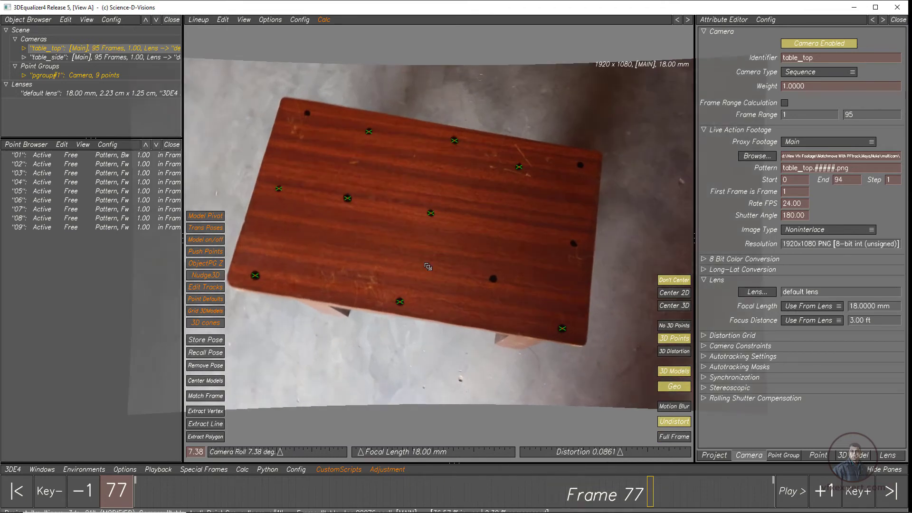
Open the Deviation Browser, narrow the main window to free space beside it, and close the Parameter Adjustment window.
click(39, 470)
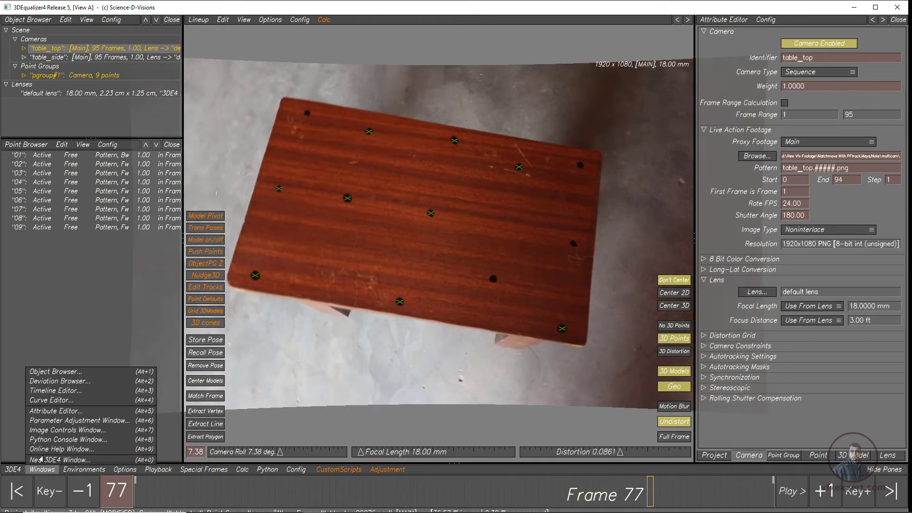
click(62, 383)
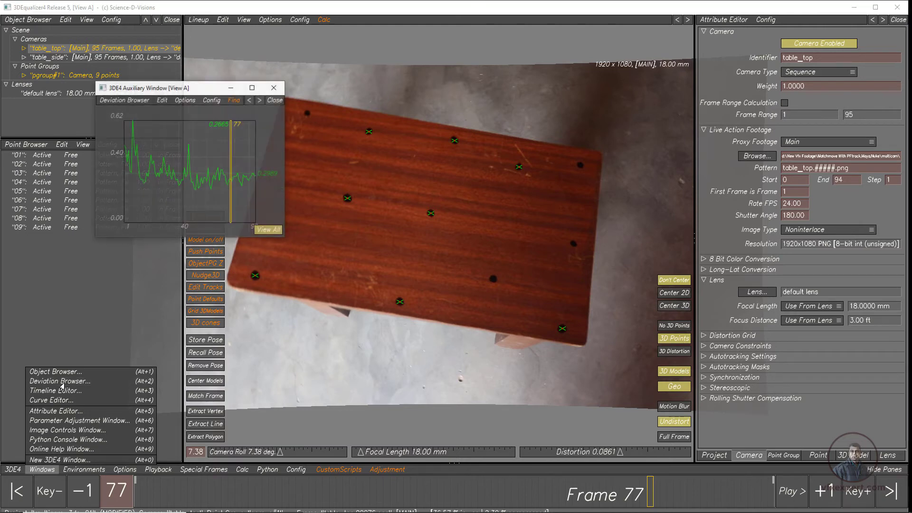
drag(192, 94, 173, 97)
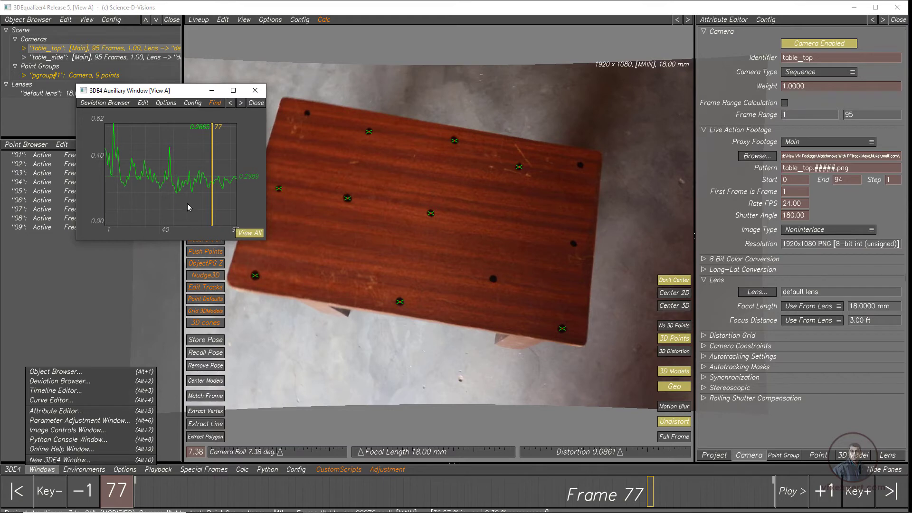
drag(181, 96, 182, 148)
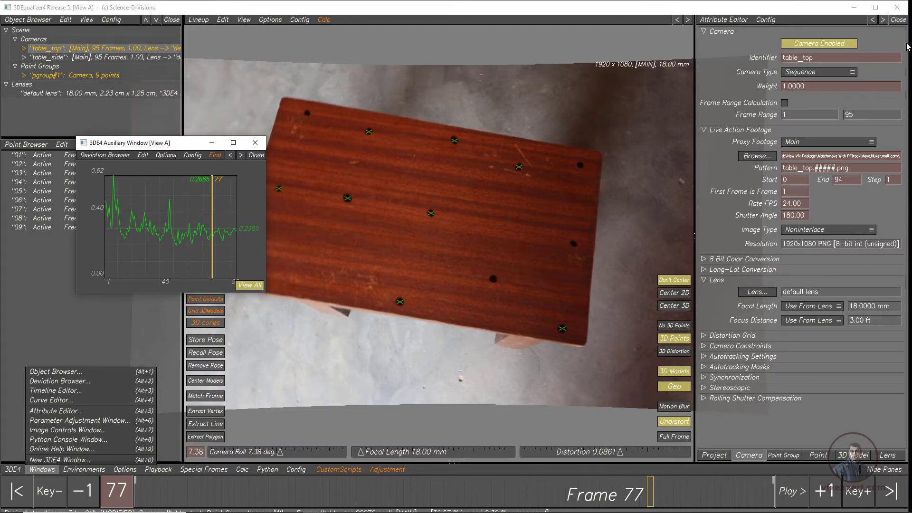
drag(908, 44, 656, 45)
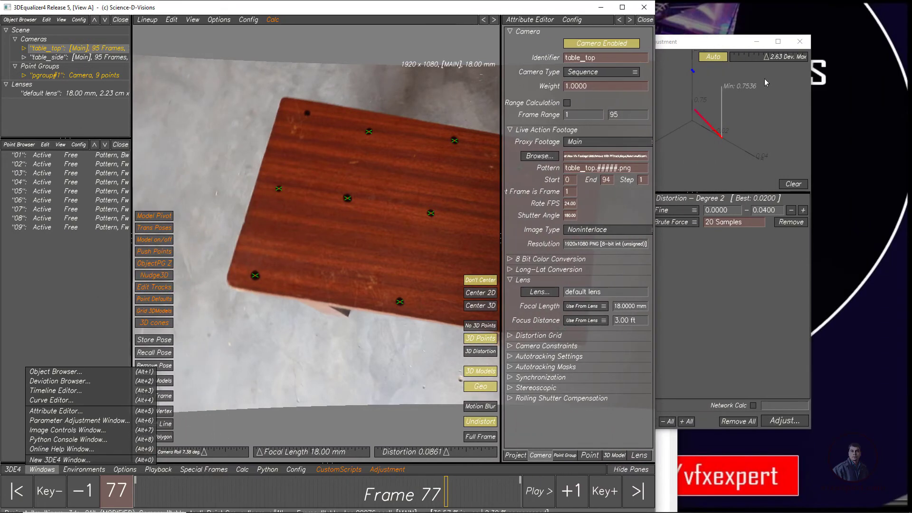
click(808, 46)
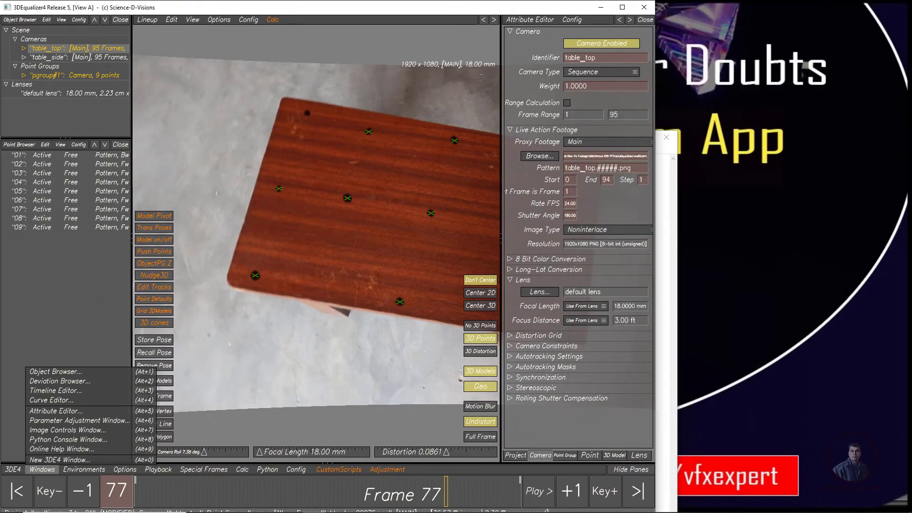
Bring the Deviation Browser back to the front, place and widen it beside the main window, and scrub to frame 8 to check its curve.
mouse_move(402, 512)
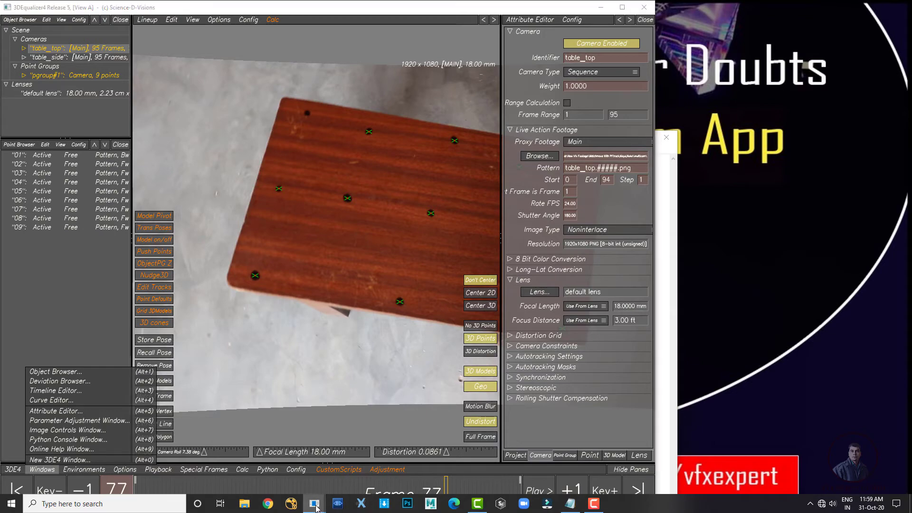
mouse_move(339, 507)
mouse_move(454, 475)
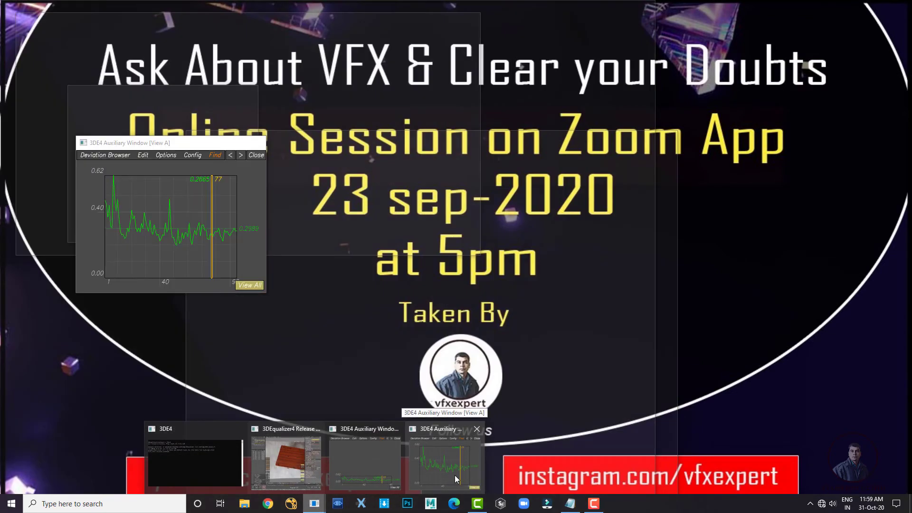
click(454, 457)
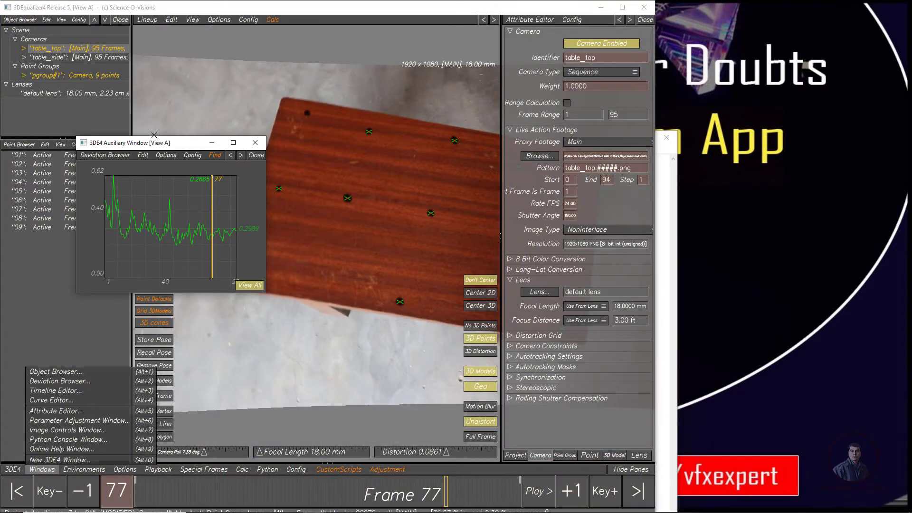
drag(165, 149, 744, 17)
drag(848, 171, 909, 173)
right_drag(788, 142, 730, 166)
drag(444, 497, 162, 438)
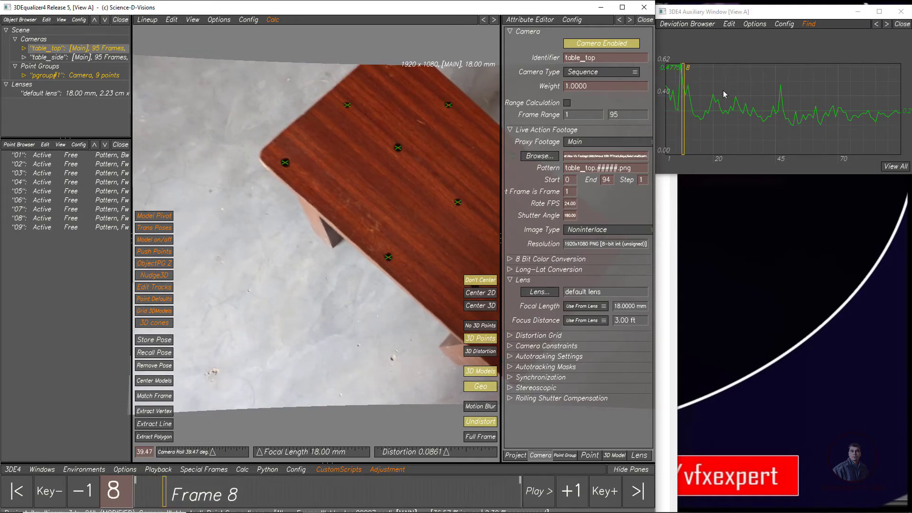
Show the deviation curves of all points and select point 01 by its curve peaking near frame 10.
click(676, 25)
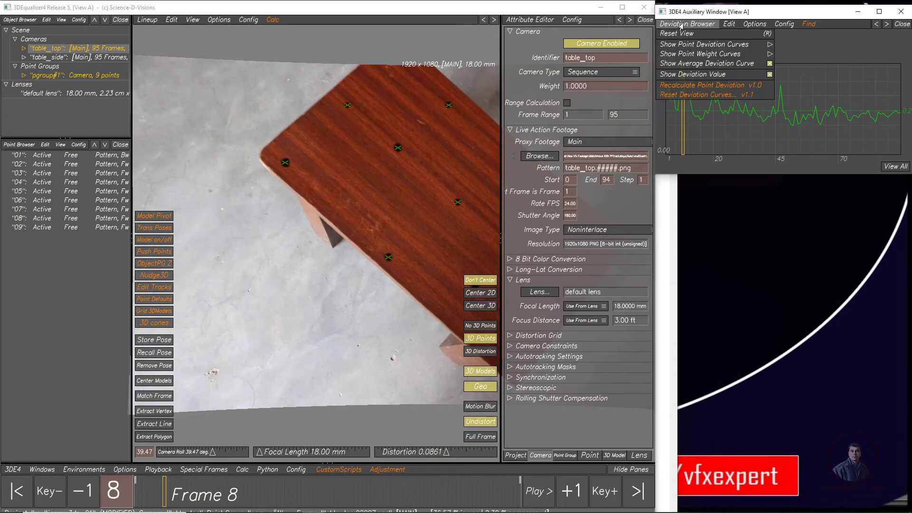
mouse_move(696, 47)
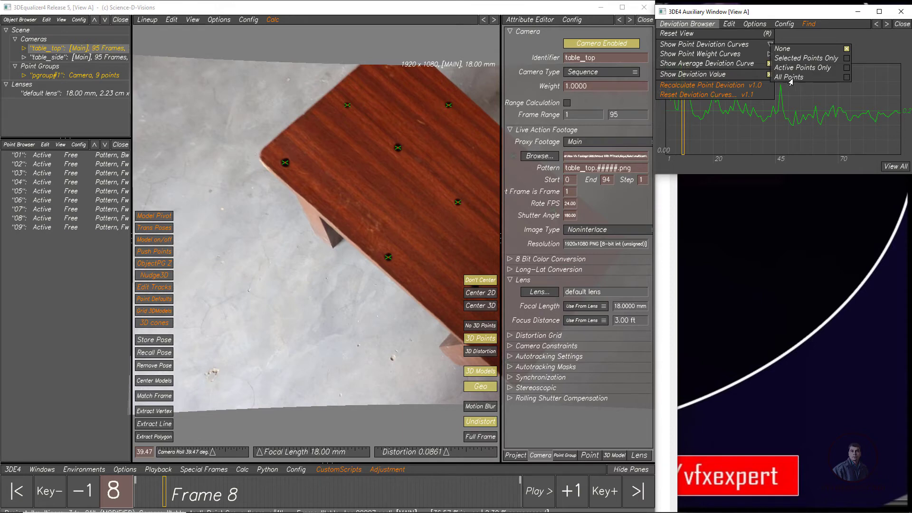
click(846, 77)
click(876, 54)
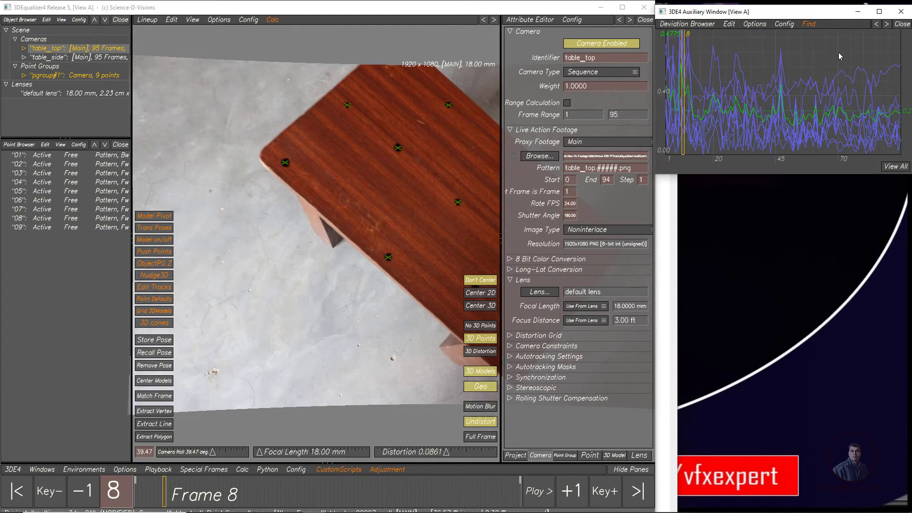
right_drag(721, 98, 779, 99)
middle_drag(687, 99, 796, 117)
right_drag(795, 117, 814, 87)
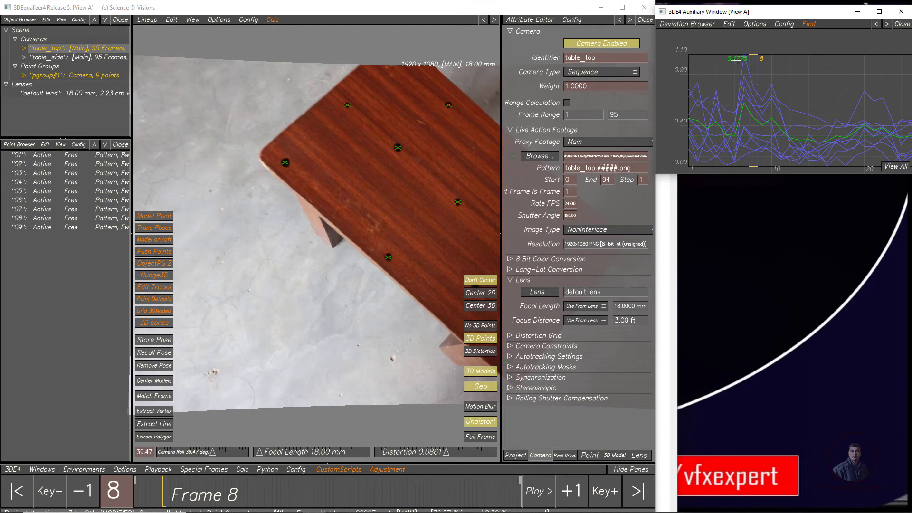
alt+click(770, 89)
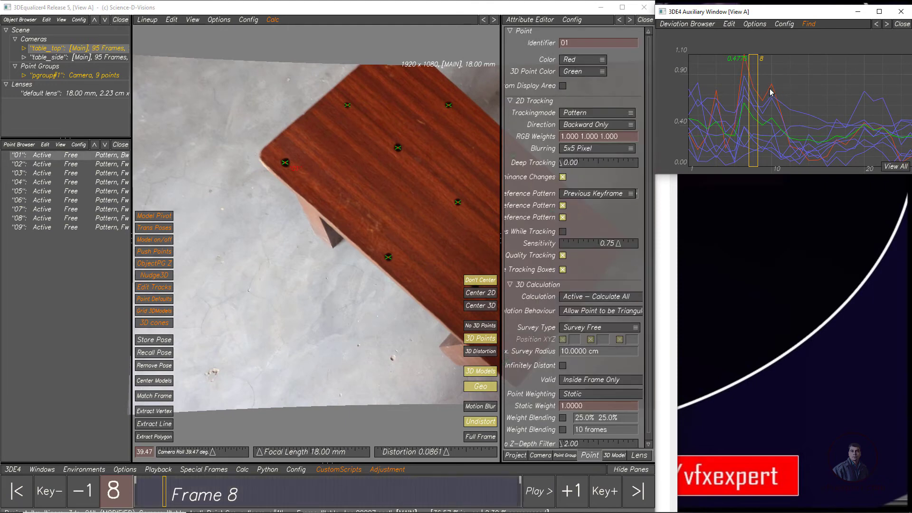
Locate point 01 on the table and set its calculation mode to Passive in the point list.
middle_drag(394, 242, 340, 259)
scroll(340, 258, up, 3)
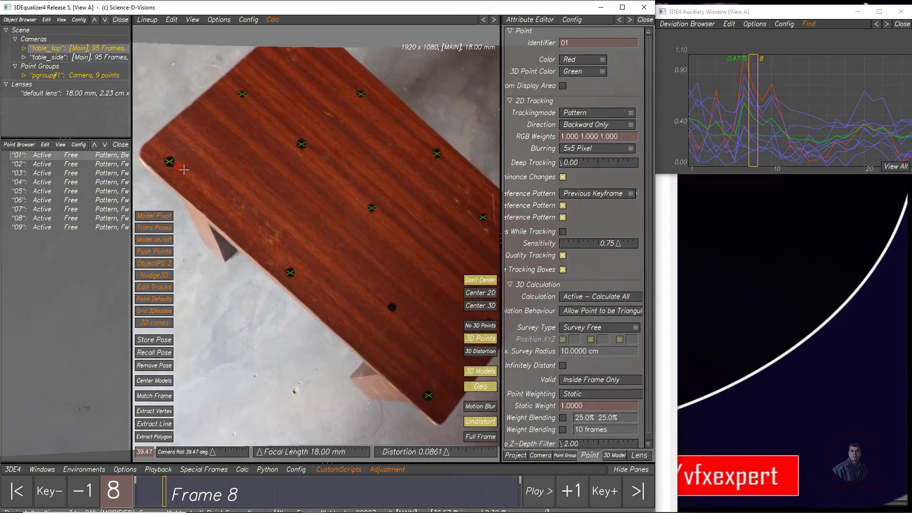
middle_drag(268, 220, 290, 233)
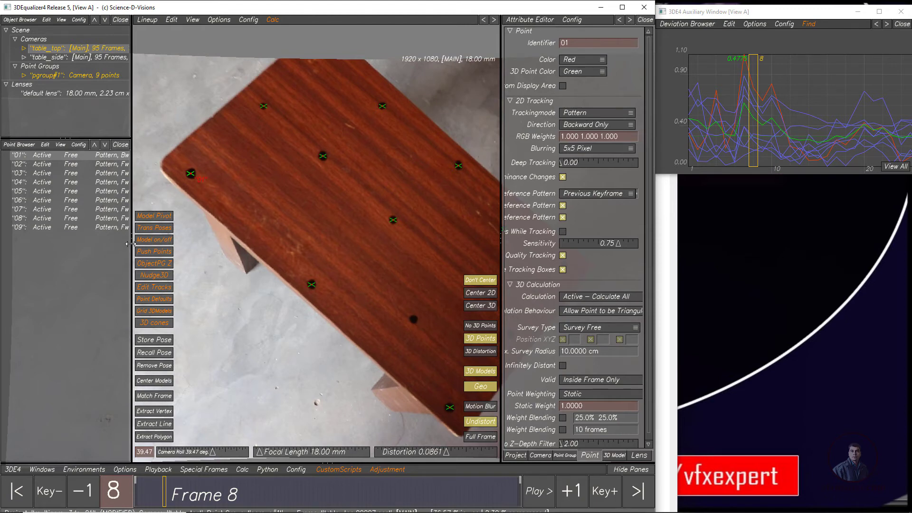
drag(130, 244, 156, 209)
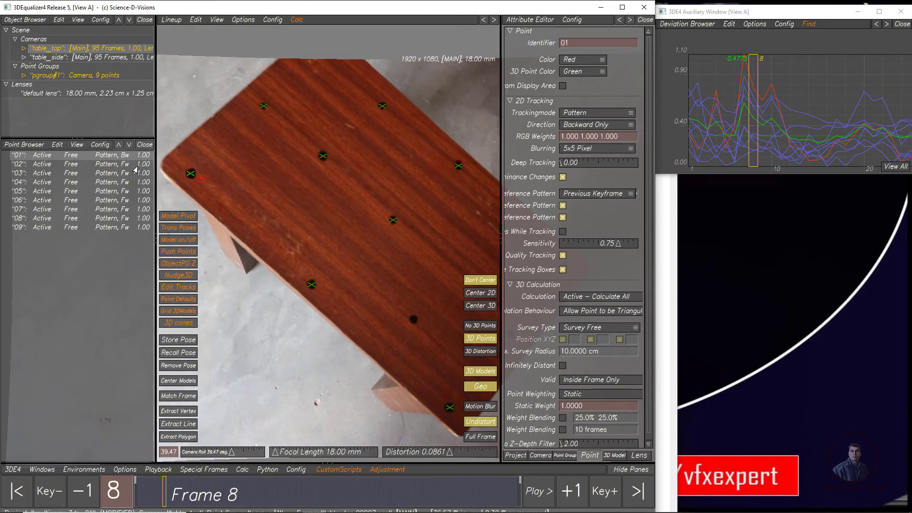
right_click(42, 161)
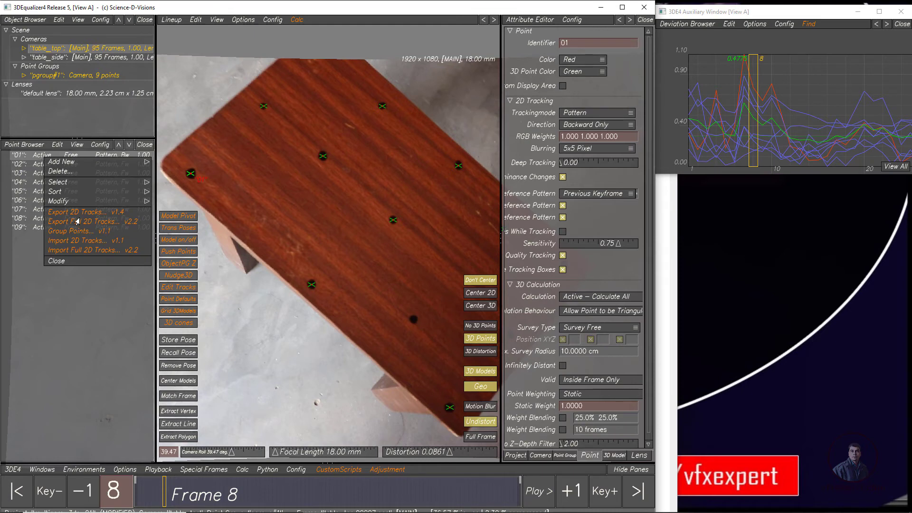
mouse_move(86, 204)
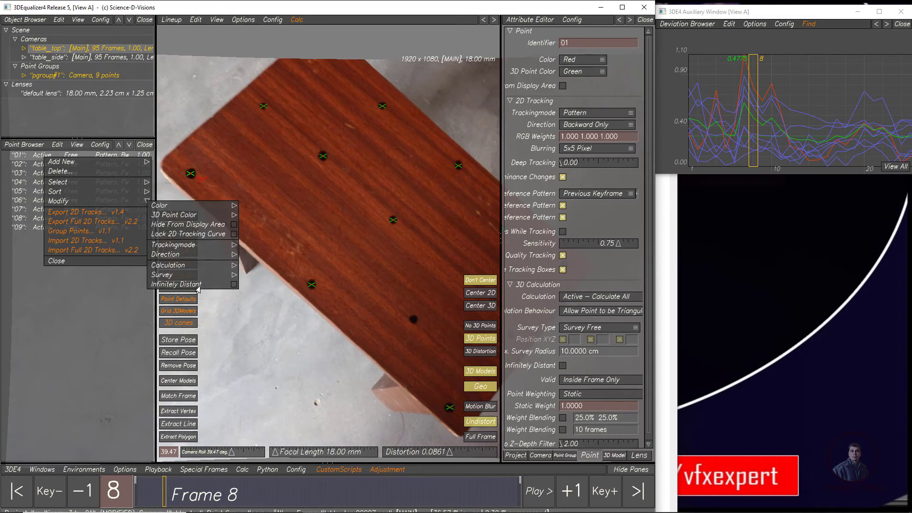
mouse_move(188, 269)
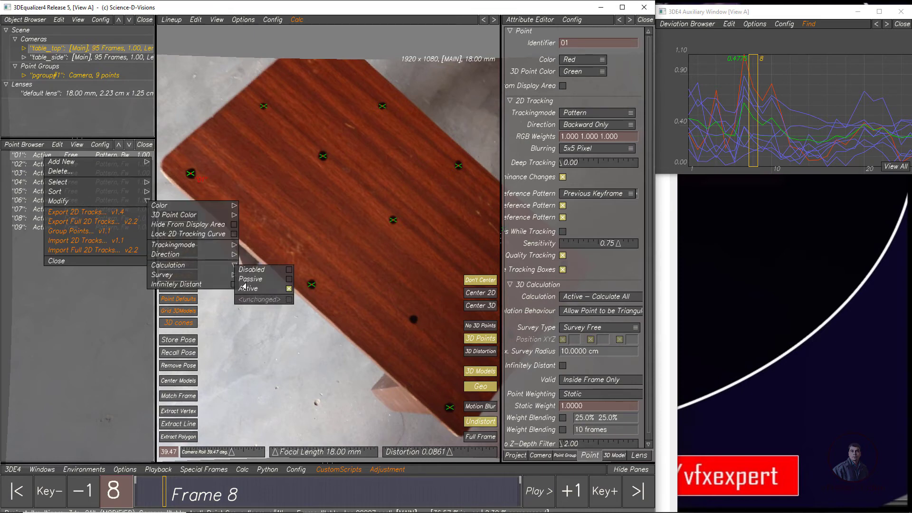
click(287, 280)
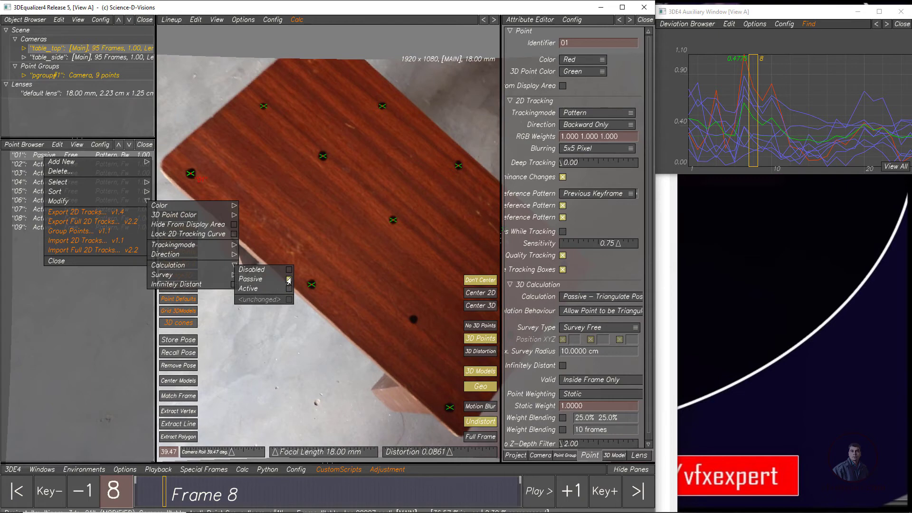
click(22, 158)
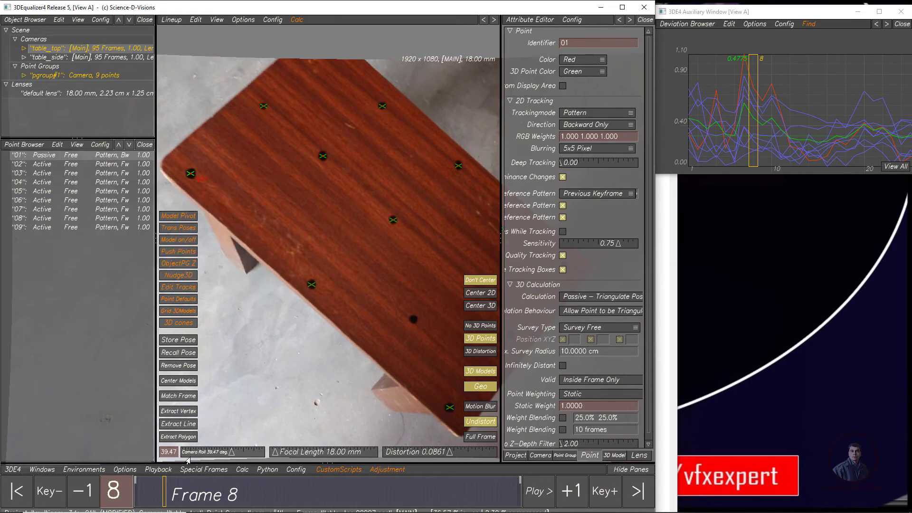
Recalculate everything from scratch with point 01 passive, use the result, and fit all curves in an enlarged Deviation Browser.
click(242, 470)
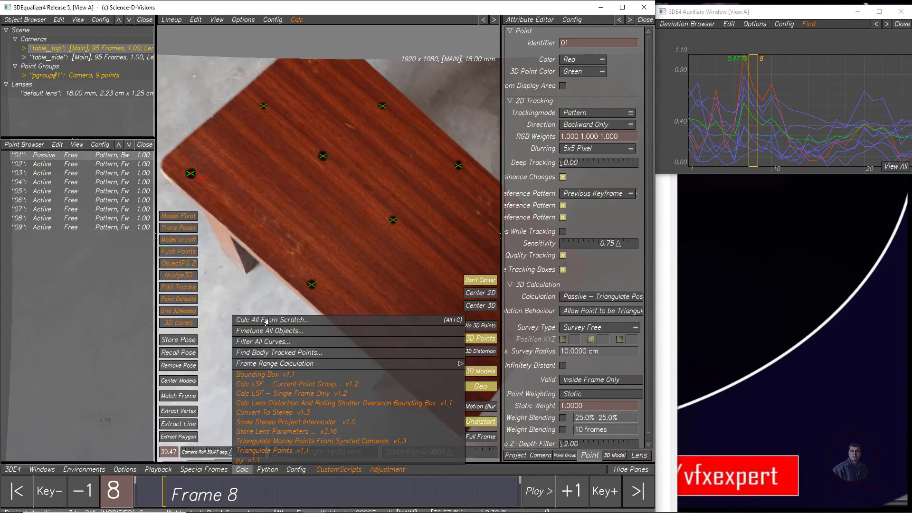
click(267, 321)
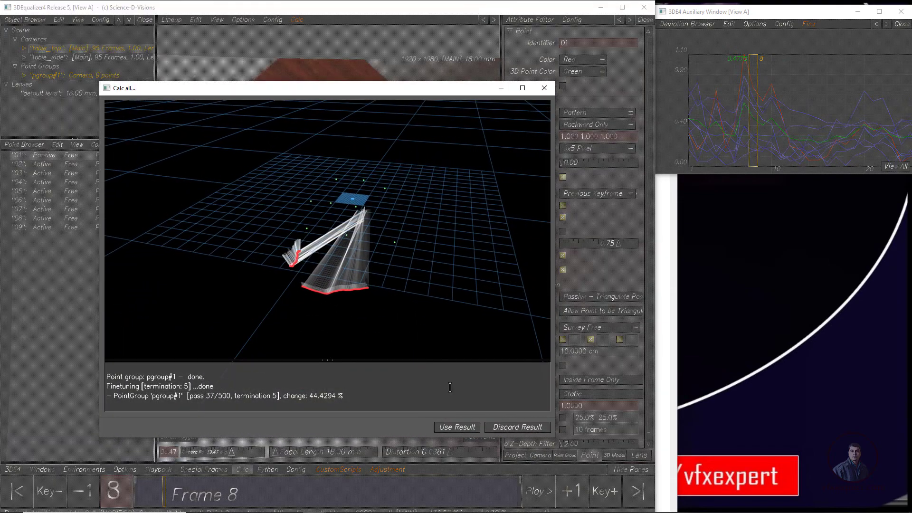
click(457, 427)
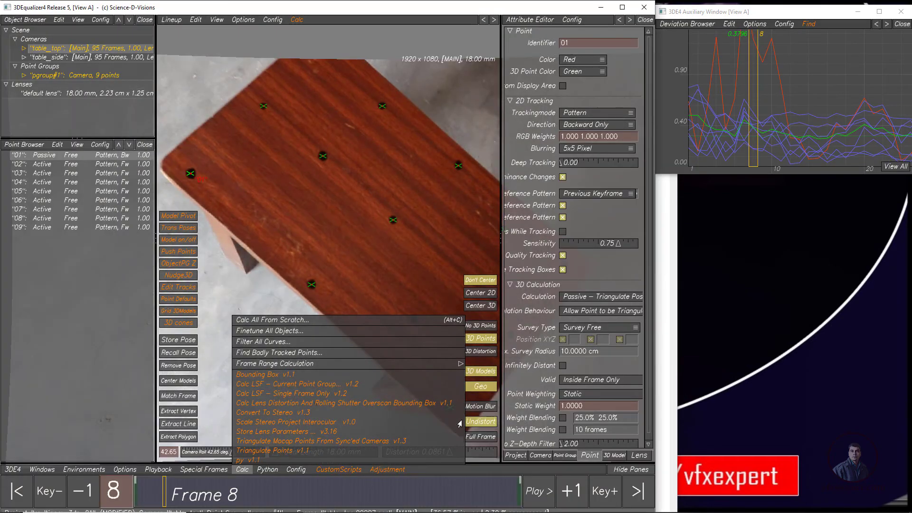
click(898, 168)
drag(798, 176, 803, 196)
Set the point deviation curves to None and check the average deviation curve while scrubbing to frame 43.
click(688, 24)
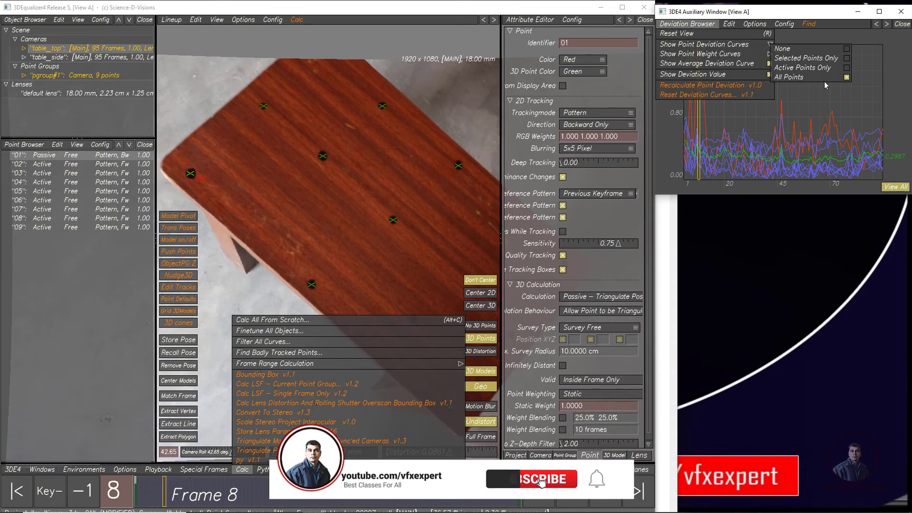
click(845, 50)
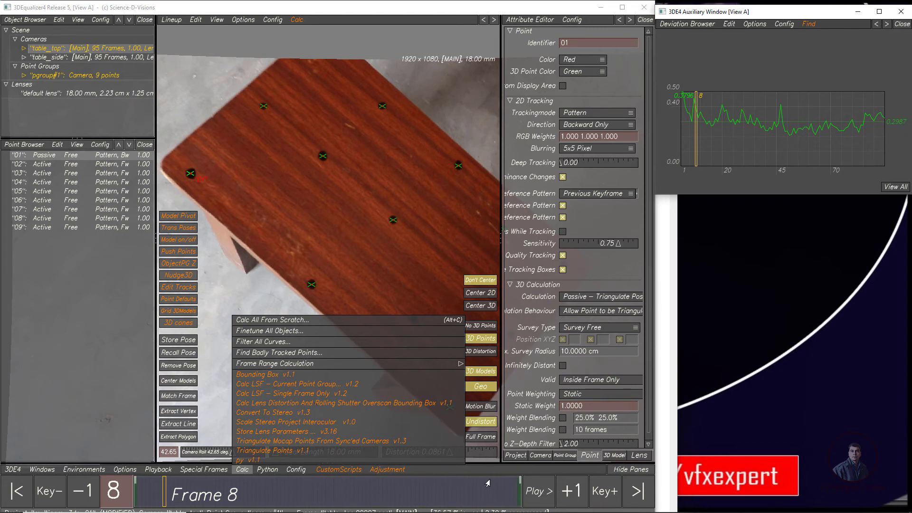
mouse_move(487, 495)
mouse_down()
mouse_move(142, 489)
mouse_move(150, 480)
mouse_move(319, 471)
mouse_move(479, 472)
mouse_move(316, 470)
mouse_up()
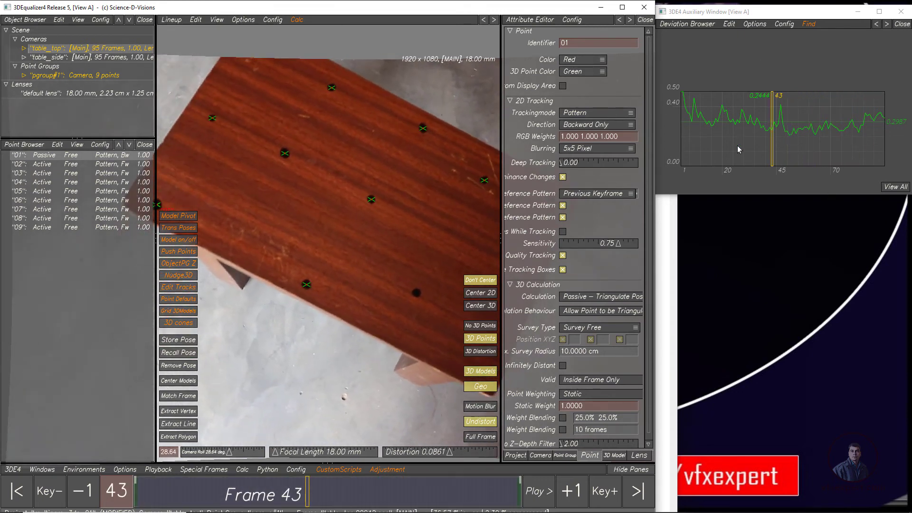
Close the separate Deviation Browser window and save the project as a new version named multicam_3de_02.3de.
click(895, 21)
click(622, 7)
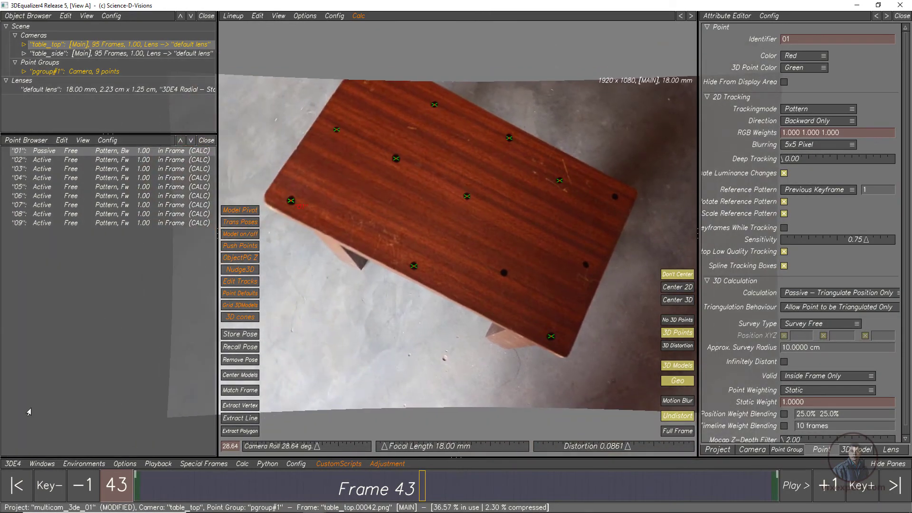
click(12, 464)
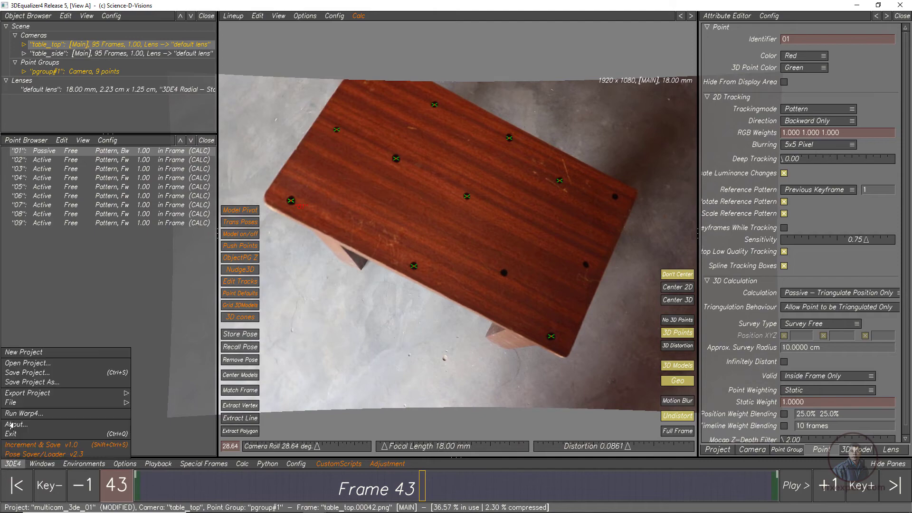
click(37, 383)
click(215, 441)
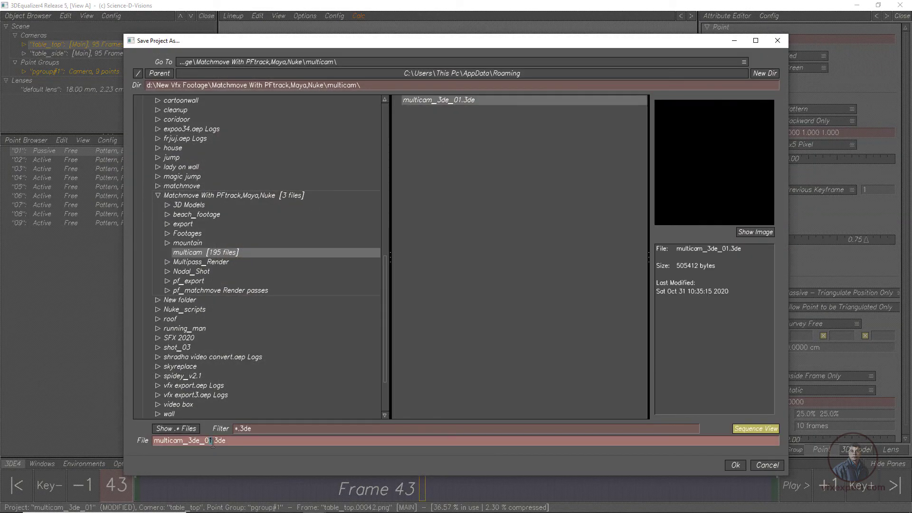
key(BackSpace)
text(2)
click(736, 465)
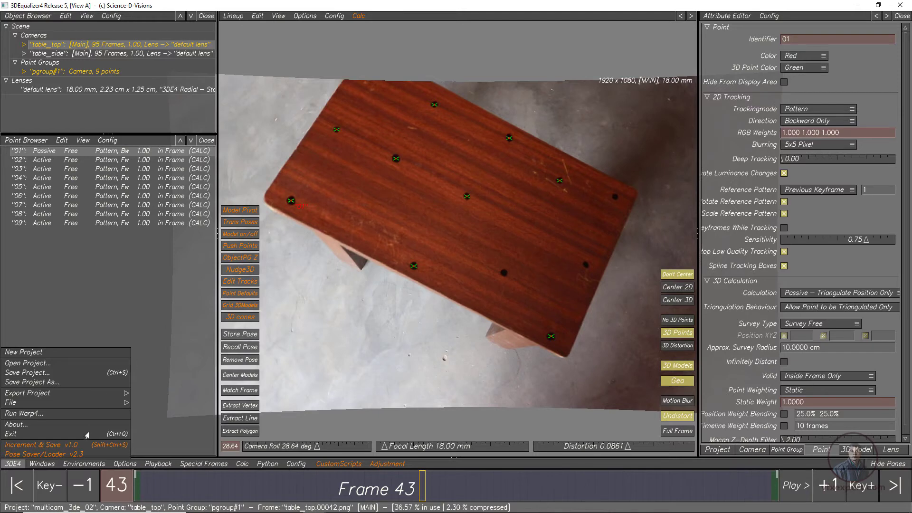
click(18, 463)
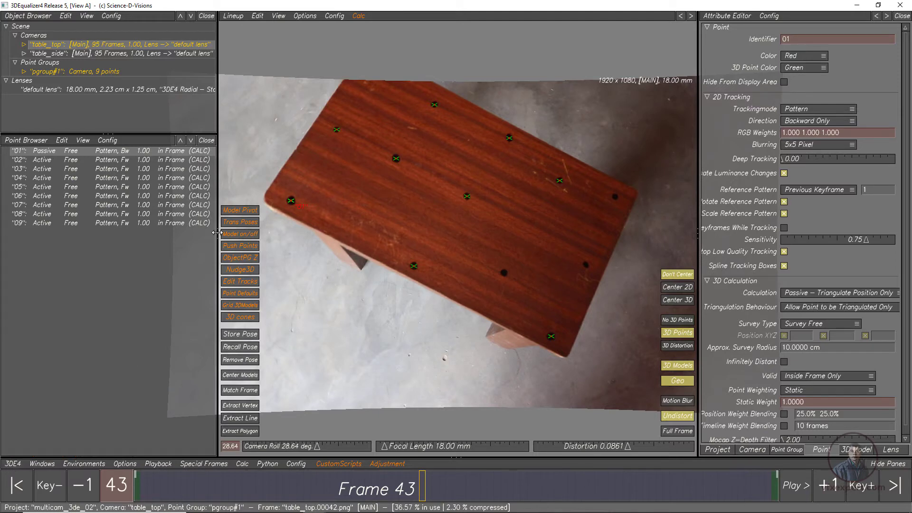
Enlarge the lineup view to the full frame and play back table_top to check the 3D points against the markers.
drag(217, 232, 110, 232)
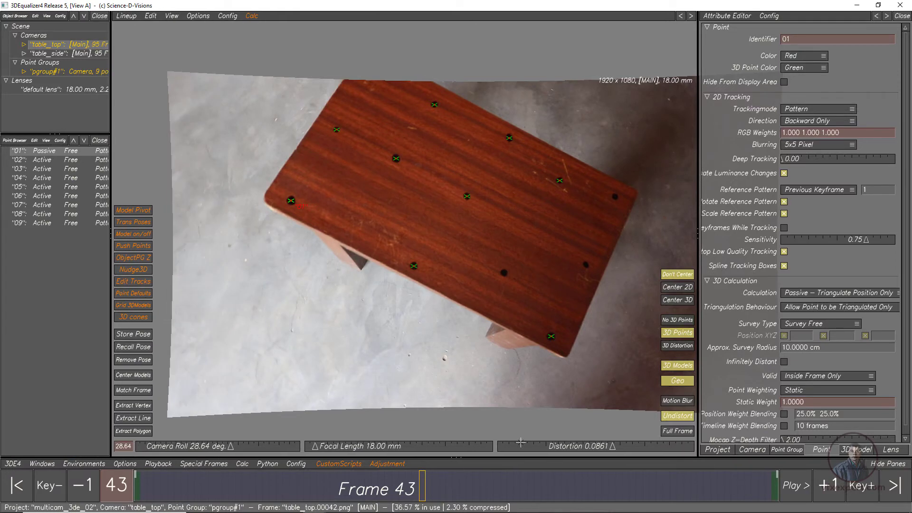
click(670, 432)
click(791, 491)
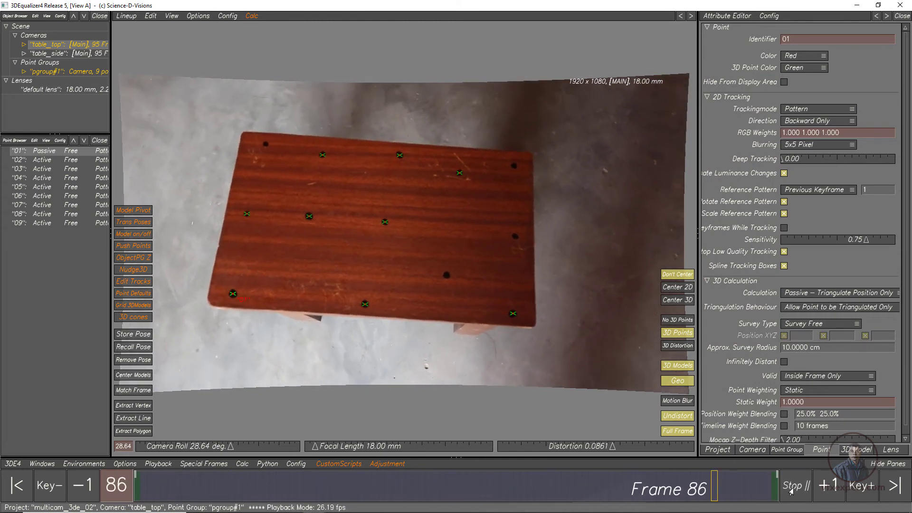
click(791, 491)
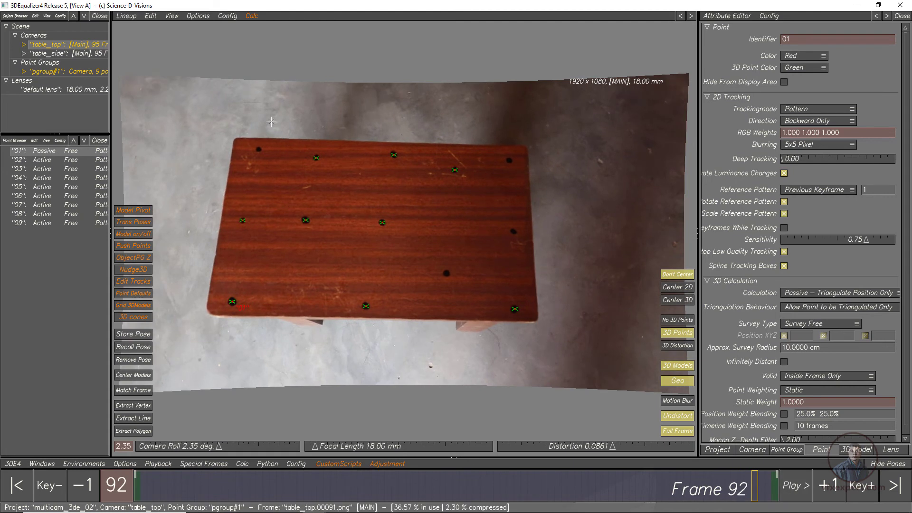
Switch to camera table_side and play back its footage to check the 3D points against the markers.
click(60, 55)
click(802, 487)
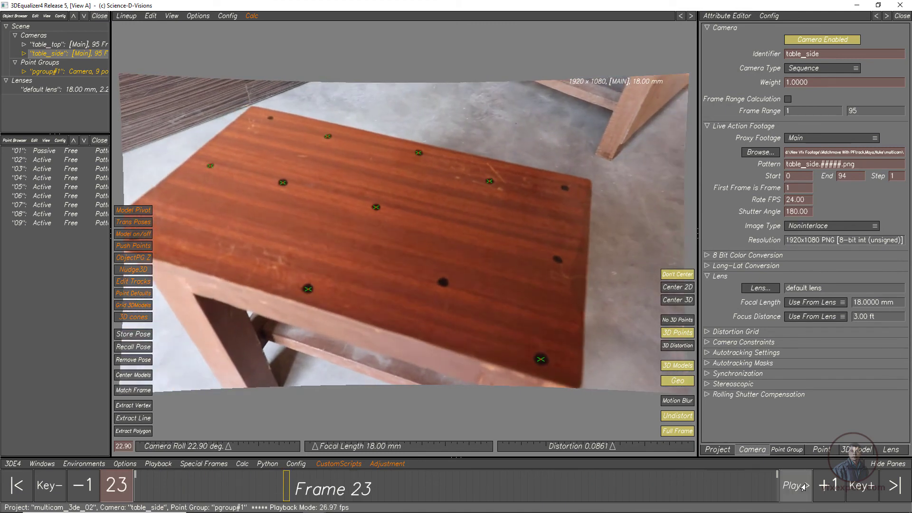
click(802, 487)
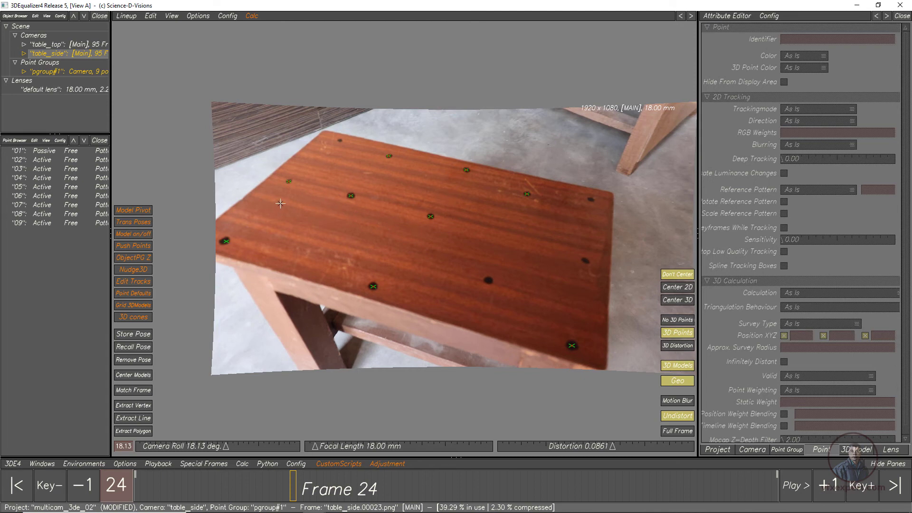
Select points 05, 06 and 08 on the tabletop and align these three points to the XZ plane.
click(351, 195)
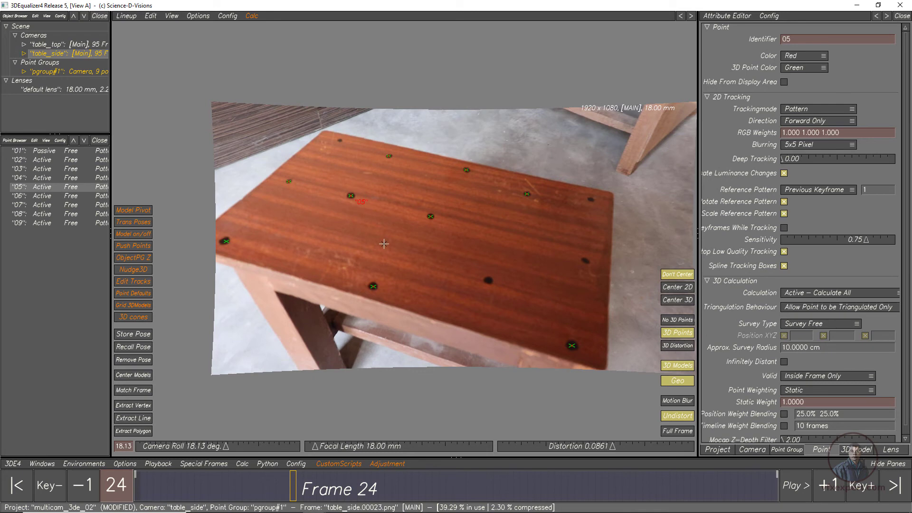
ctrl+drag(402, 197, 446, 240)
ctrl+drag(447, 163, 480, 188)
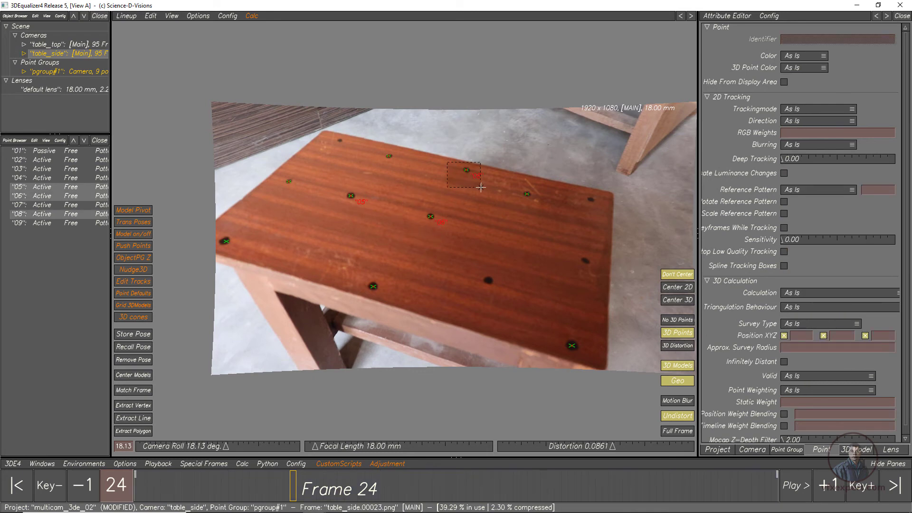
click(130, 16)
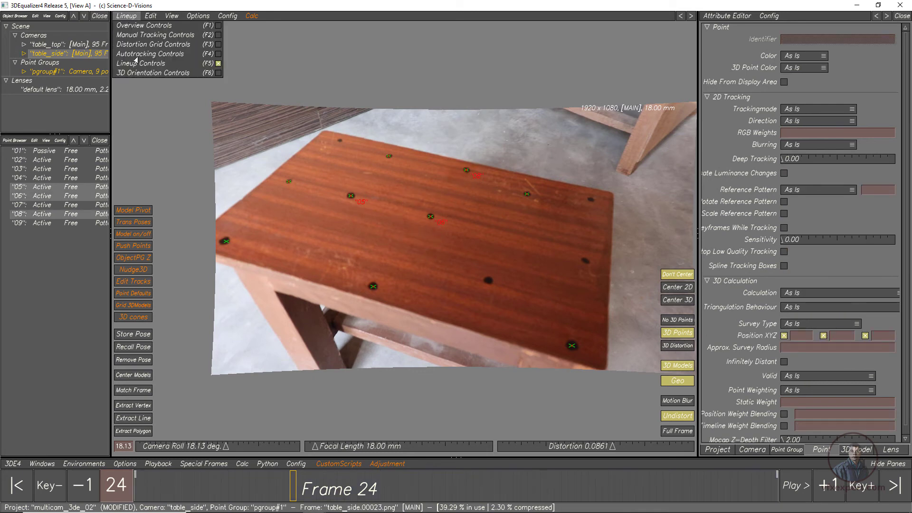
click(139, 74)
click(173, 17)
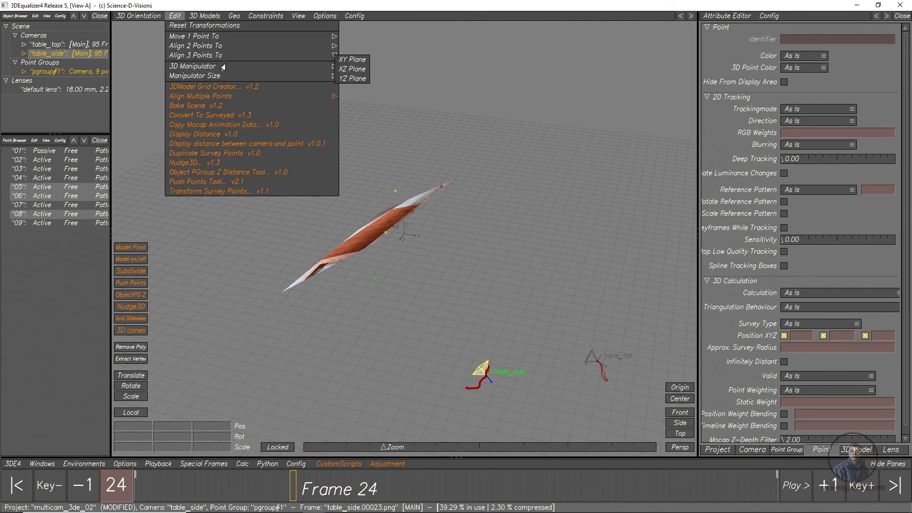
click(345, 72)
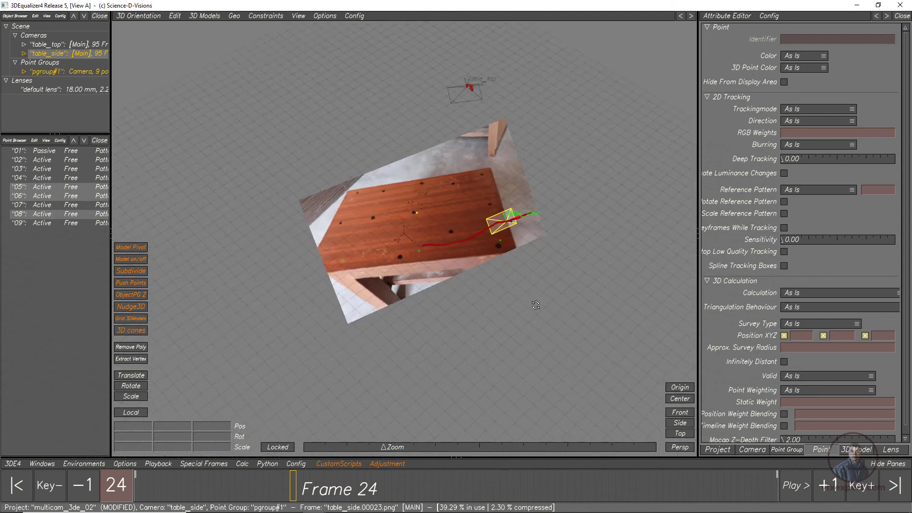
Select only point 06 in the lineup view and move it to the origin in the 3D orientation view.
click(137, 16)
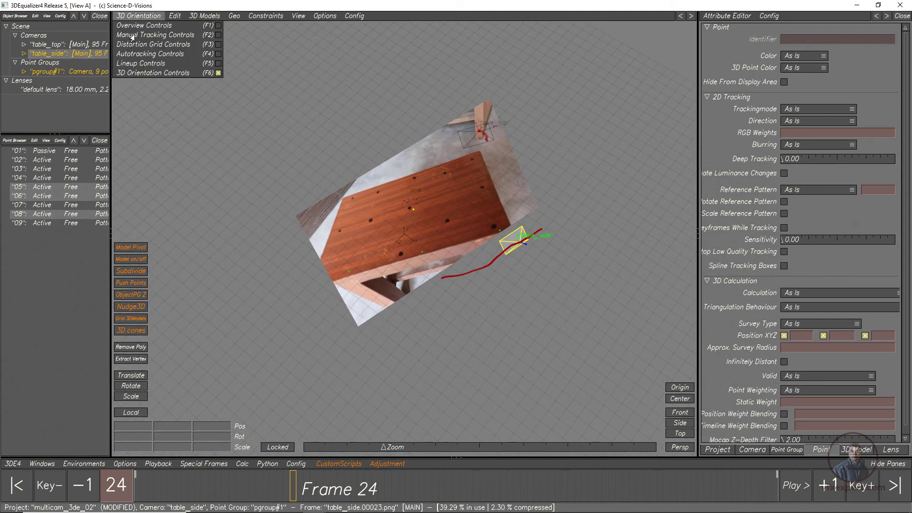
click(143, 64)
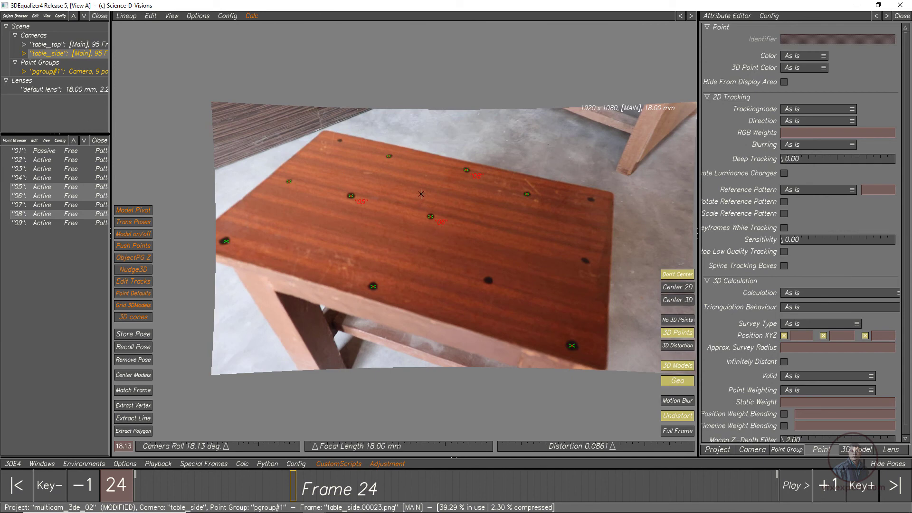
click(431, 216)
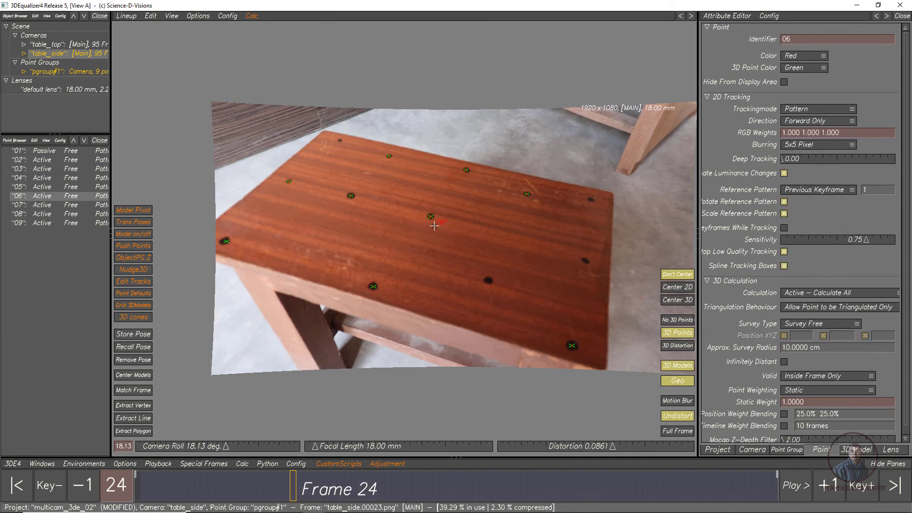
click(126, 16)
click(149, 75)
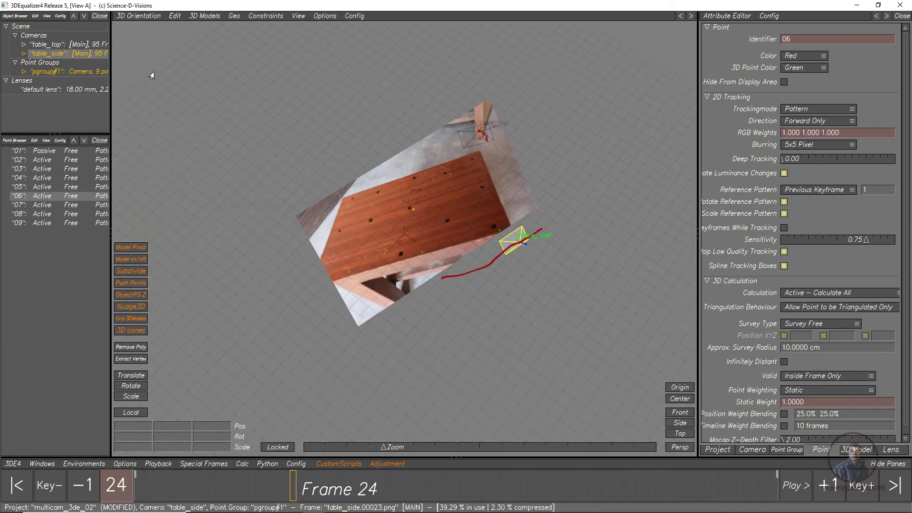
click(175, 15)
mouse_move(273, 38)
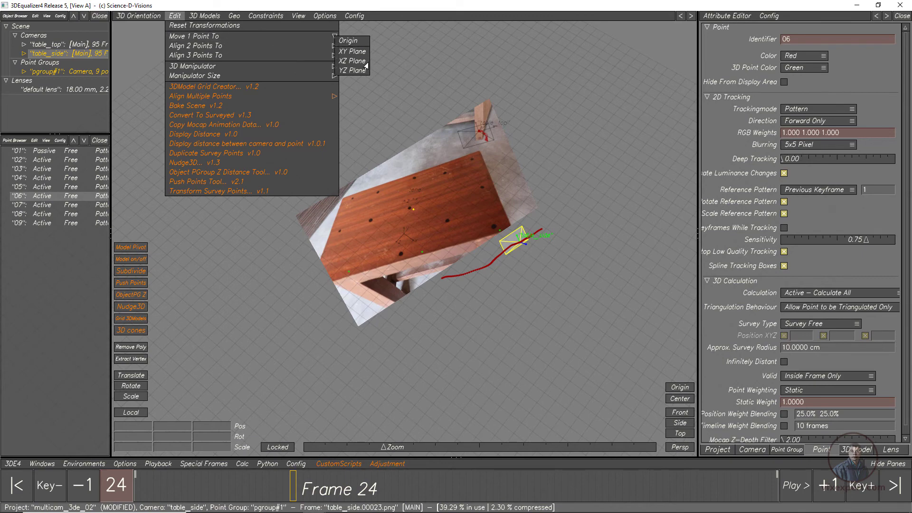
click(353, 45)
click(551, 369)
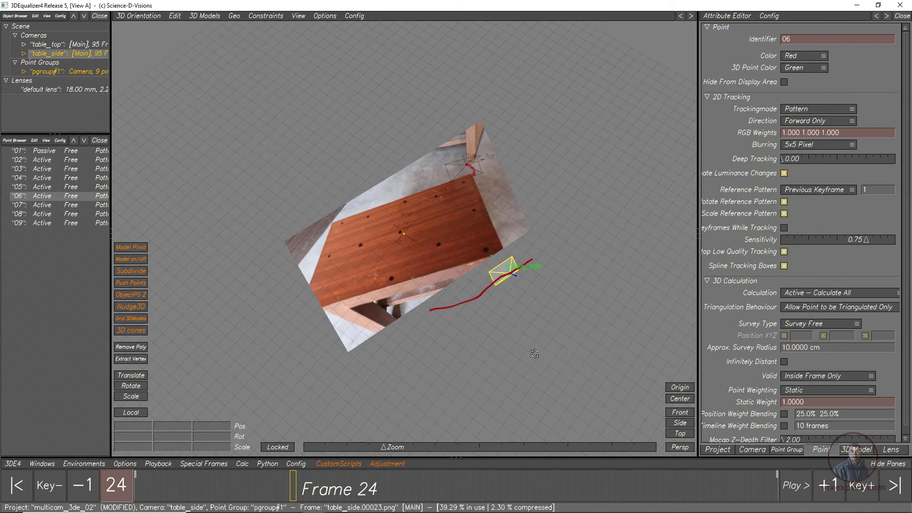
Set the image planes to None in the 3D view and inspect the points and camera paths over the grid.
alt+drag(533, 354, 449, 333)
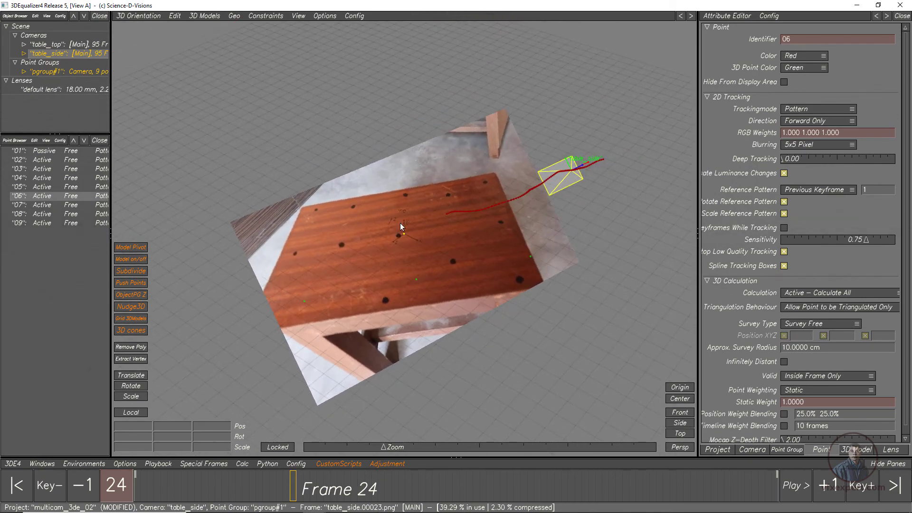
click(299, 16)
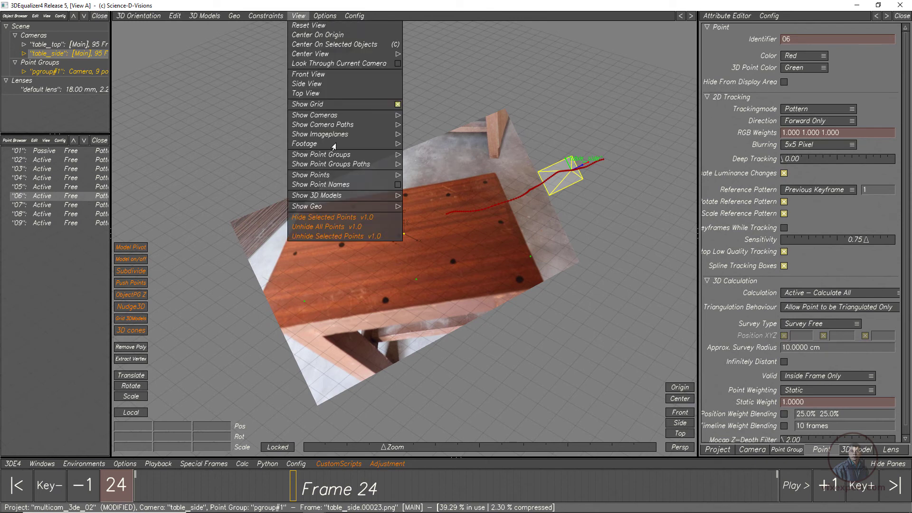
mouse_move(361, 134)
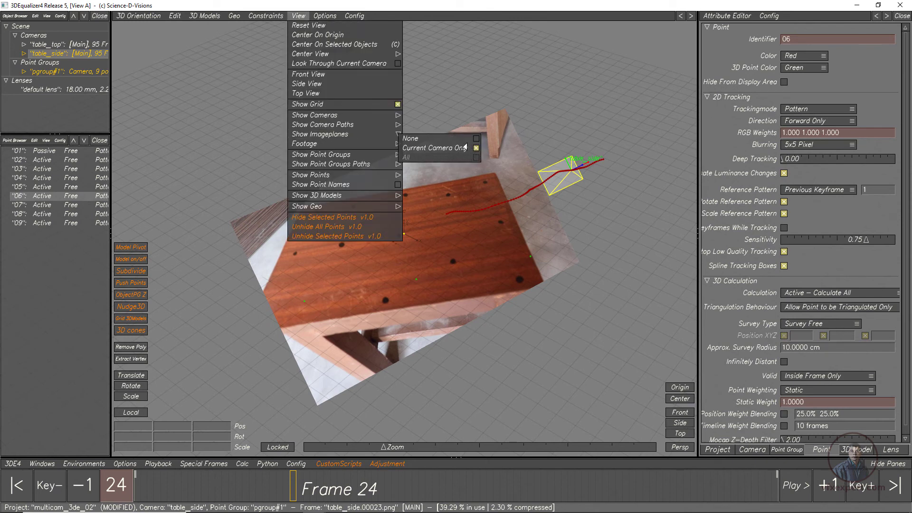
click(476, 139)
alt+drag(559, 321, 425, 250)
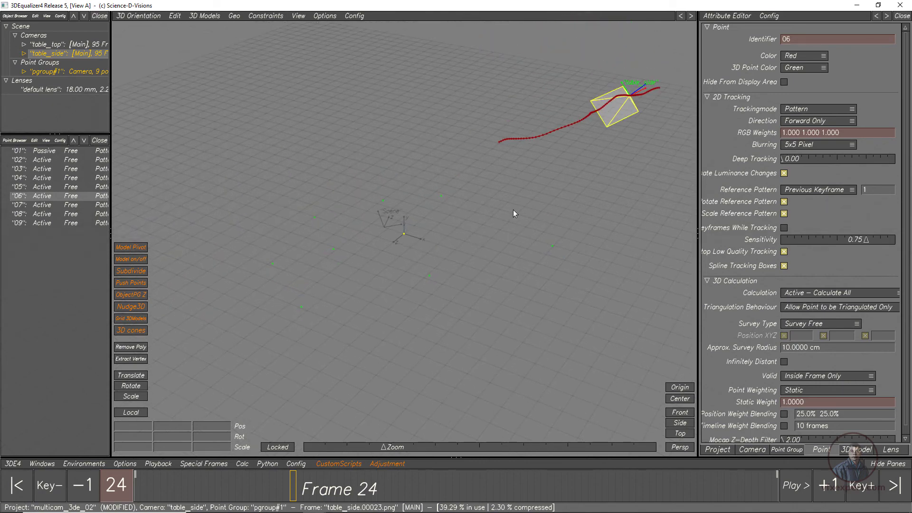
Check the table_side lineup by scrubbing to frame 86 and save the project.
click(137, 17)
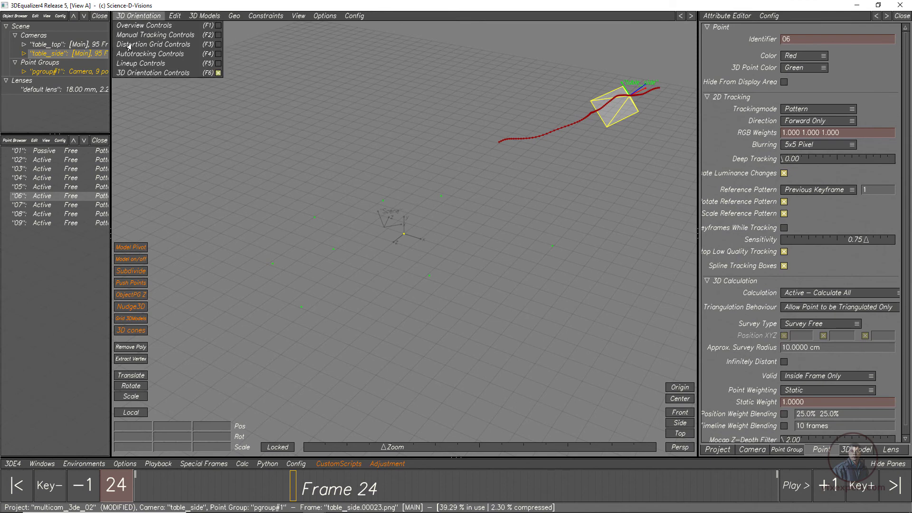
click(131, 63)
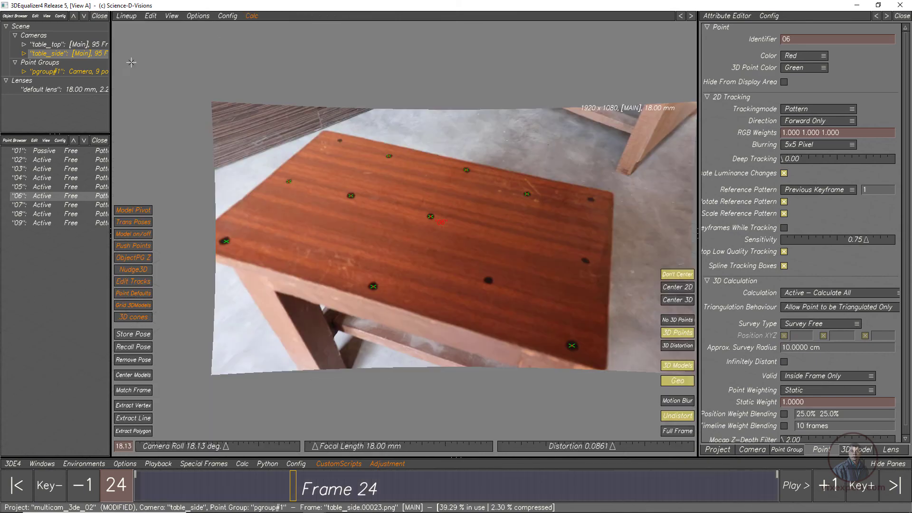
drag(376, 491, 713, 490)
click(11, 463)
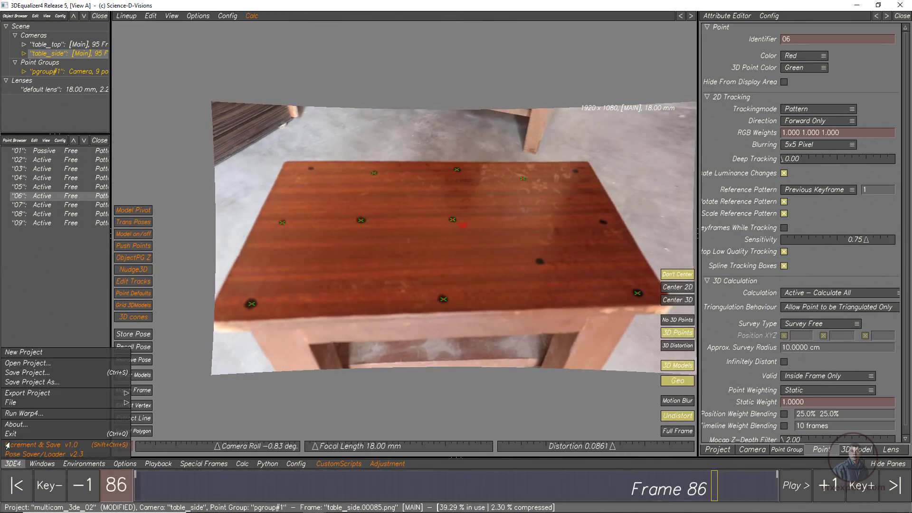
click(21, 373)
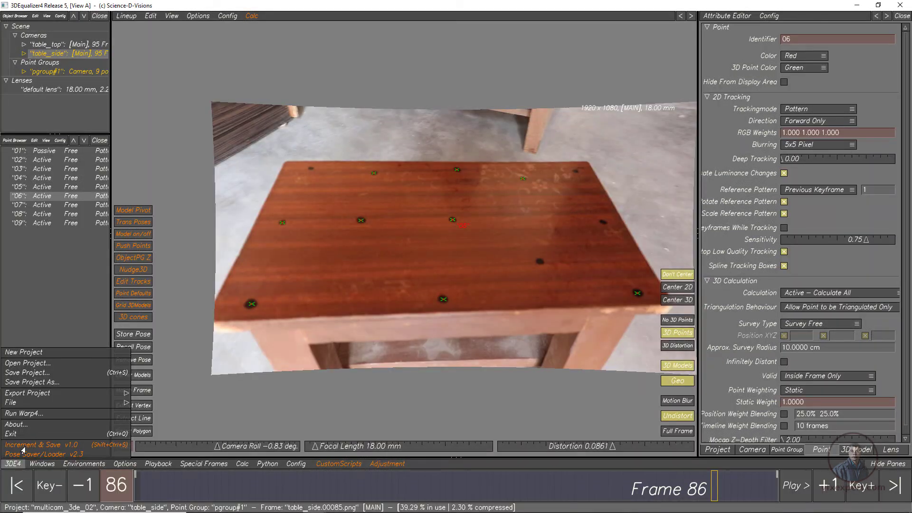
click(13, 463)
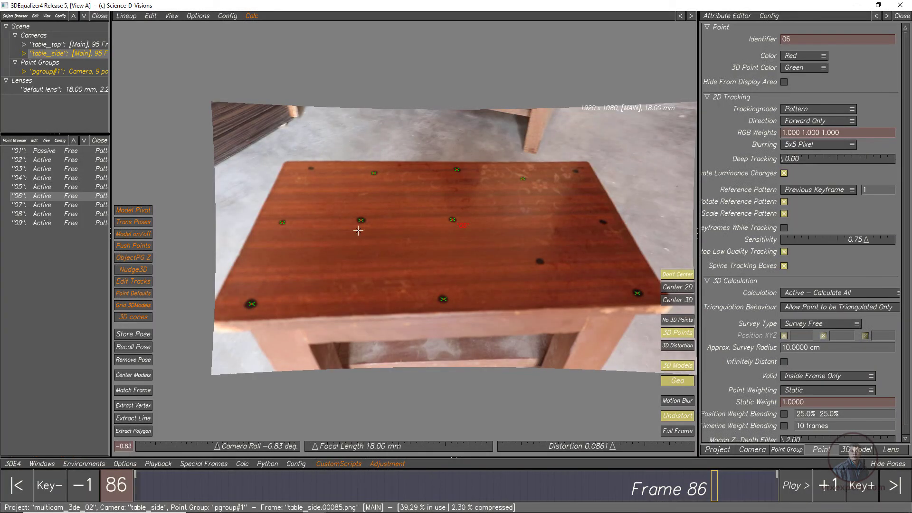
Select the table_top camera for the lineup view and set up a Maya project export with start frame 0.
click(55, 46)
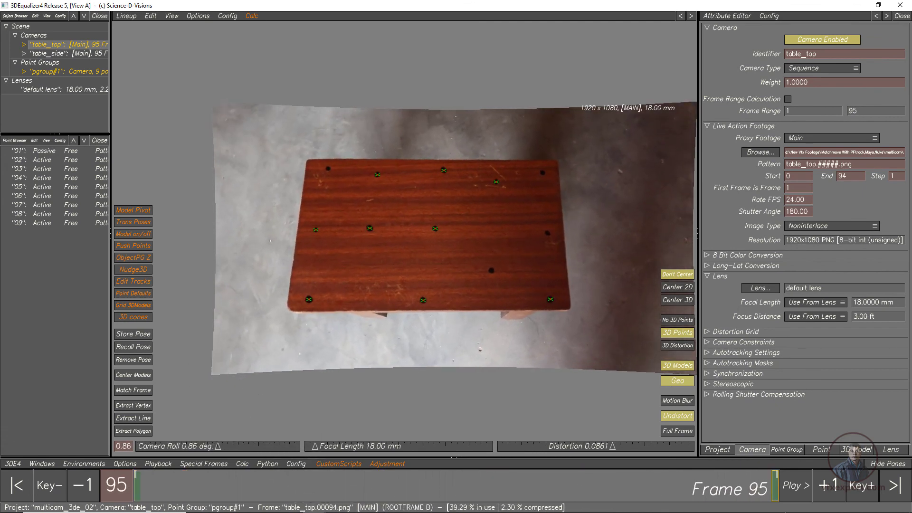
scroll(436, 278, up, 2)
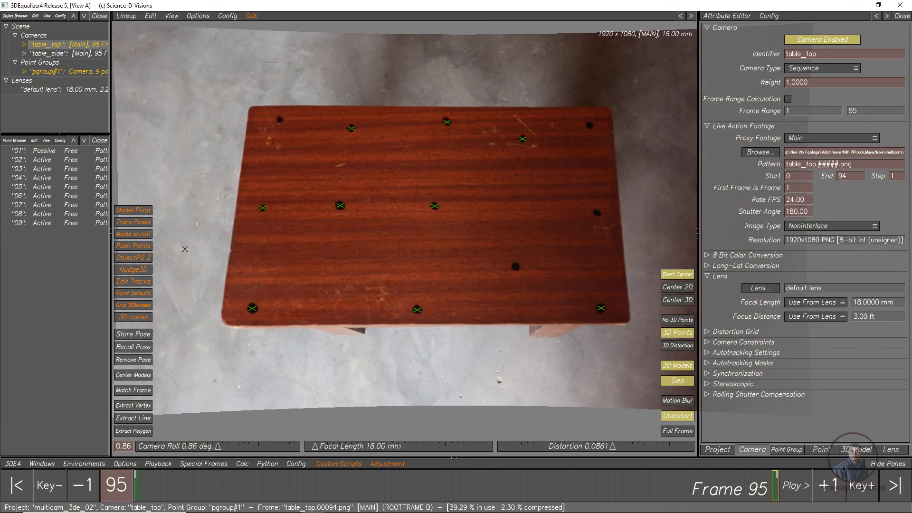
click(9, 465)
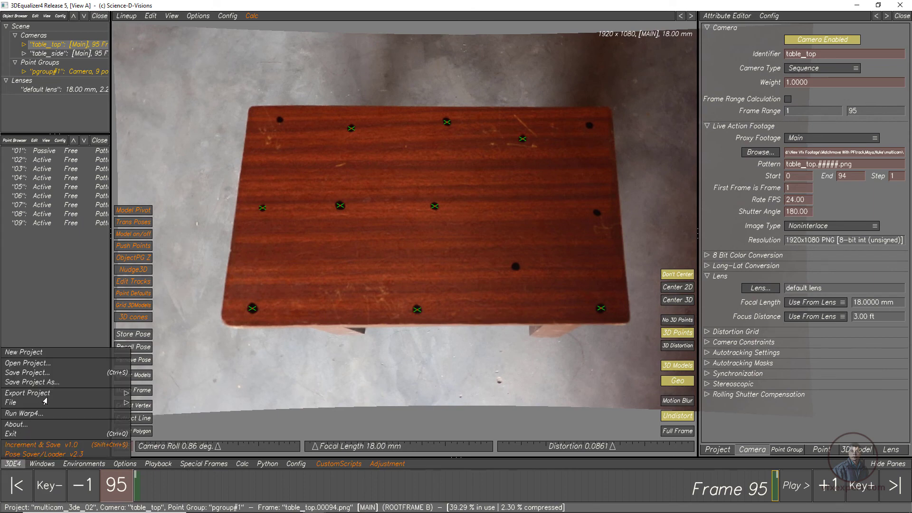
mouse_move(47, 394)
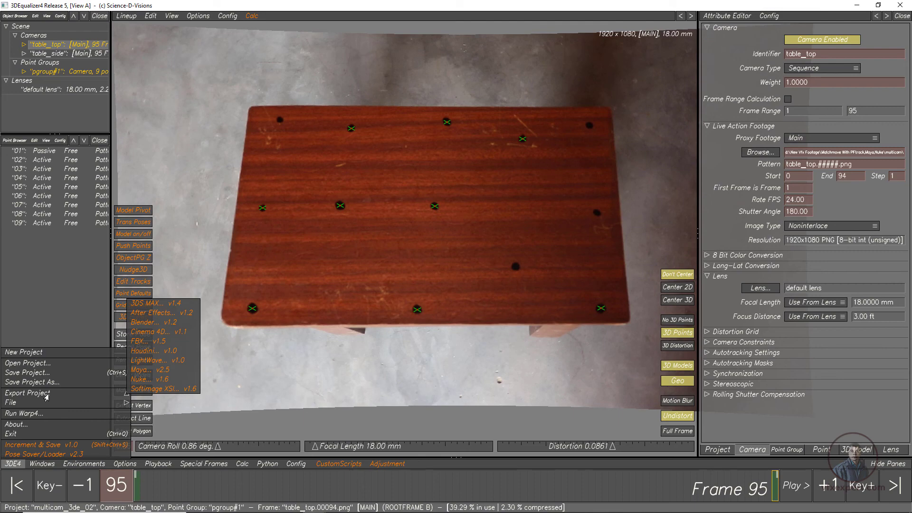
click(154, 372)
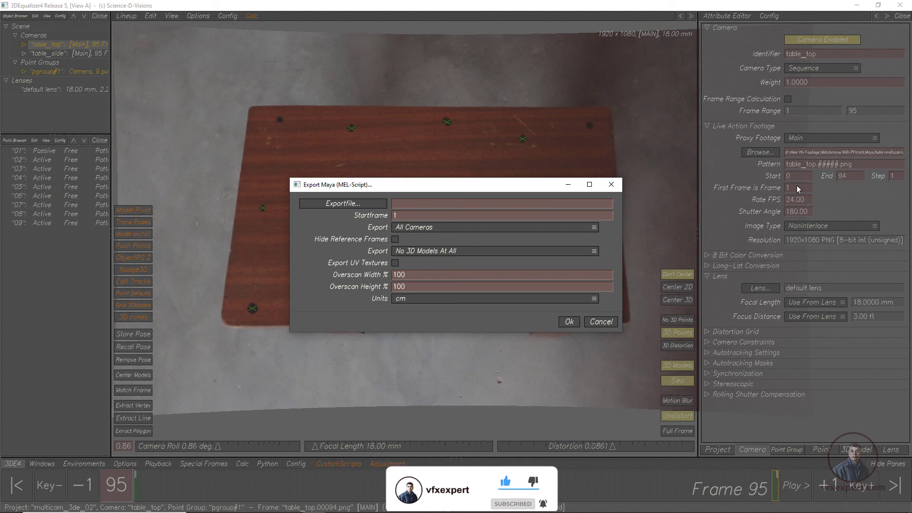
drag(403, 216, 382, 216)
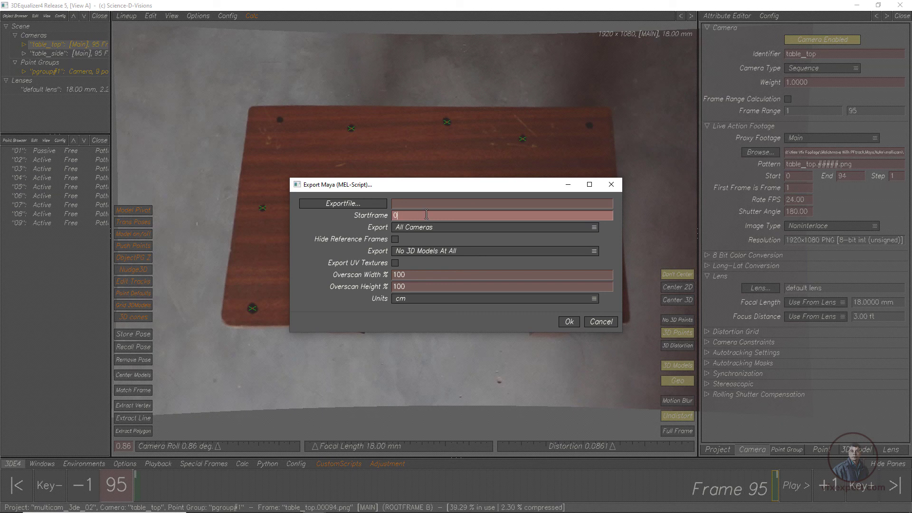
Name the export file multicamformaya_01 in the multicam folder and export all cameras in cm without 3D models as a Maya MEL script.
click(350, 204)
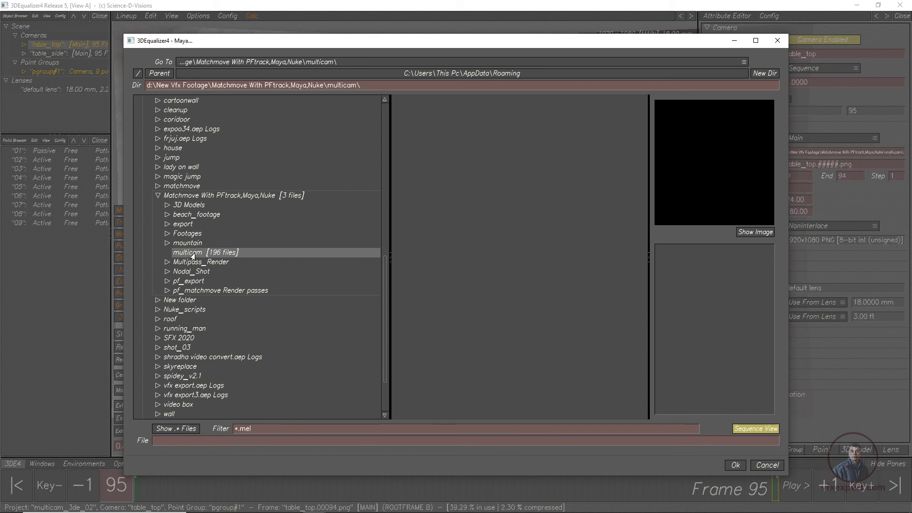
click(180, 441)
text(multicam)
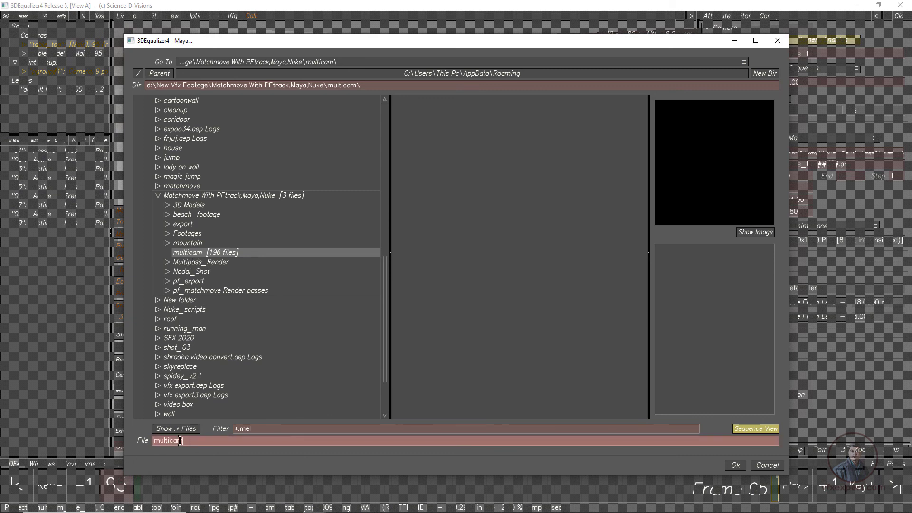
text(formaya_01)
click(735, 466)
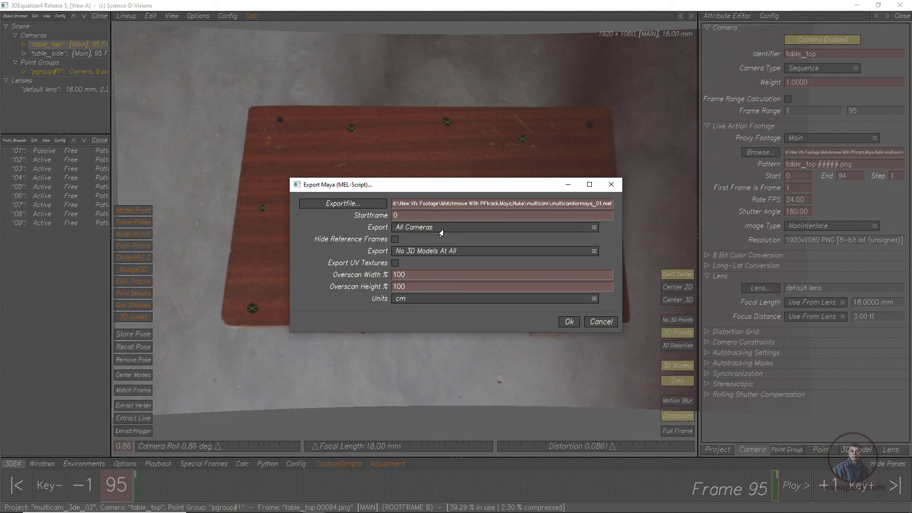
click(568, 323)
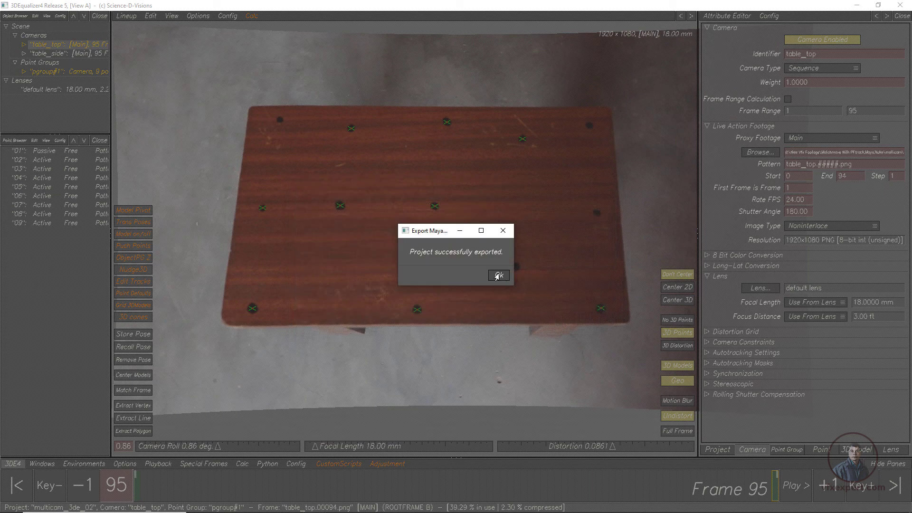
click(496, 274)
click(7, 465)
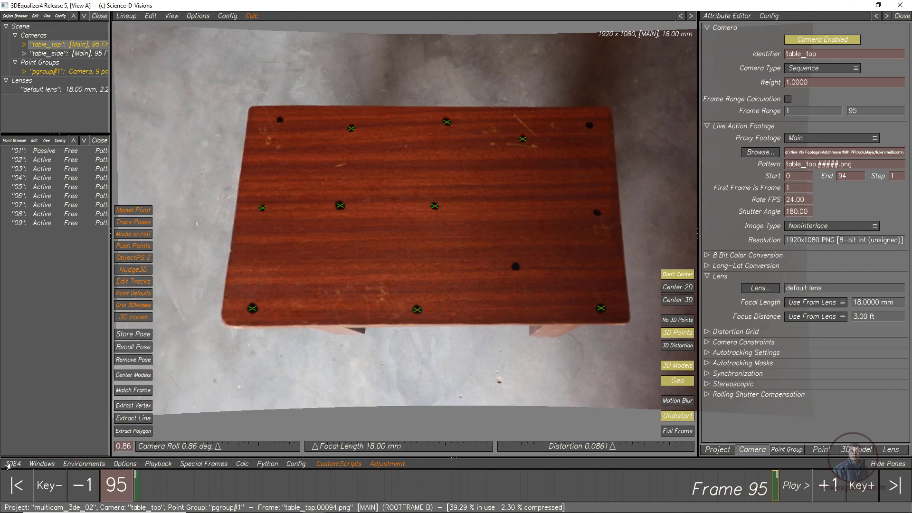